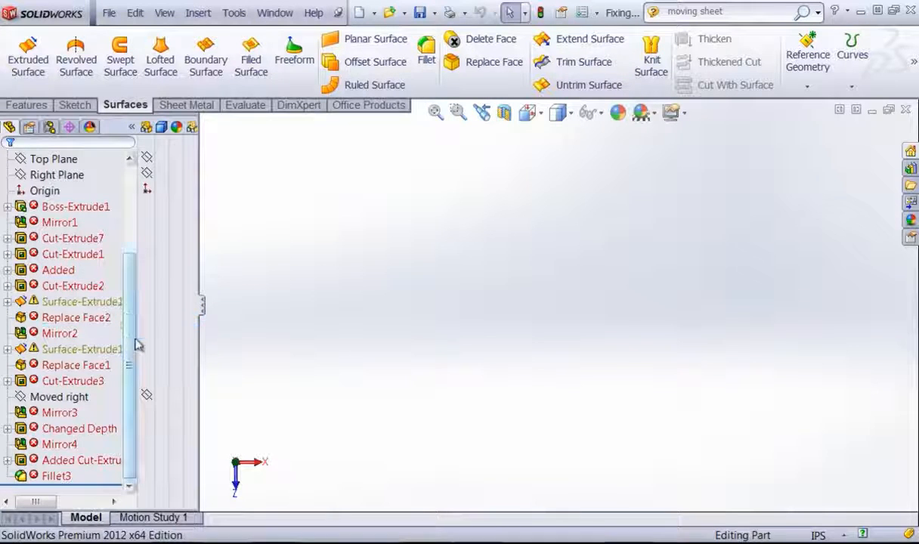
# Step: Hide the display pane beside the feature tree and widen the tree so full feature names fit
pyautogui.scroll(3, 140, 332)
pyautogui.scroll(1, 144, 265)
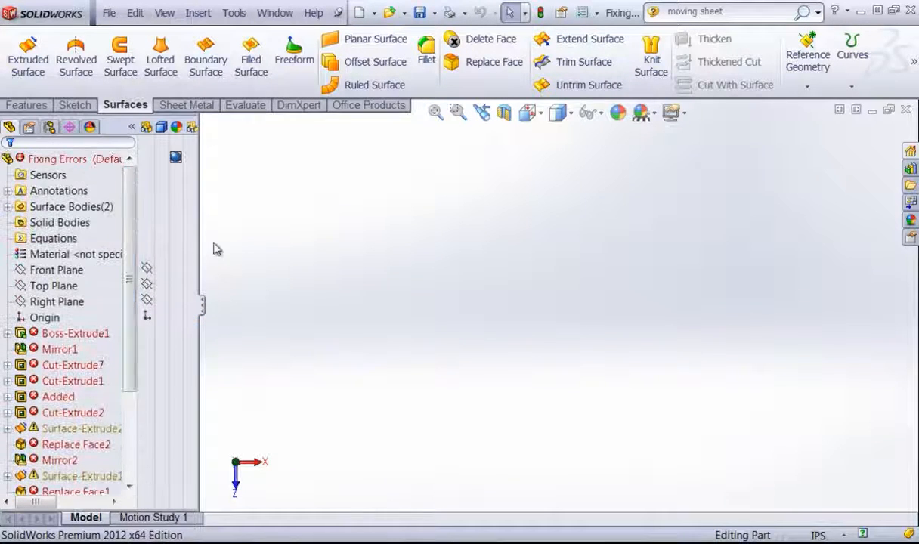
pyautogui.click(132, 126)
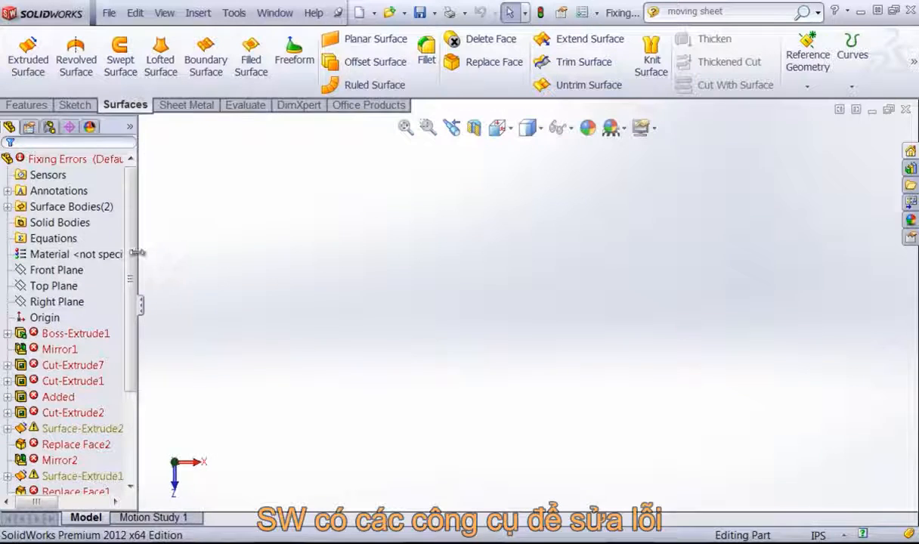
pyautogui.moveTo(136, 253); pyautogui.dragTo(227, 251)
# Step: Examine the error on Boss-Extrude1 and the other failed features in the feature tree
pyautogui.click(67, 337)
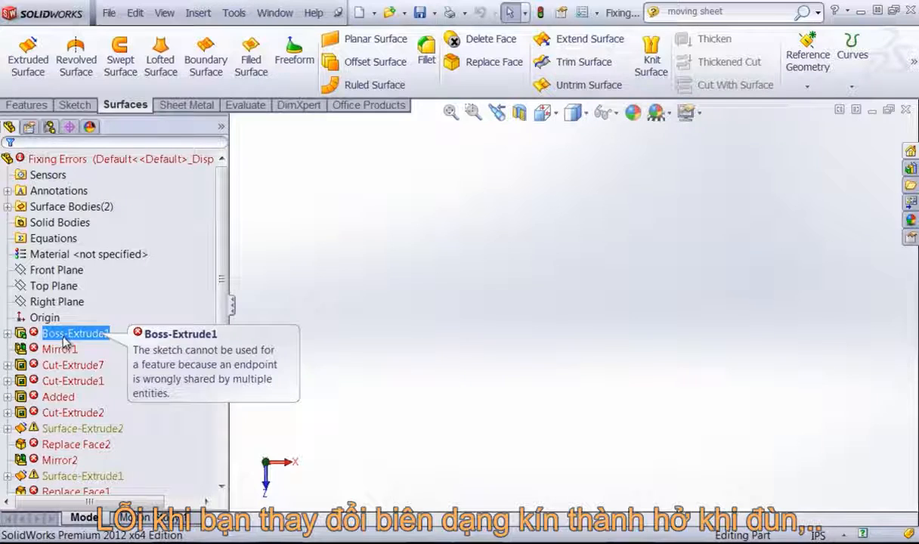
pyautogui.click(238, 272)
pyautogui.moveTo(221, 274); pyautogui.dragTo(218, 253)
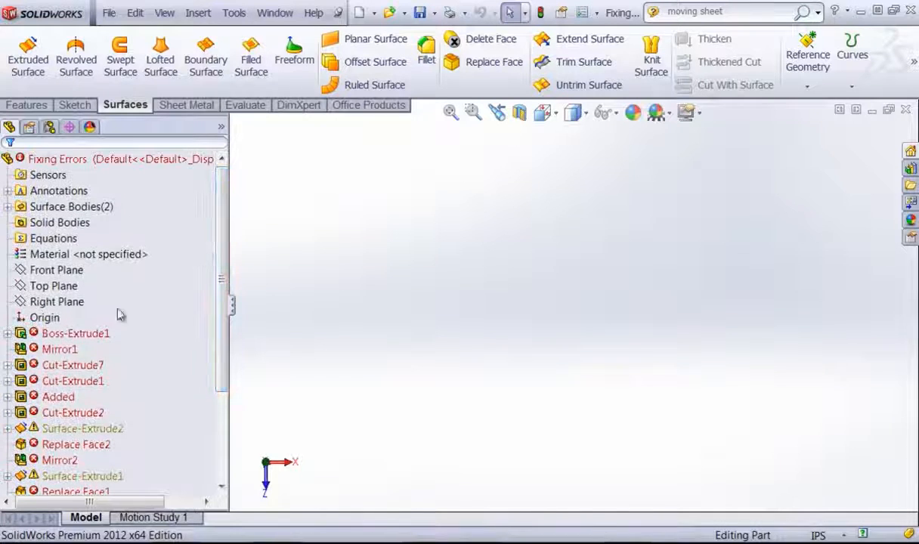
pyautogui.click(62, 381)
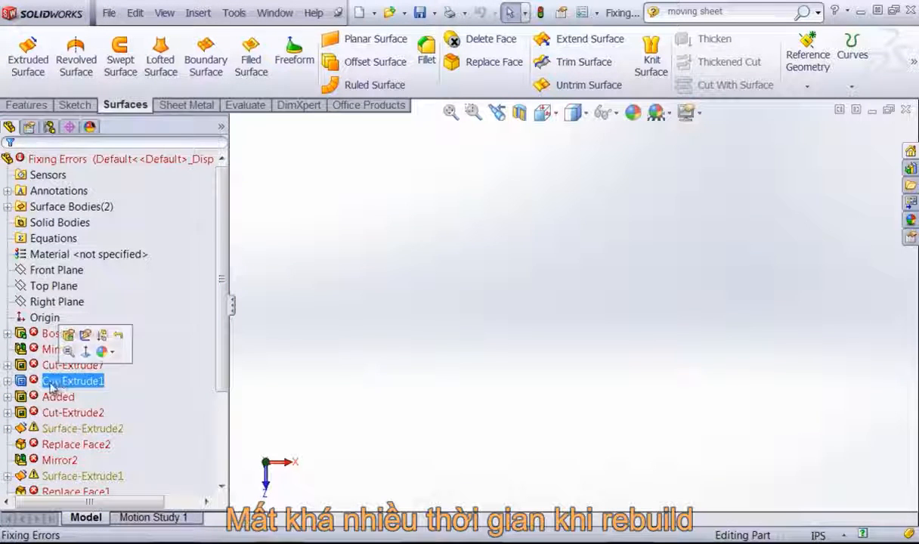
pyautogui.moveTo(53, 386); pyautogui.dragTo(48, 341)
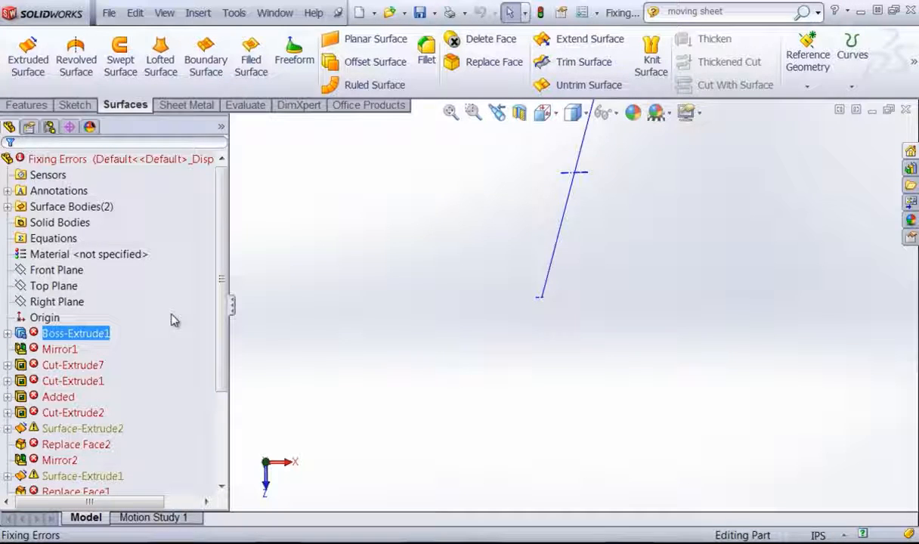
# Step: Open Sketch1 under Boss-Extrude1 for editing
pyautogui.click(8, 333)
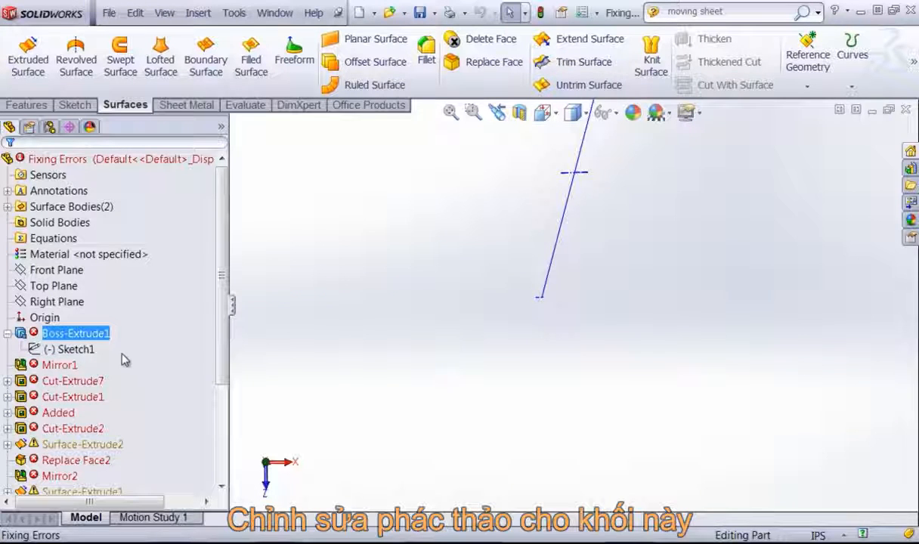
pyautogui.click(67, 352)
pyautogui.rightClick(63, 352)
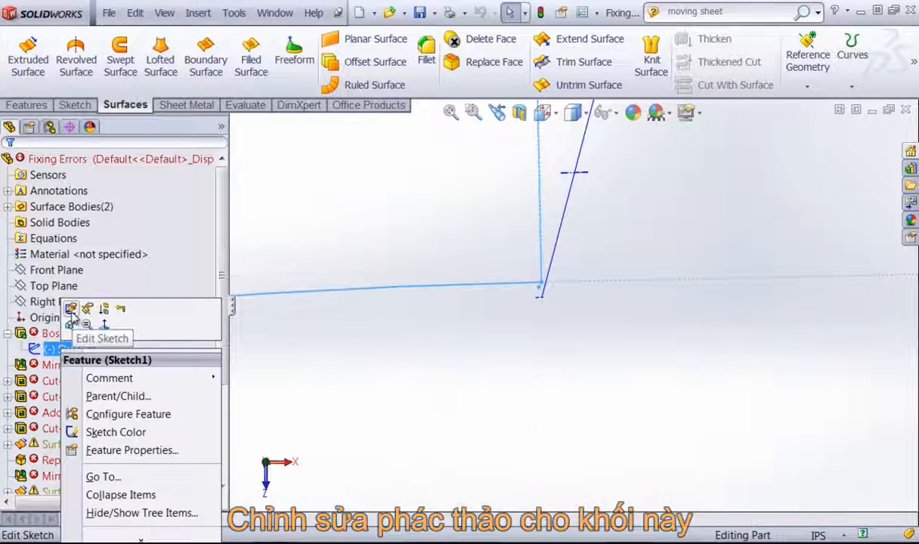
pyautogui.click(72, 309)
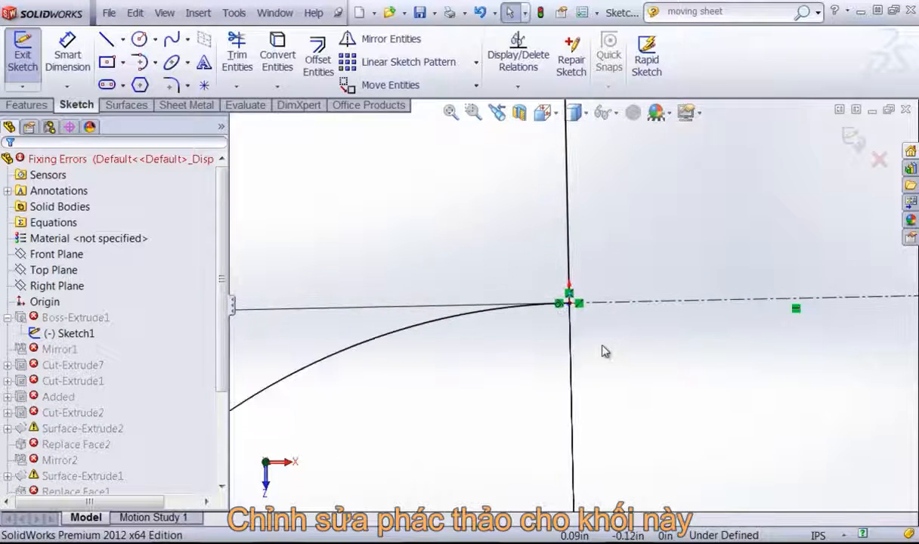
# Step: Delete the stray short line lying far away from the main profile in Sketch1
pyautogui.scroll(8, 605, 351)
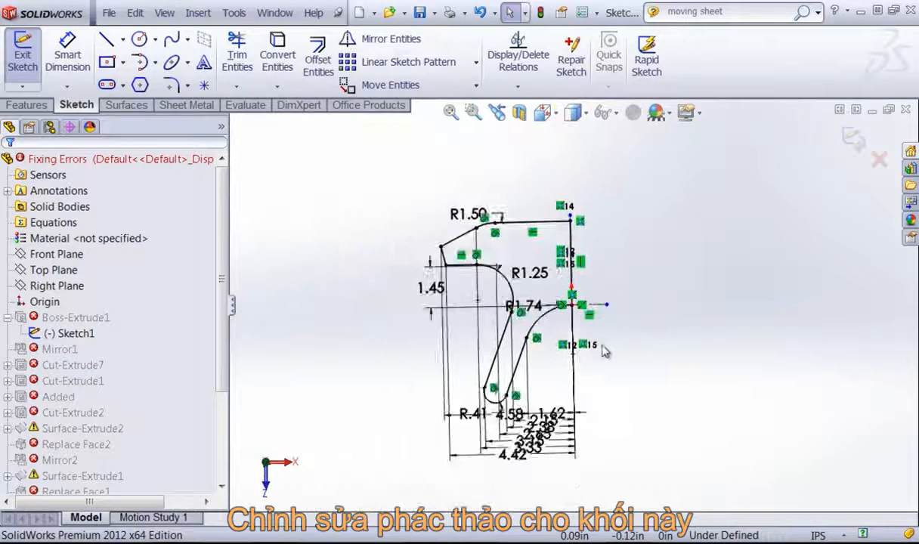
pyautogui.scroll(-2, 565, 349)
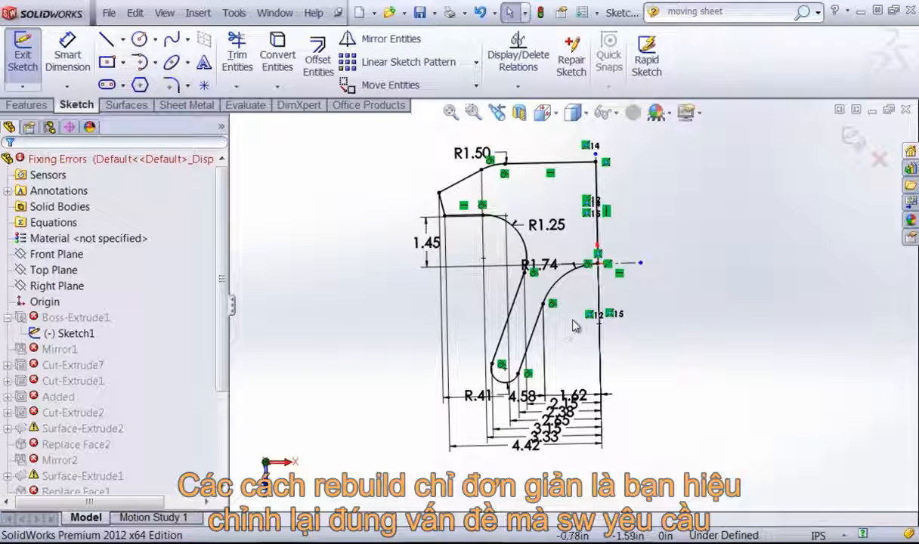
pyautogui.click(451, 114)
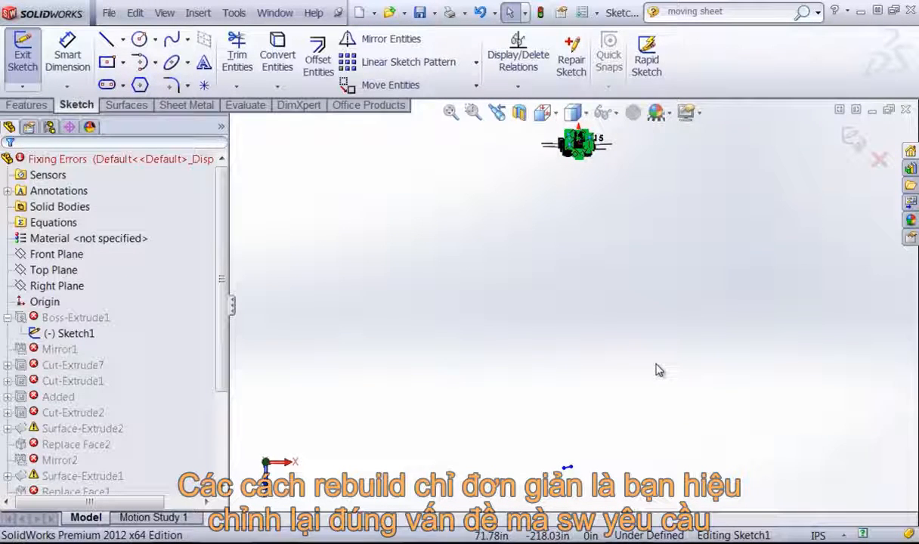
pyautogui.scroll(2, 574, 488)
pyautogui.scroll(-5, 579, 427)
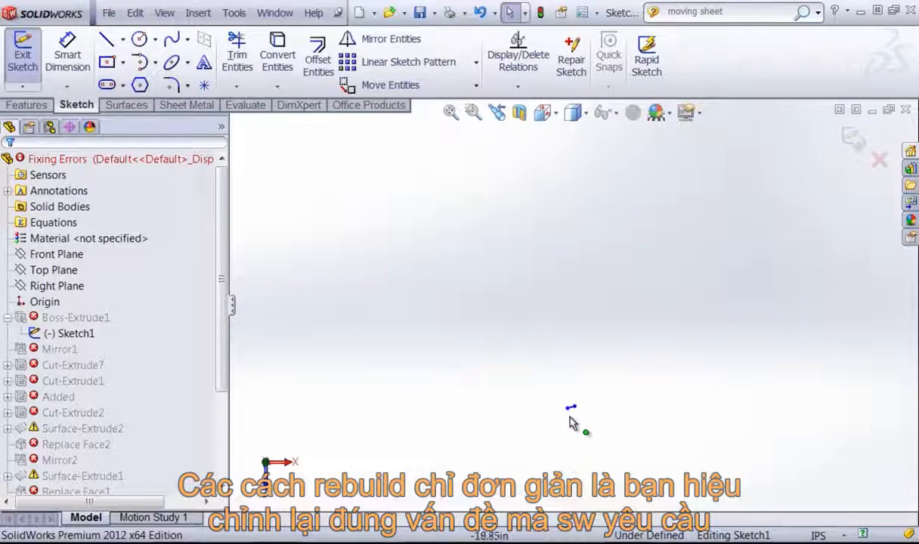
pyautogui.click(568, 325)
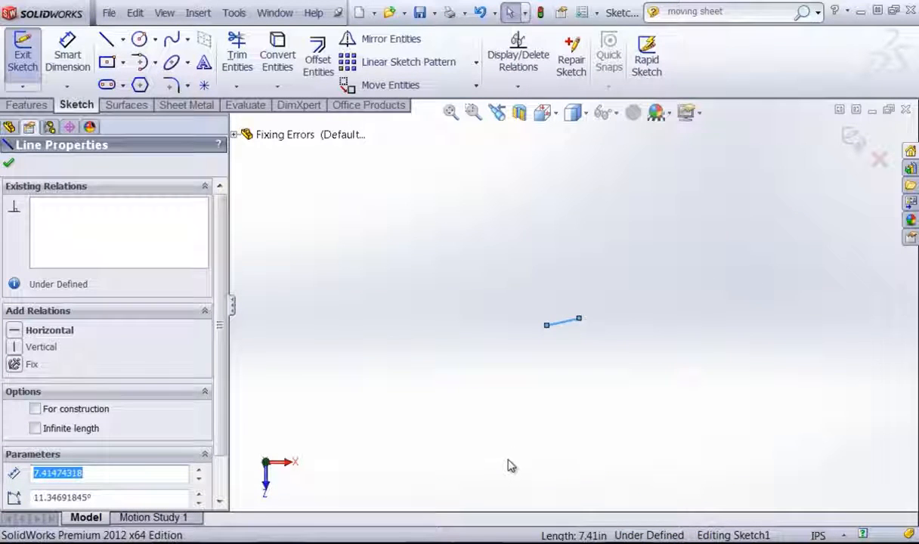
pyautogui.press('Delete')
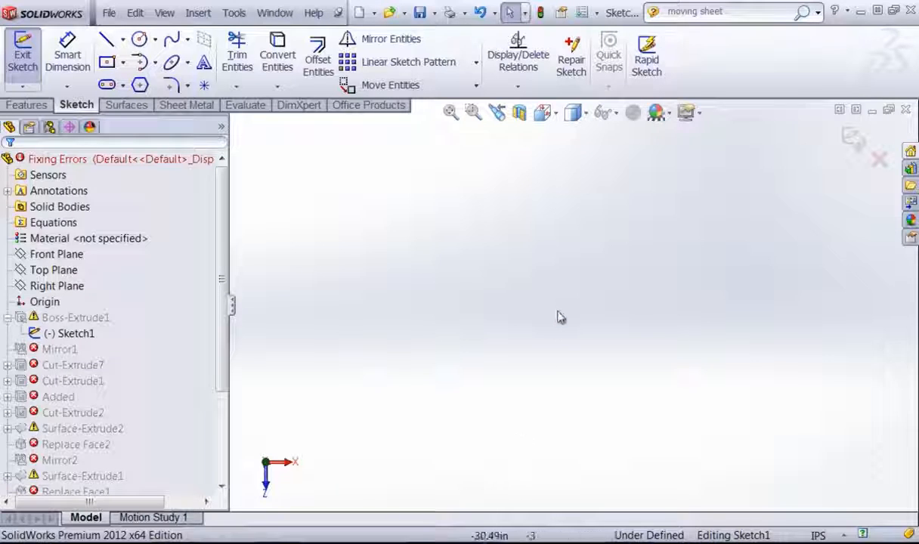
# Step: Exit Sketch1, choosing to rebuild anyway, and dismiss the list of rebuild errors
pyautogui.scroll(5, 558, 320)
pyautogui.scroll(-3, 624, 170)
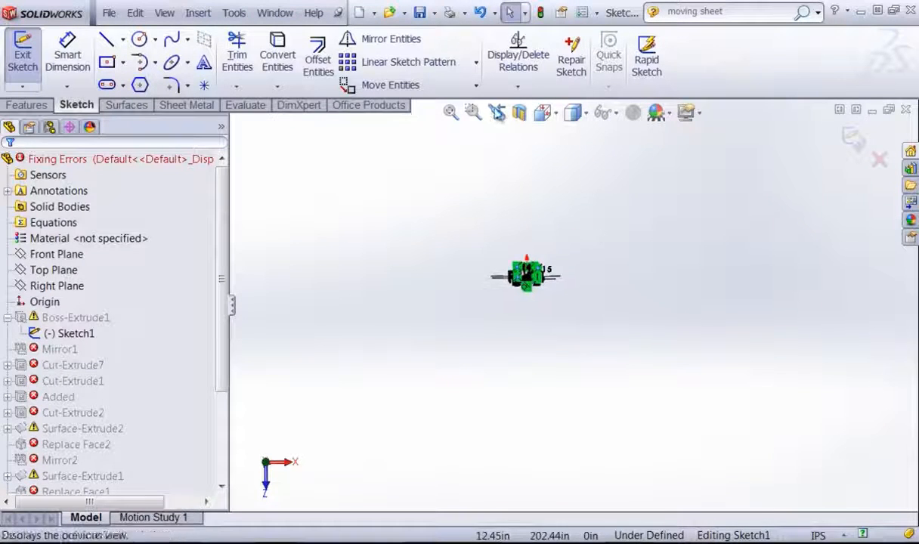
pyautogui.click(451, 112)
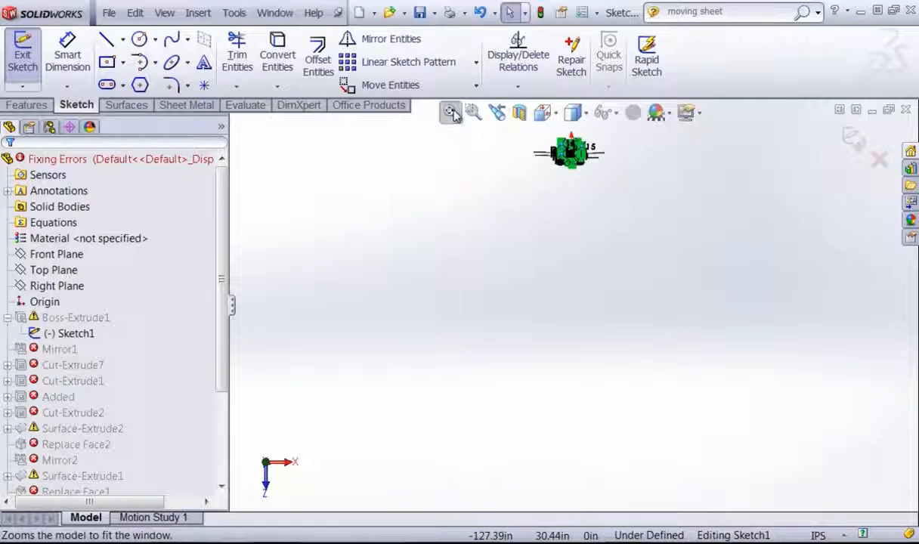
pyautogui.scroll(-2, 587, 155)
pyautogui.scroll(-6, 583, 296)
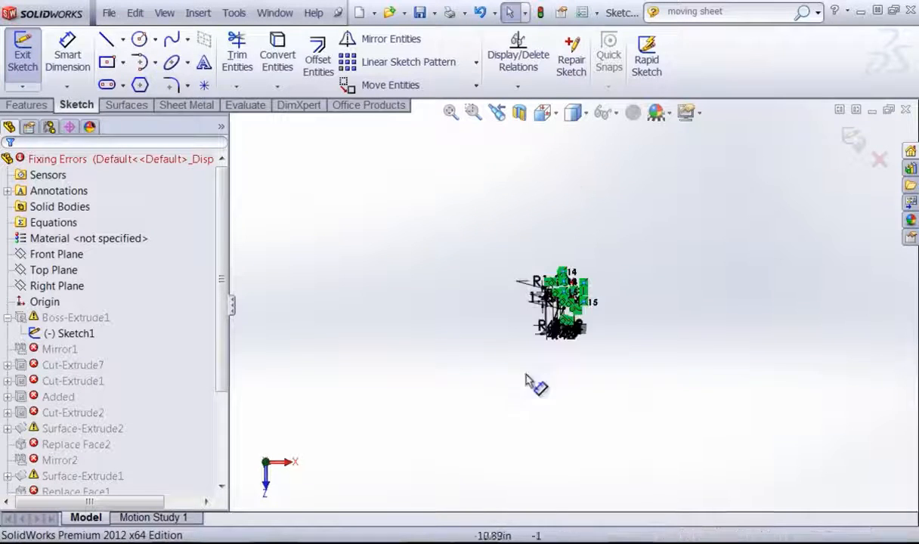
pyautogui.click(450, 111)
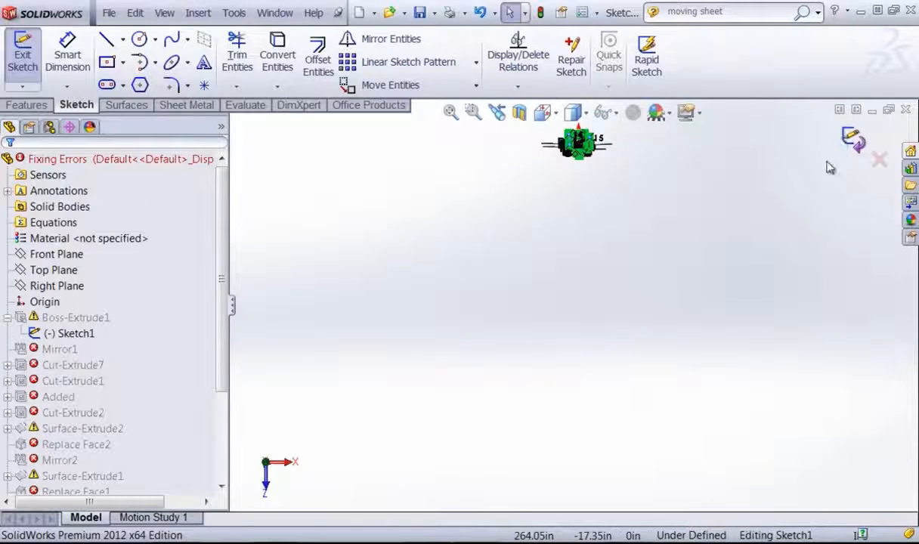
pyautogui.click(851, 140)
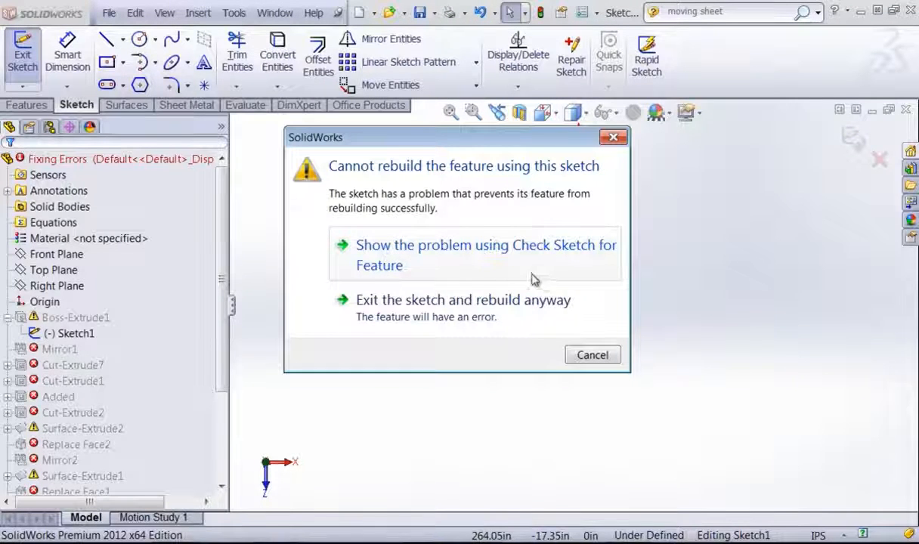
pyautogui.click(415, 310)
pyautogui.press('Return')
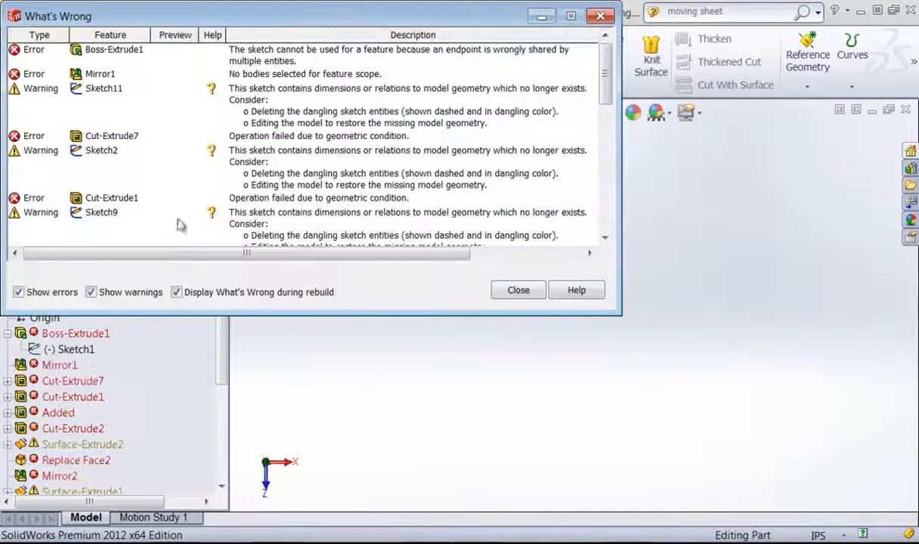
pyautogui.click(534, 297)
# Step: Reopen Sketch1 of Boss-Extrude1 for editing with its whole profile in sight
pyautogui.click(68, 349)
pyautogui.rightClick(71, 349)
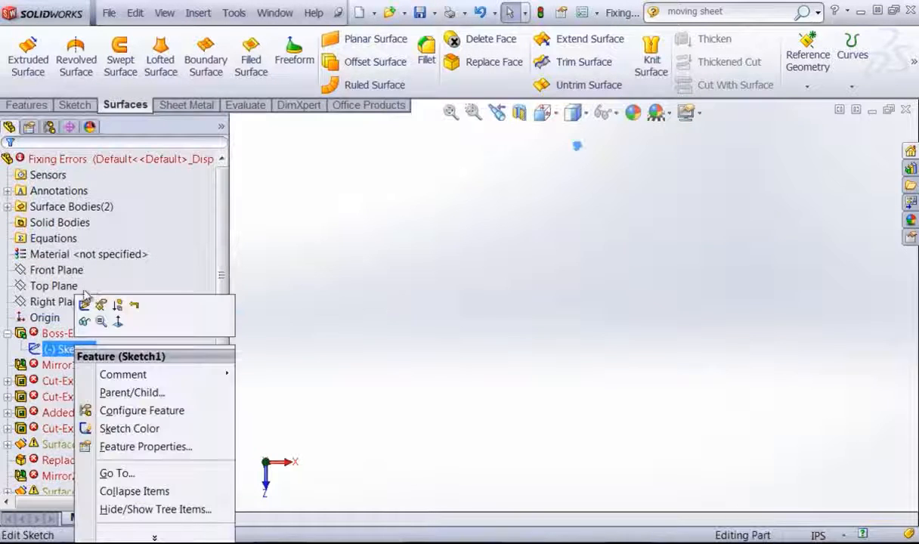
pyautogui.click(85, 304)
pyautogui.click(450, 113)
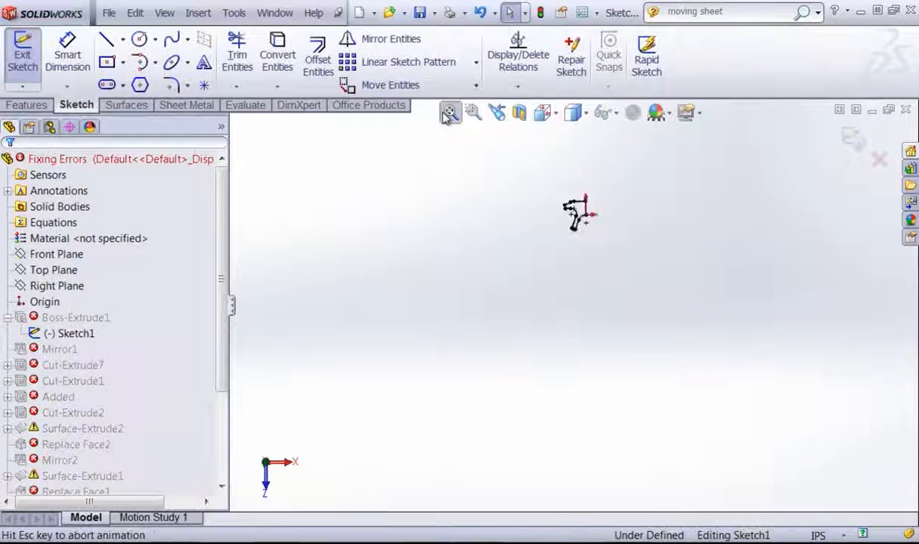
pyautogui.scroll(-4, 595, 298)
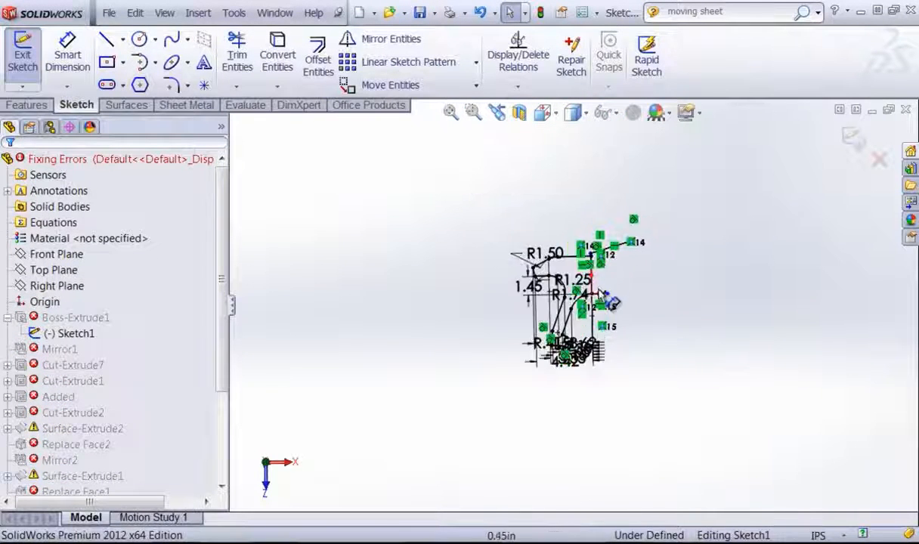
pyautogui.scroll(-6, 592, 278)
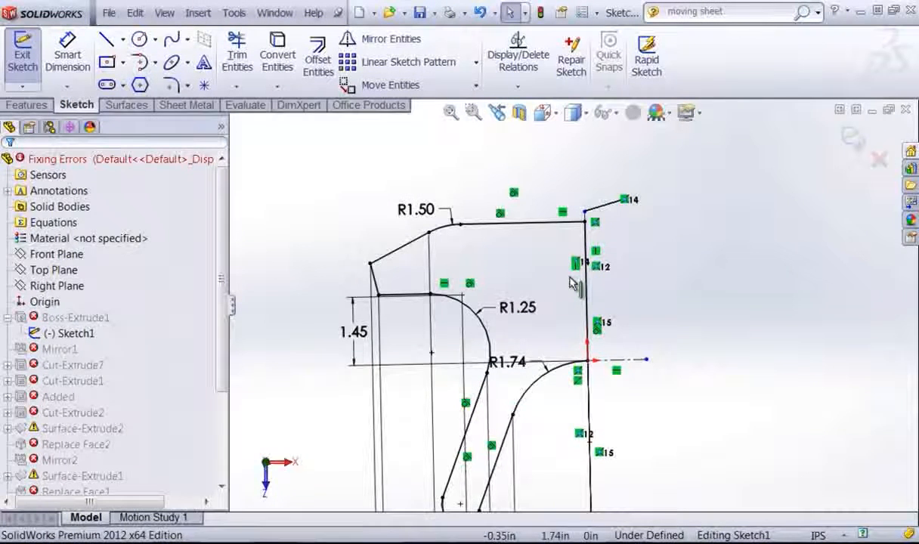
pyautogui.click(450, 112)
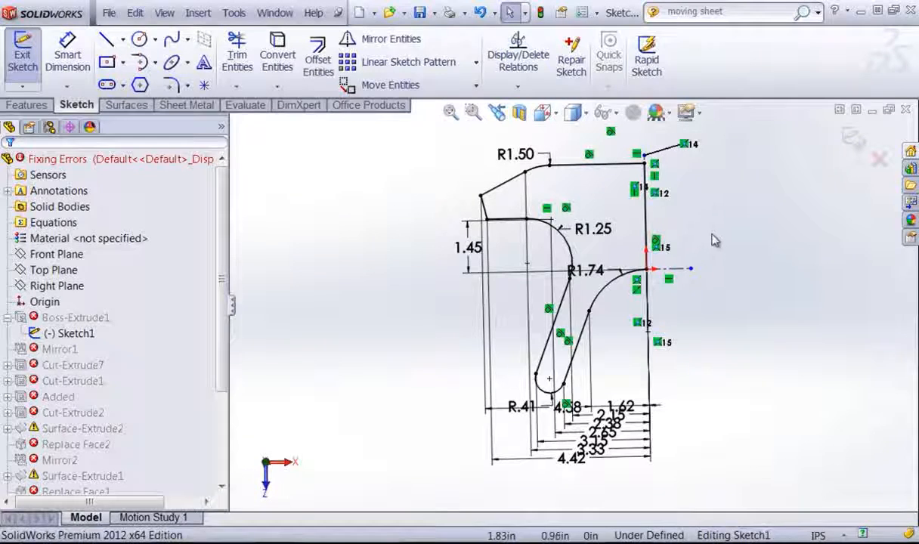
# Step: Try to exit Sketch1, run Check Sketch for Feature on it, and accept starting Repair Sketch
pyautogui.click(853, 138)
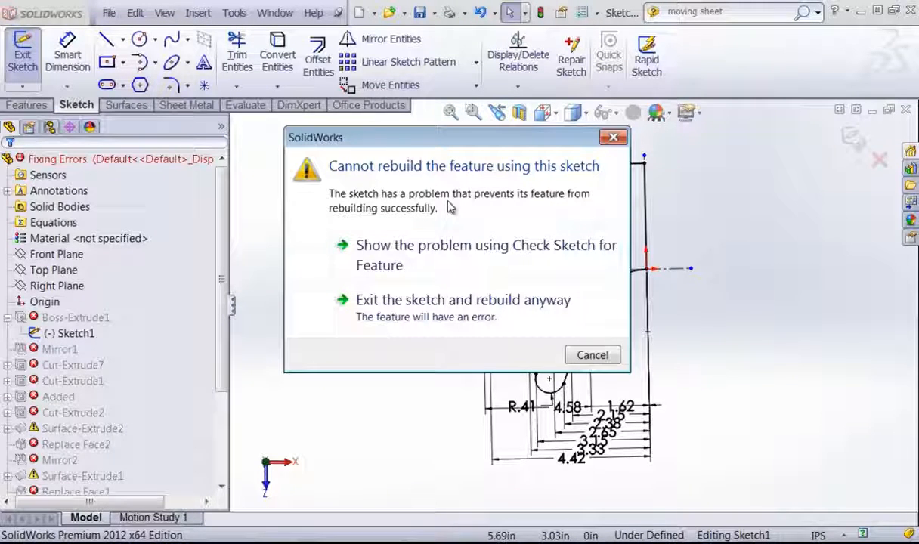
pyautogui.click(467, 262)
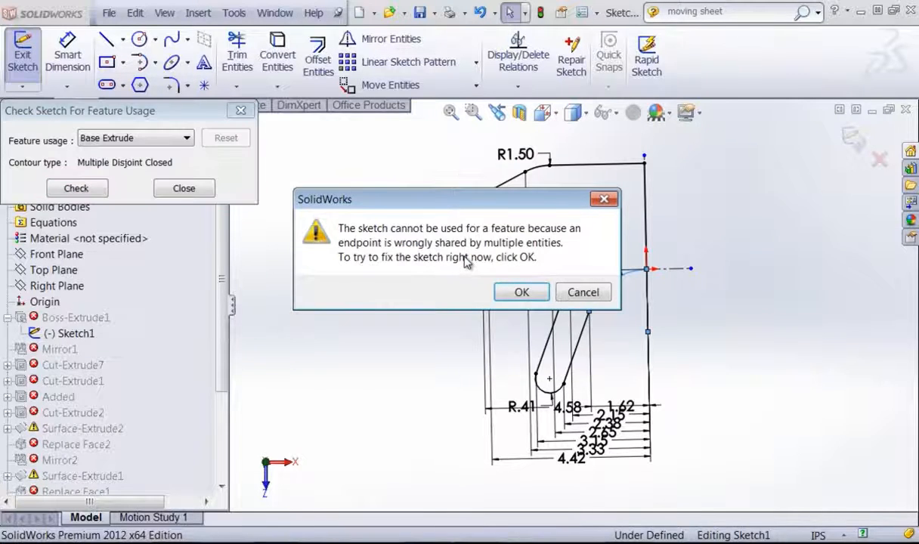
pyautogui.click(522, 291)
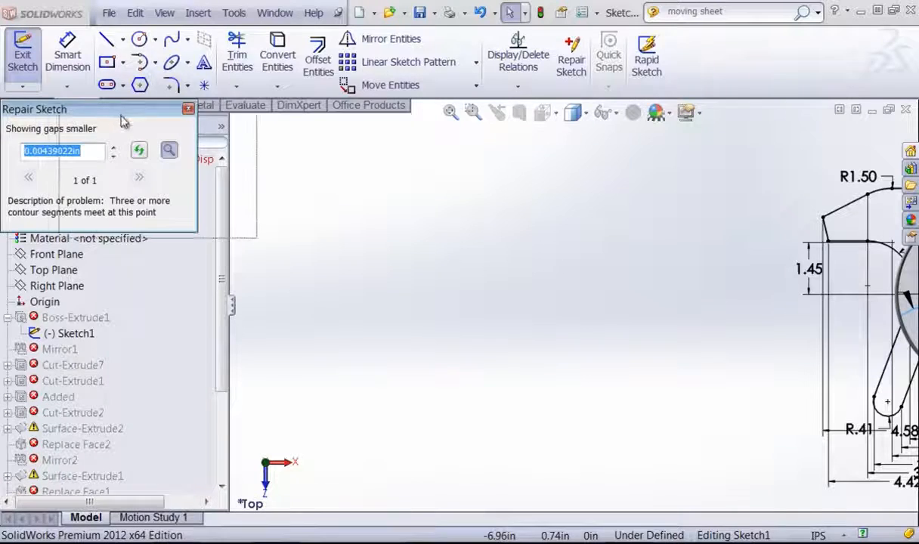
# Step: Reposition the Repair Sketch window and move the 1.45 dimension farther away from the profile
pyautogui.moveTo(62, 114); pyautogui.dragTo(122, 120)
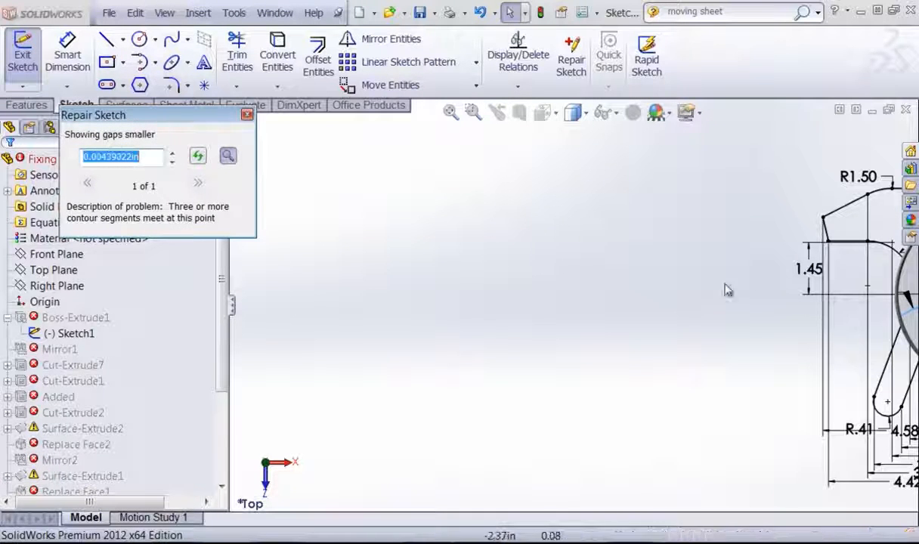
pyautogui.click(699, 287)
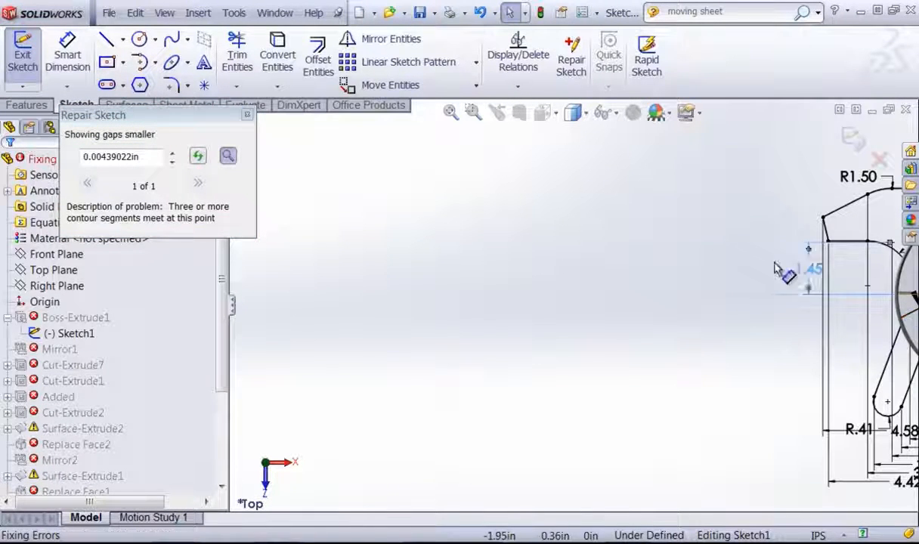
pyautogui.moveTo(803, 269); pyautogui.dragTo(680, 263)
pyautogui.click(449, 113)
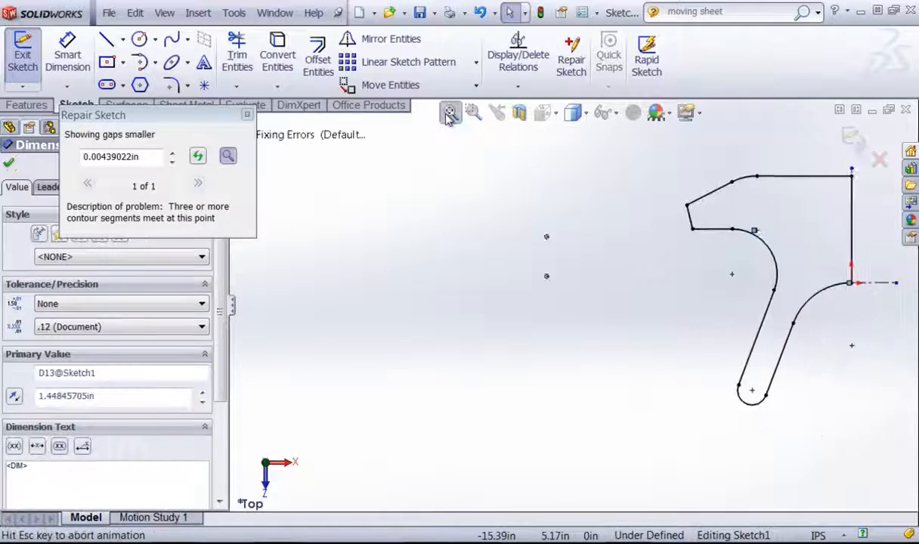
# Step: Rerun the Repair Sketch check and examine the flagged point at the origin under the magnifier
pyautogui.click(198, 158)
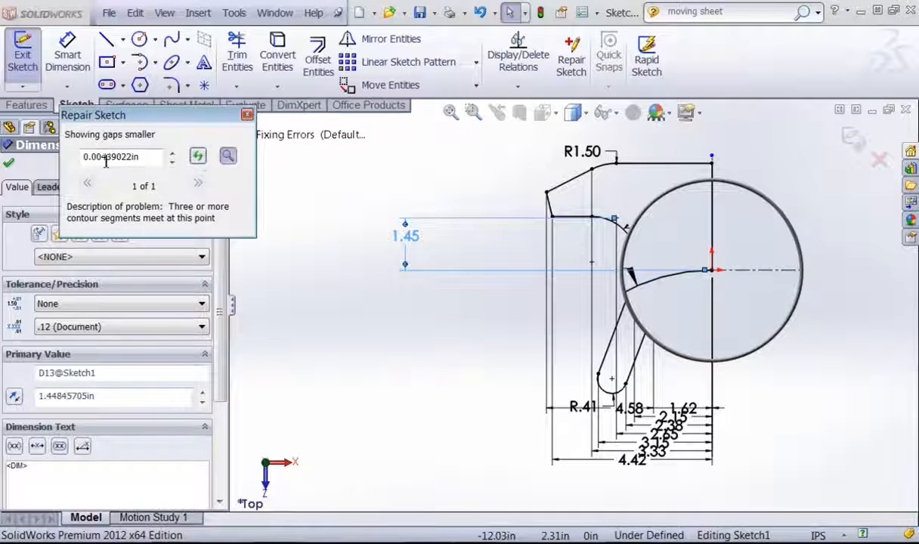
pyautogui.scroll(-4, 720, 282)
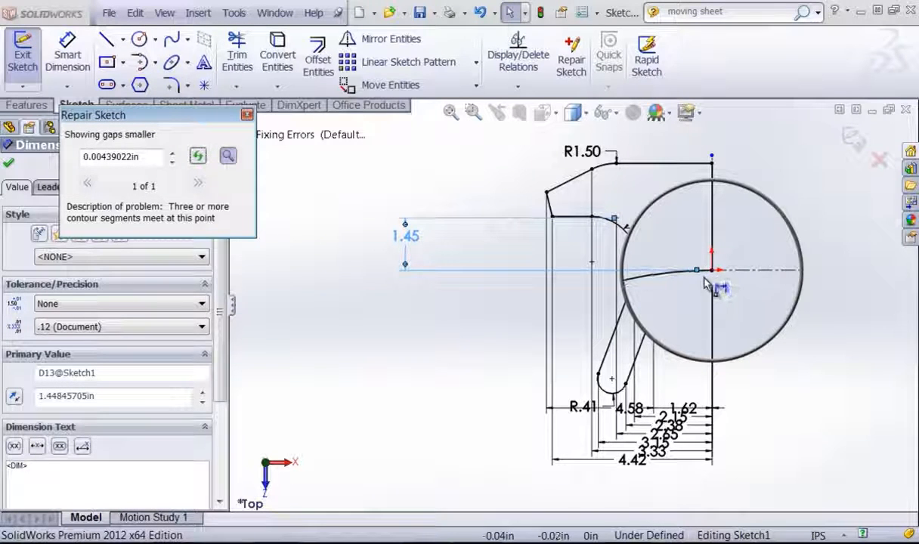
pyautogui.scroll(-8, 707, 278)
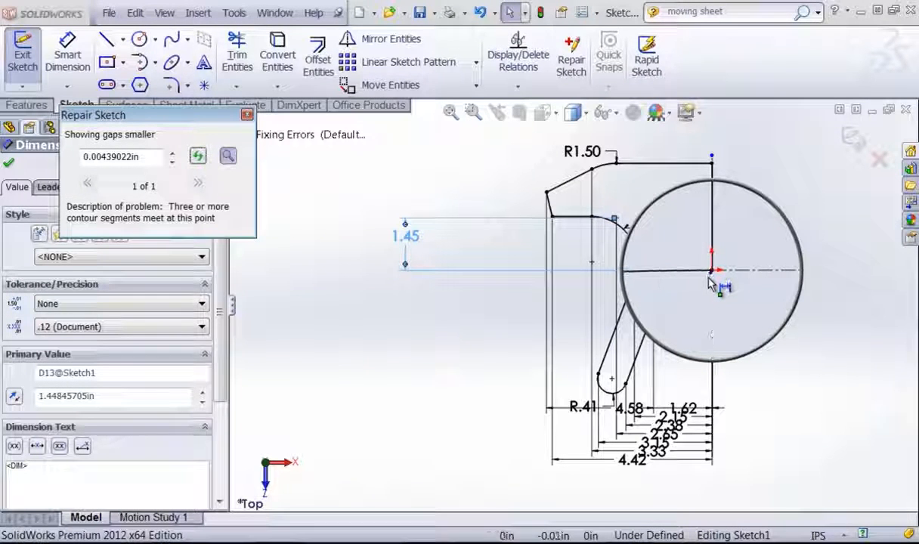
# Step: Delete the tiny stray line segment that starts at the origin in Sketch1
pyautogui.scroll(-8, 709, 281)
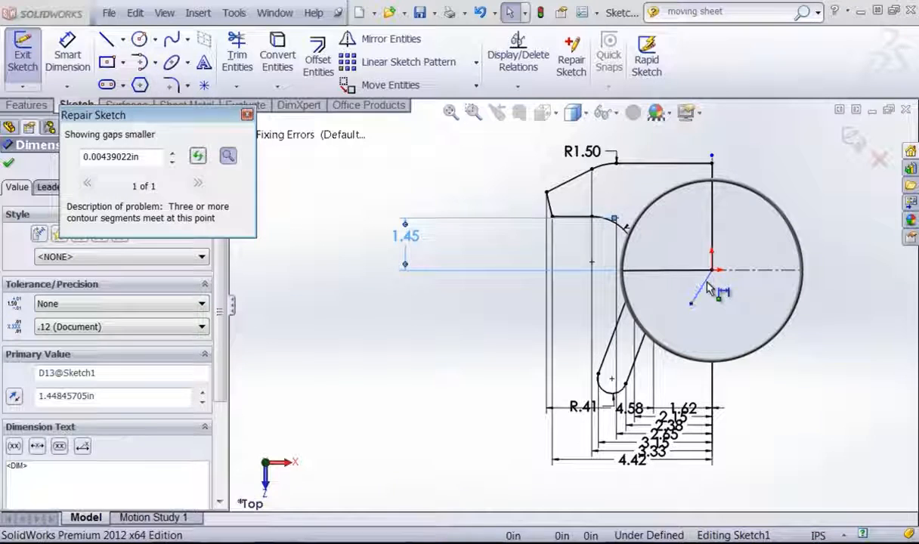
pyautogui.press('Escape')
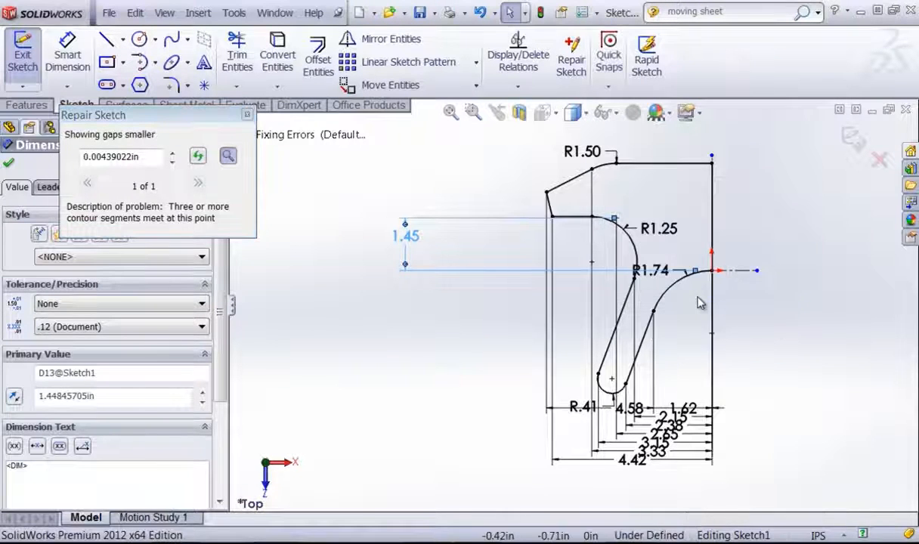
pyautogui.scroll(-3, 697, 299)
pyautogui.scroll(-8, 696, 297)
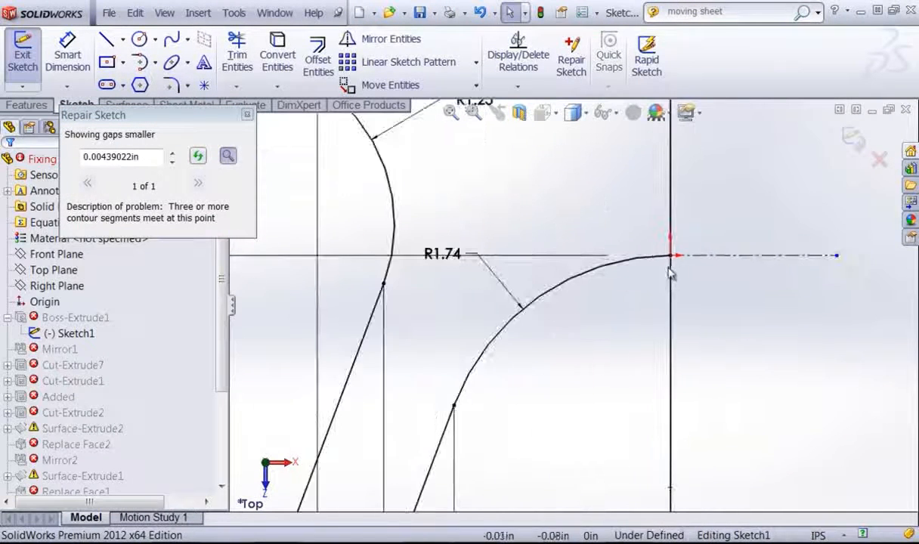
pyautogui.scroll(-5, 655, 286)
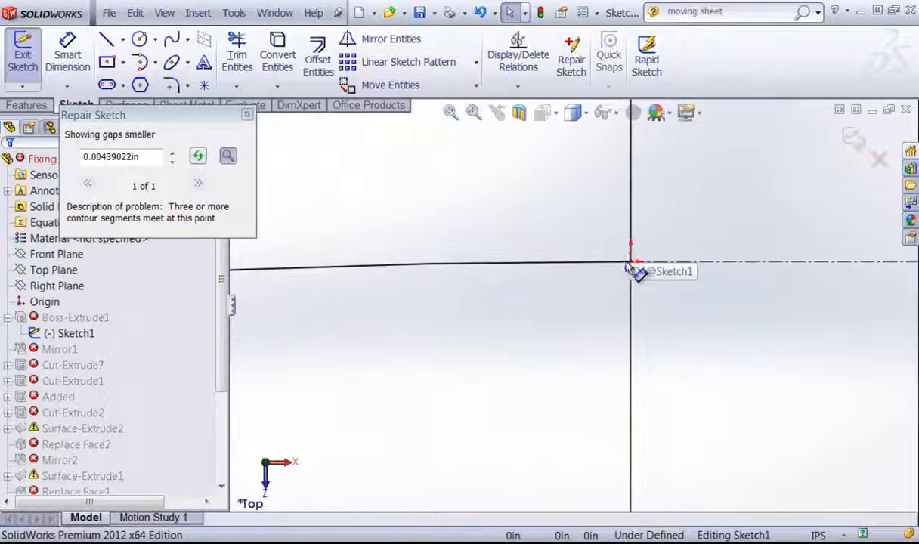
pyautogui.scroll(-3, 614, 288)
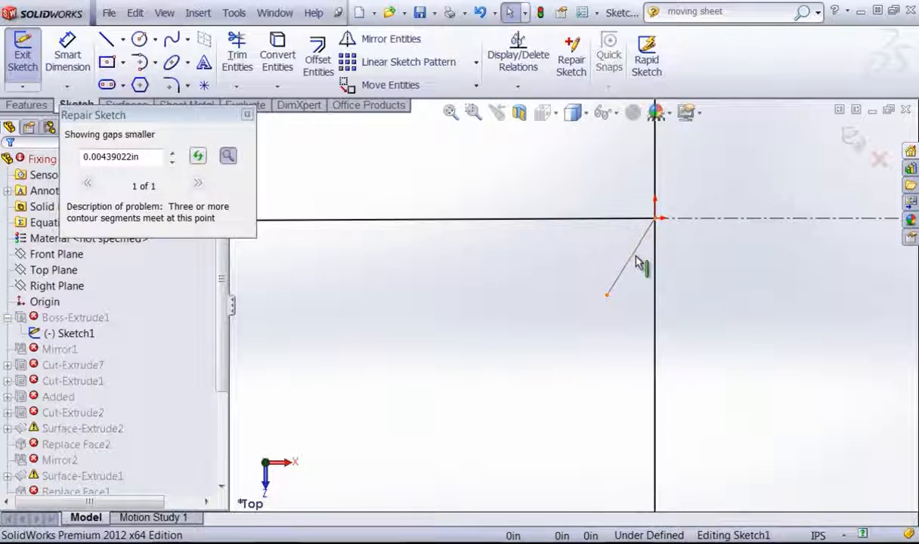
pyautogui.click(635, 264)
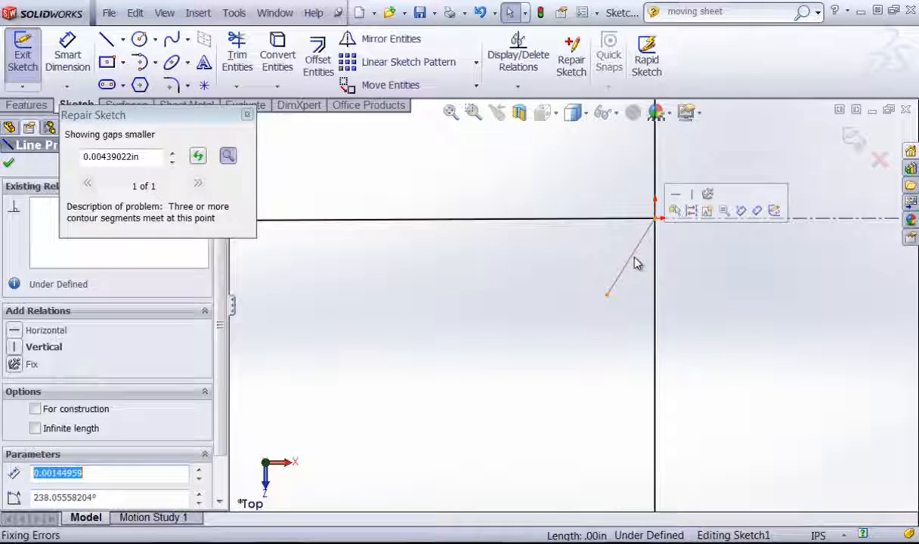
pyautogui.press('Delete')
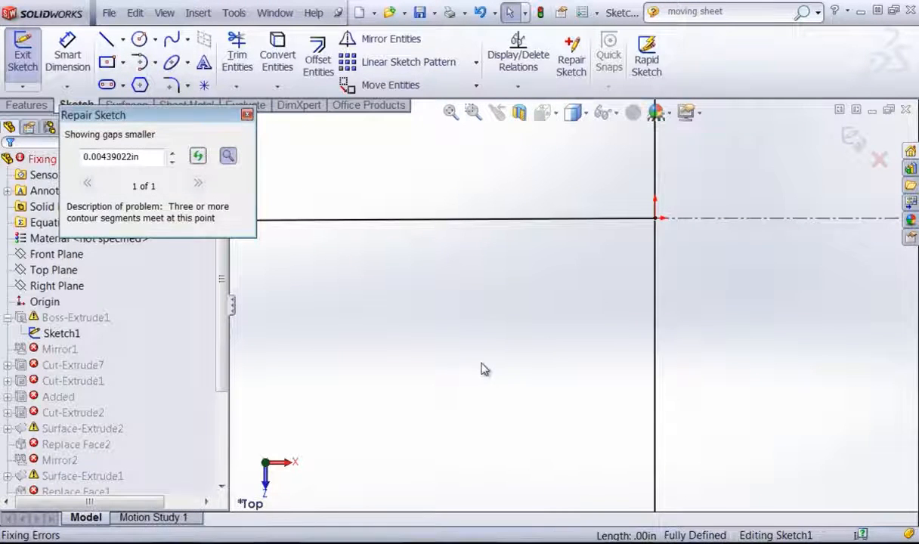
# Step: Close Repair Sketch, exit Sketch1 and rebuild the part while ignoring the Sketch2 warning, dismissing the What's Wrong list
pyautogui.press('Escape')
pyautogui.scroll(6, 484, 369)
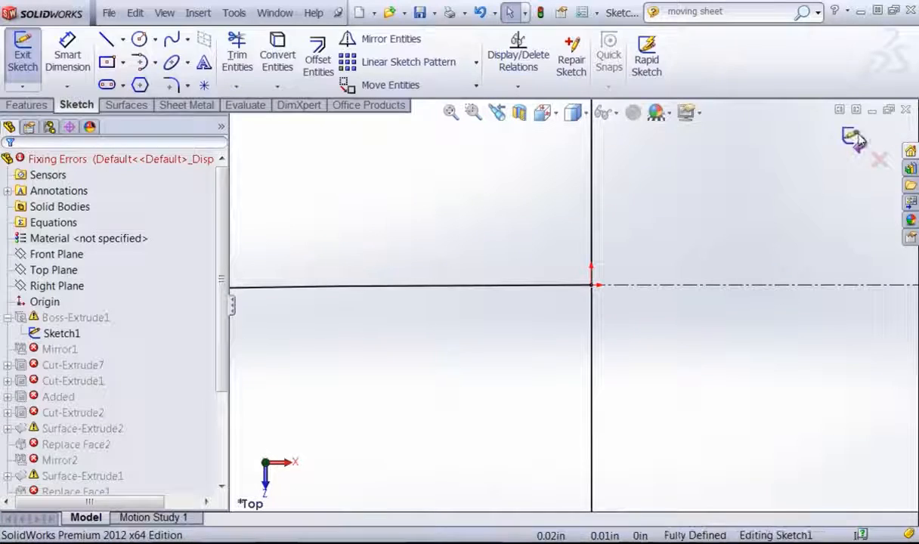
pyautogui.click(856, 138)
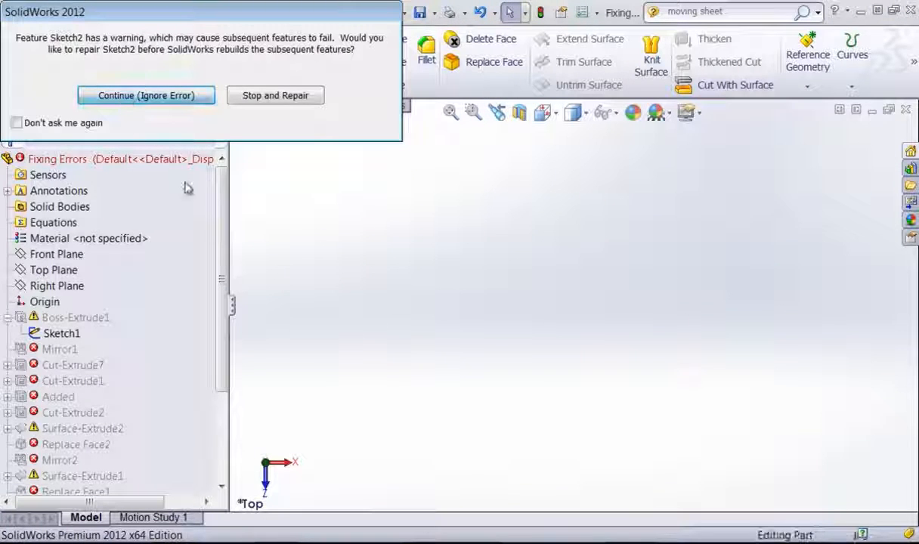
pyautogui.press('Return')
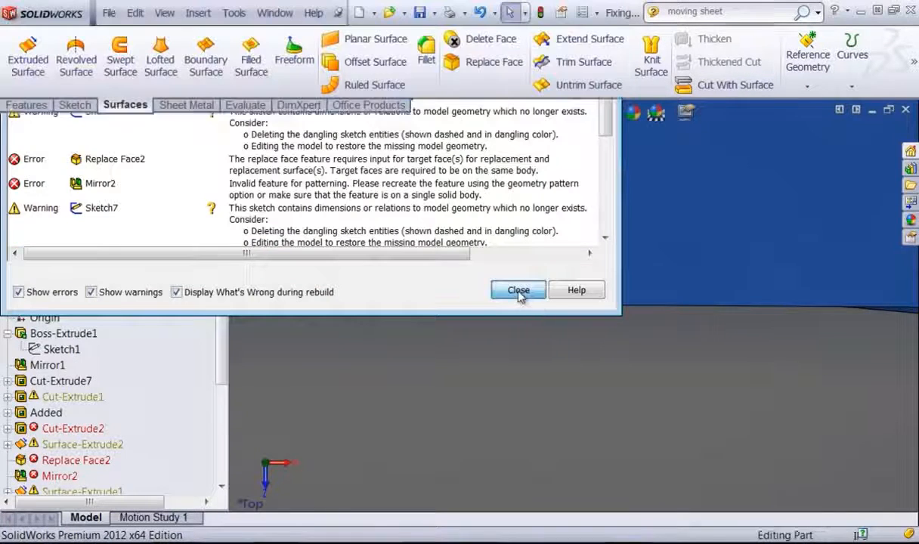
pyautogui.click(518, 292)
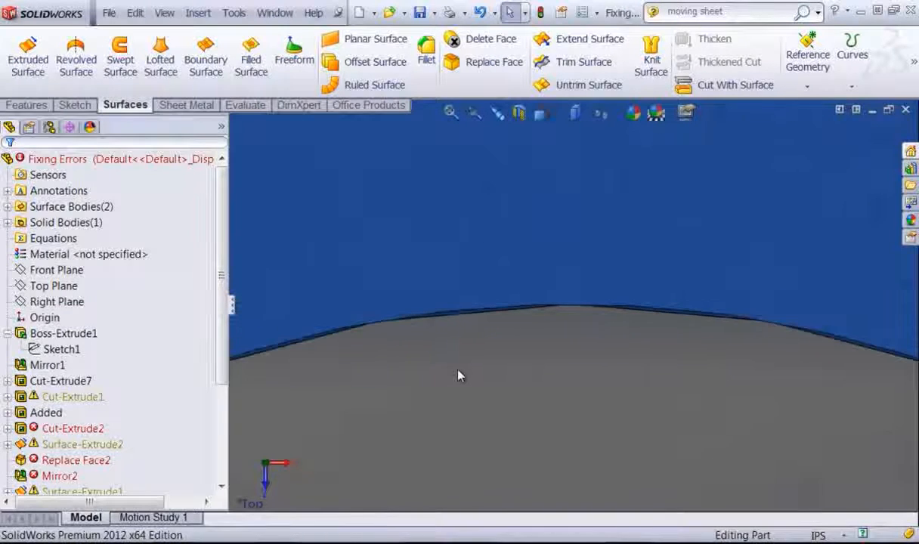
pyautogui.scroll(12, 458, 370)
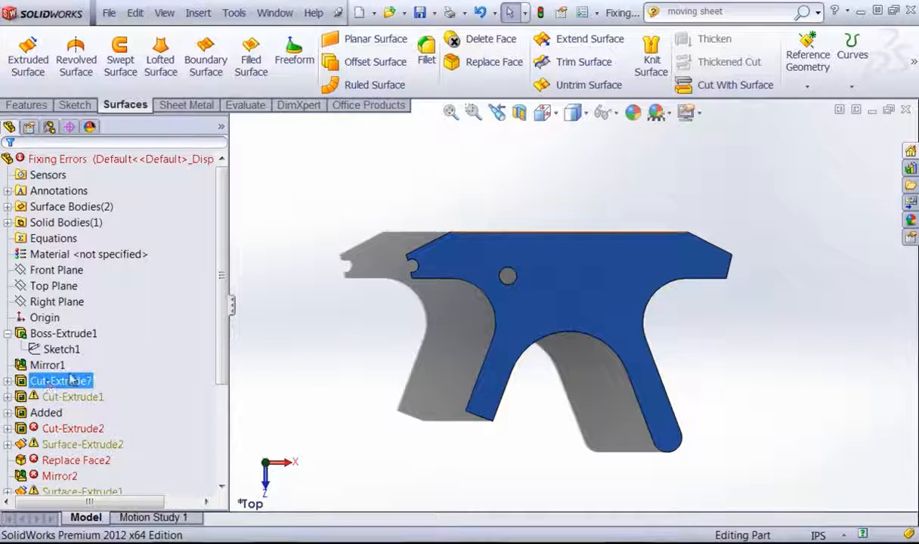
# Step: Try to pick the closed Sketch1 profile as the selected contour of Boss-Extrude1
pyautogui.moveTo(221, 274)
pyautogui.mouseDown()
pyautogui.moveTo(229, 382)
pyautogui.moveTo(235, 263)
pyautogui.mouseUp()
pyautogui.click(60, 350)
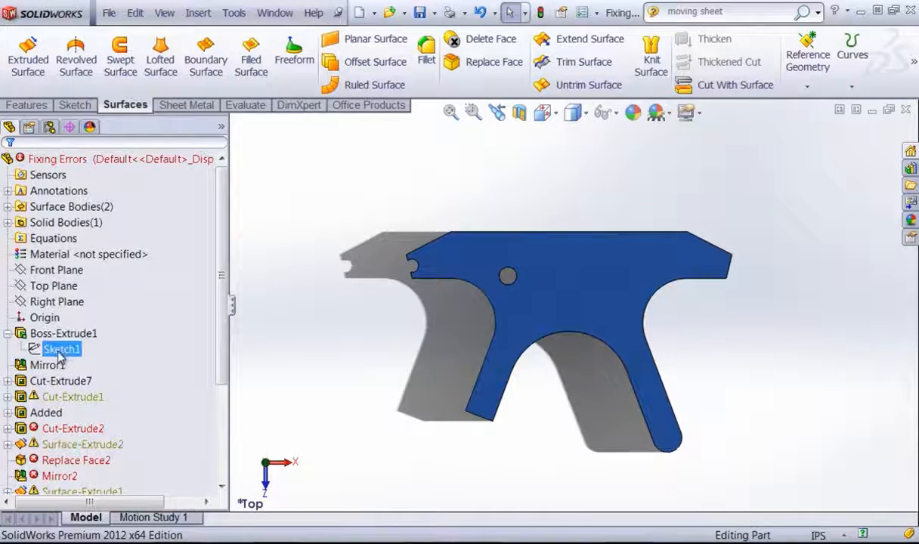
pyautogui.rightClick(61, 354)
pyautogui.rightClick(39, 334)
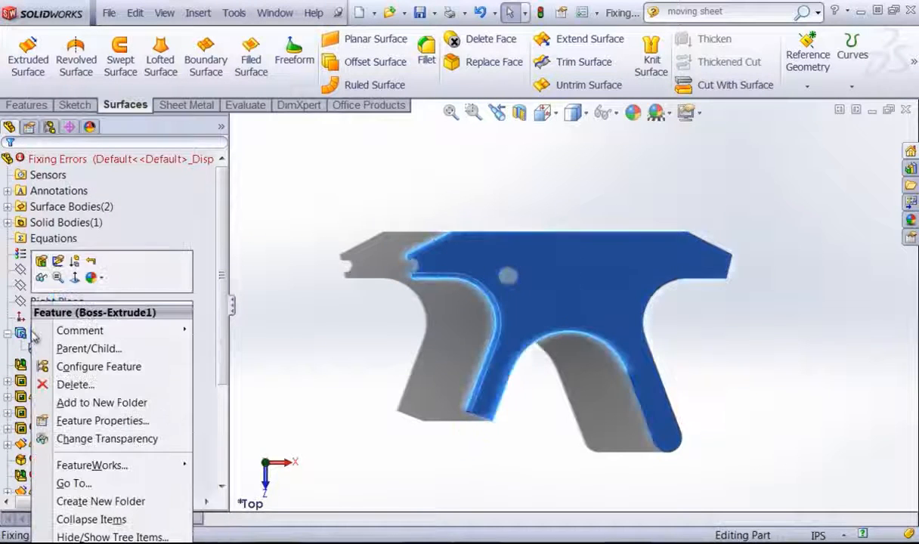
pyautogui.click(41, 262)
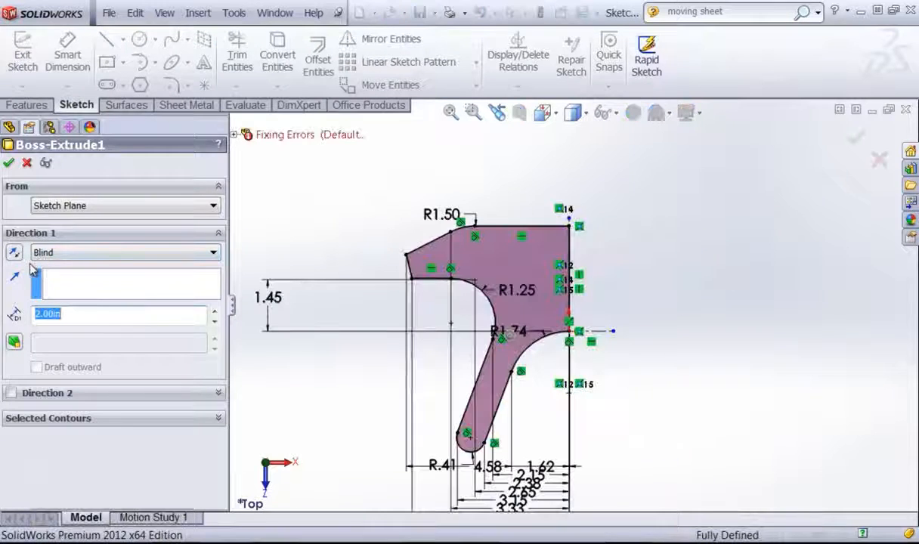
pyautogui.click(217, 420)
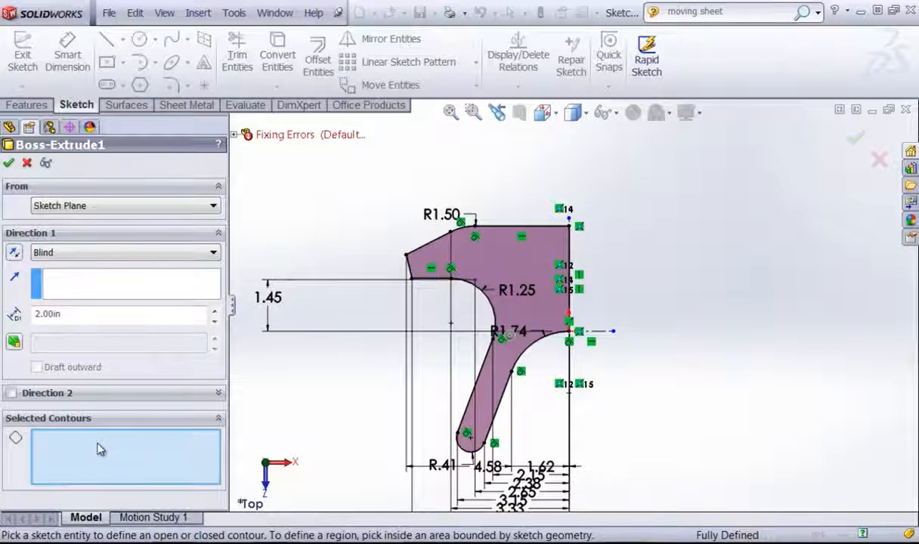
pyautogui.click(494, 226)
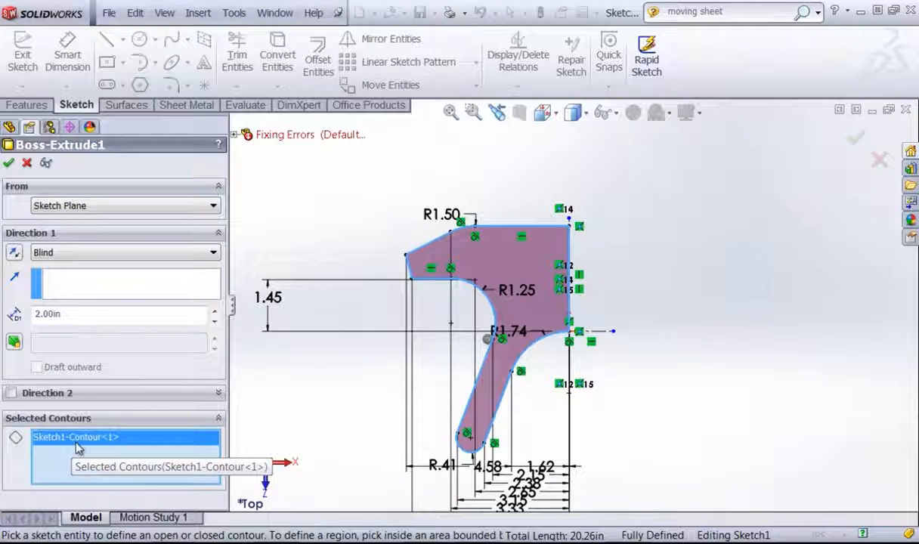
pyautogui.click(26, 164)
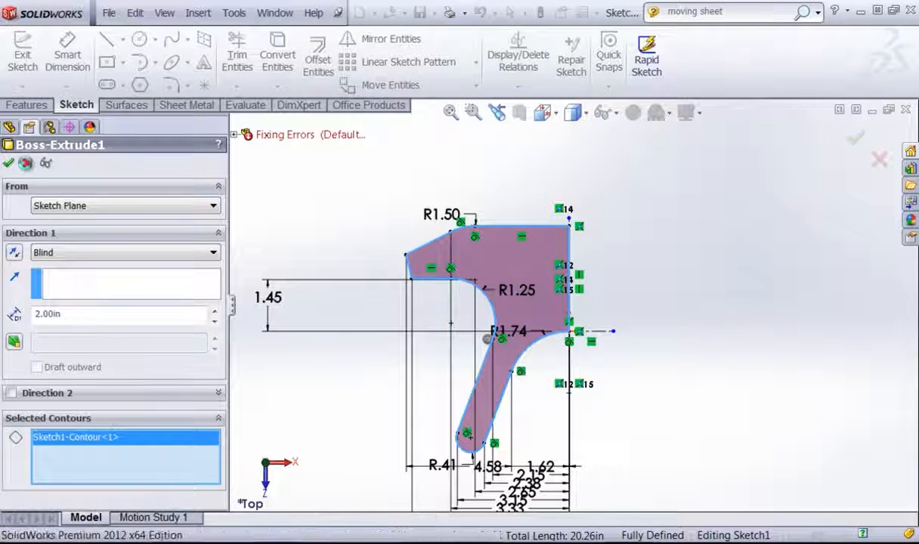
# Step: Expand Cut-Extrude1 and read its full What's Wrong description in the enlarged window
pyautogui.scroll(-3, 219, 312)
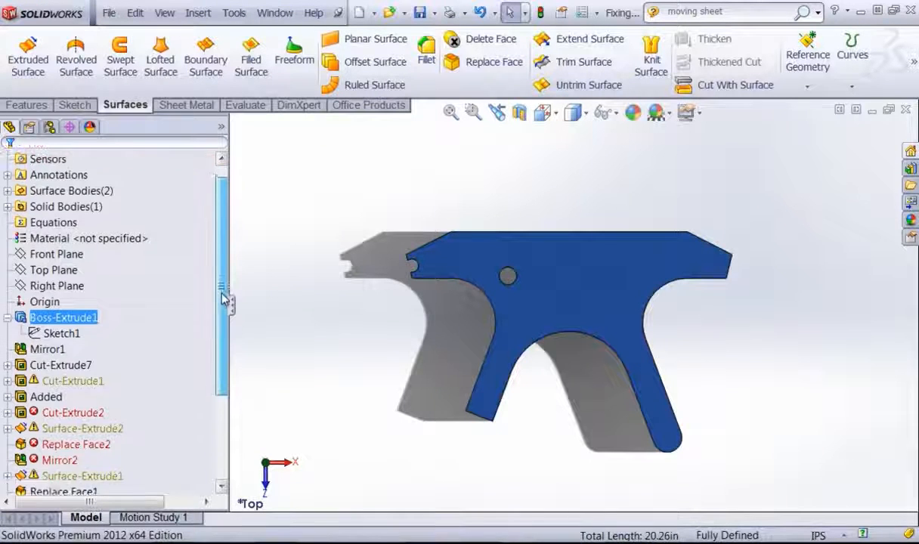
pyautogui.moveTo(219, 372); pyautogui.dragTo(219, 376)
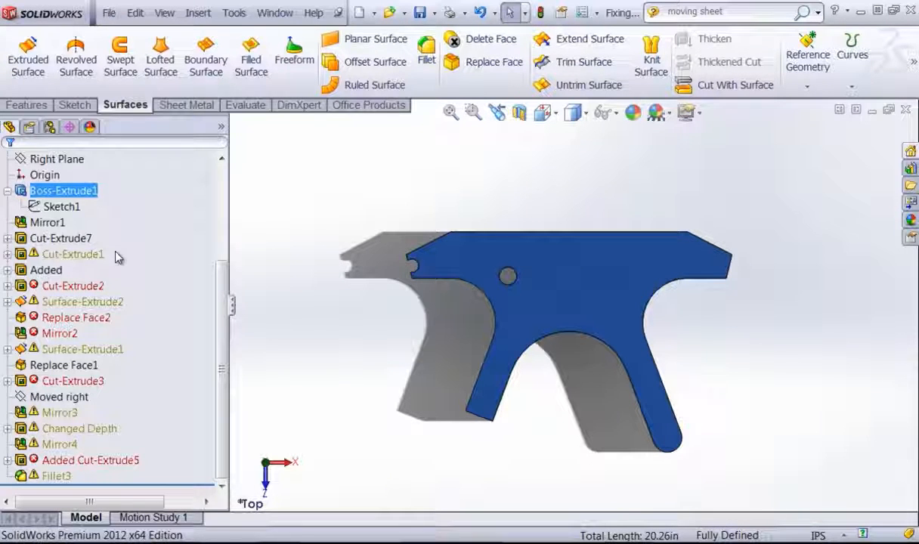
pyautogui.click(8, 254)
pyautogui.click(61, 255)
pyautogui.rightClick(60, 255)
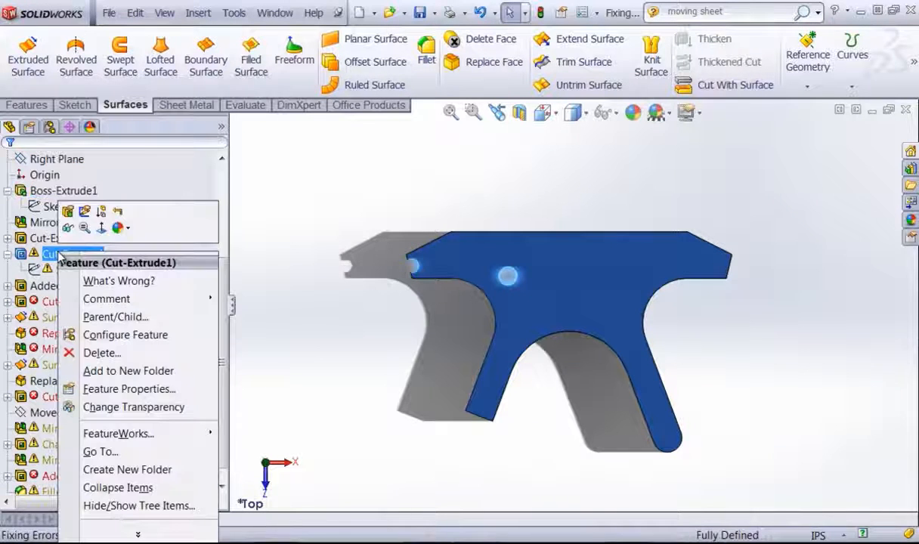
pyautogui.click(117, 280)
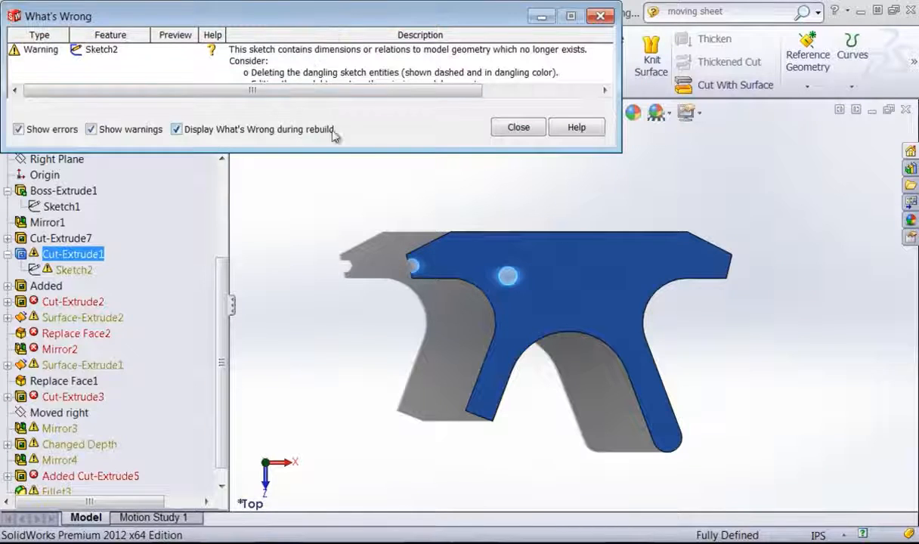
pyautogui.moveTo(348, 152); pyautogui.dragTo(348, 233)
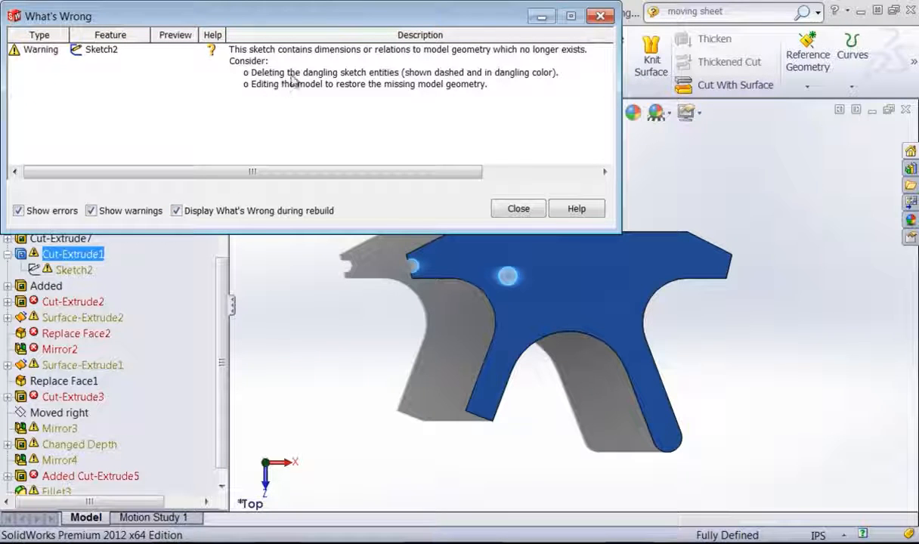
pyautogui.click(515, 211)
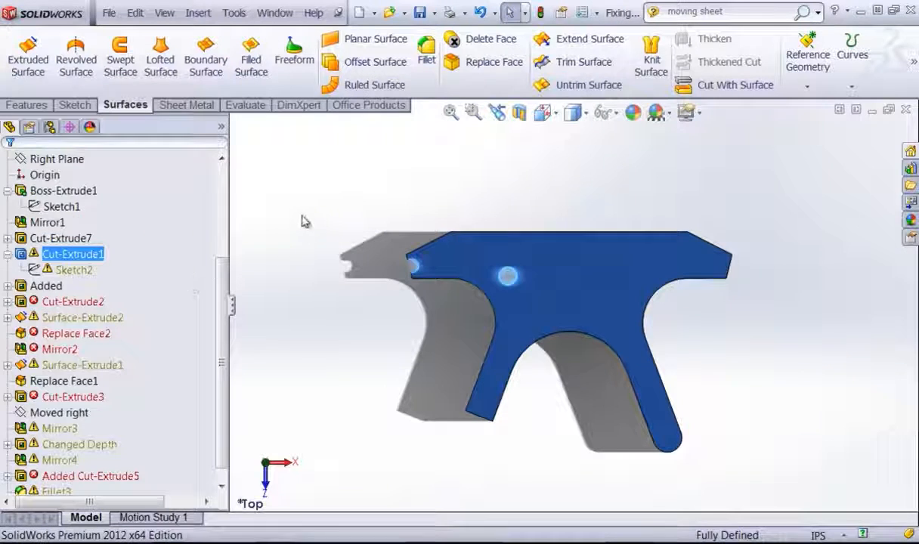
# Step: Open Sketch2 of Cut-Extrude1, examine what the 1.40 dimension is attached to, and leave the sketch
pyautogui.click(79, 272)
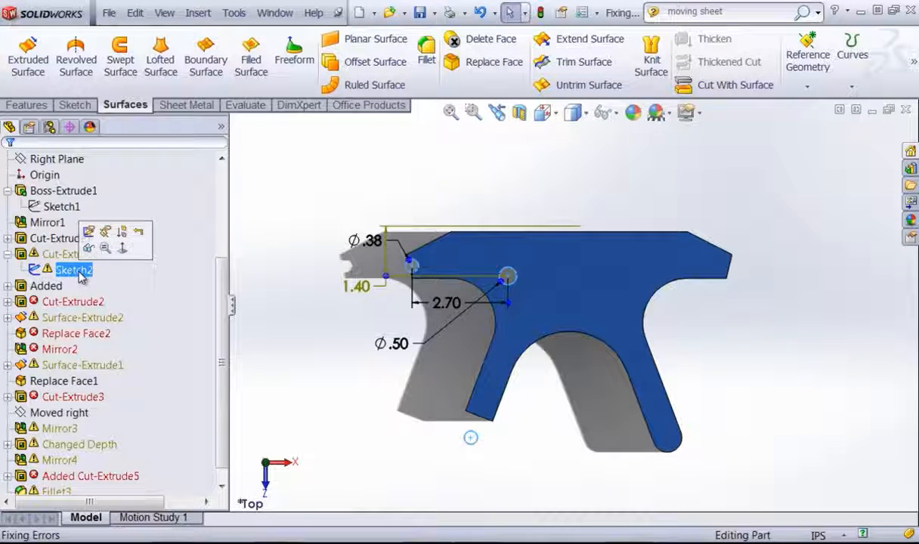
pyautogui.rightClick(81, 277)
pyautogui.click(89, 231)
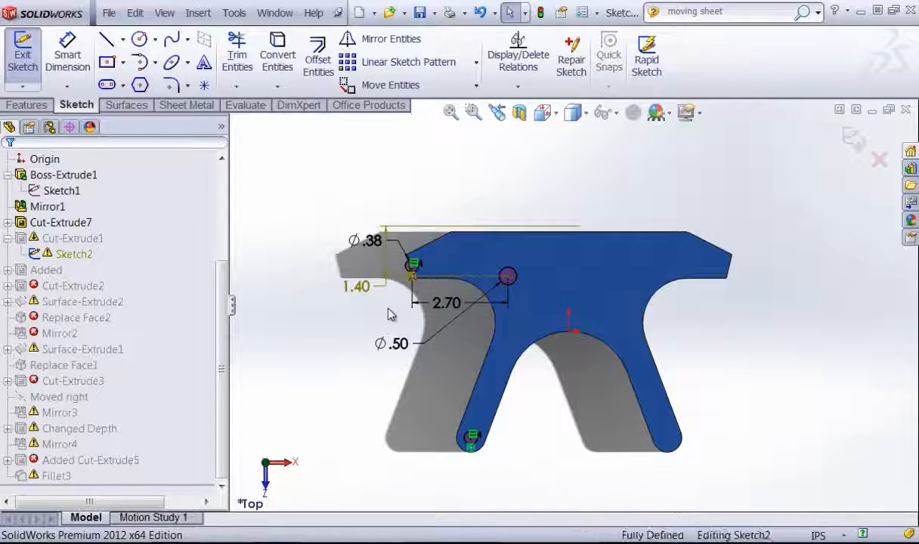
pyautogui.scroll(-2, 639, 261)
pyautogui.scroll(-1, 535, 257)
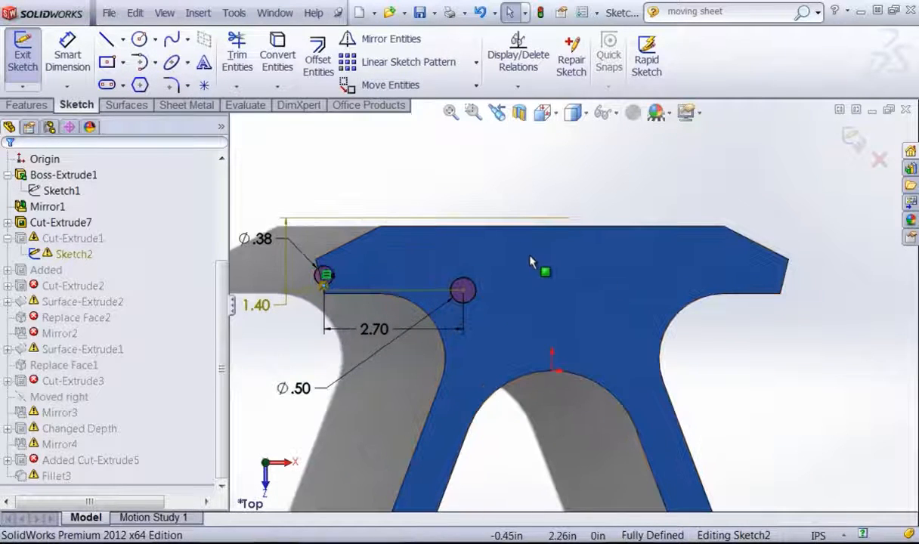
pyautogui.scroll(1, 336, 342)
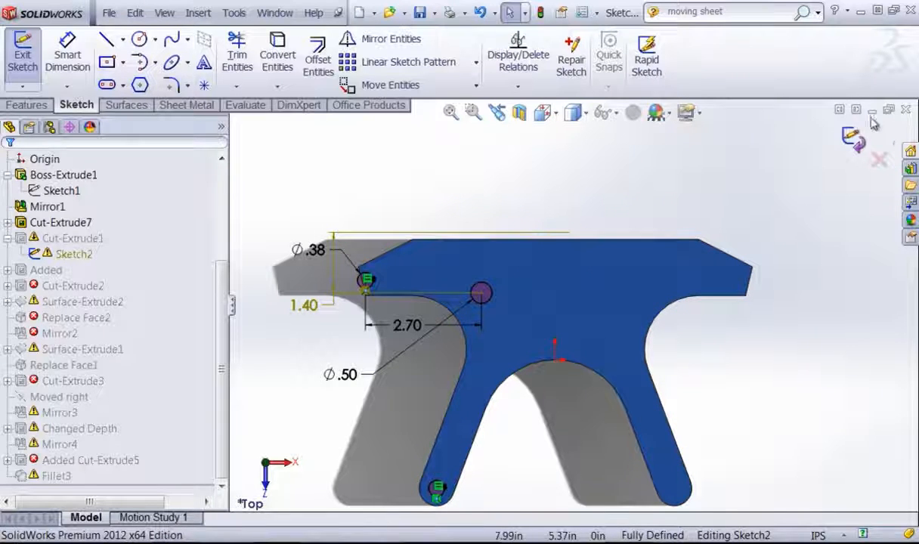
pyautogui.click(851, 140)
pyautogui.click(522, 292)
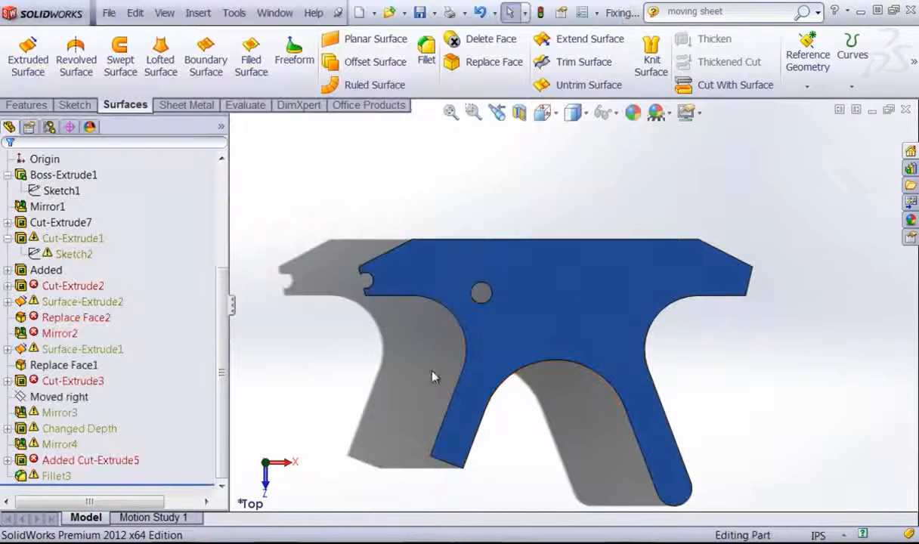
# Step: Open the definition of Cut-Extrude7, examine the region it cuts along the part's upper edge, and accept it as is
pyautogui.click(48, 225)
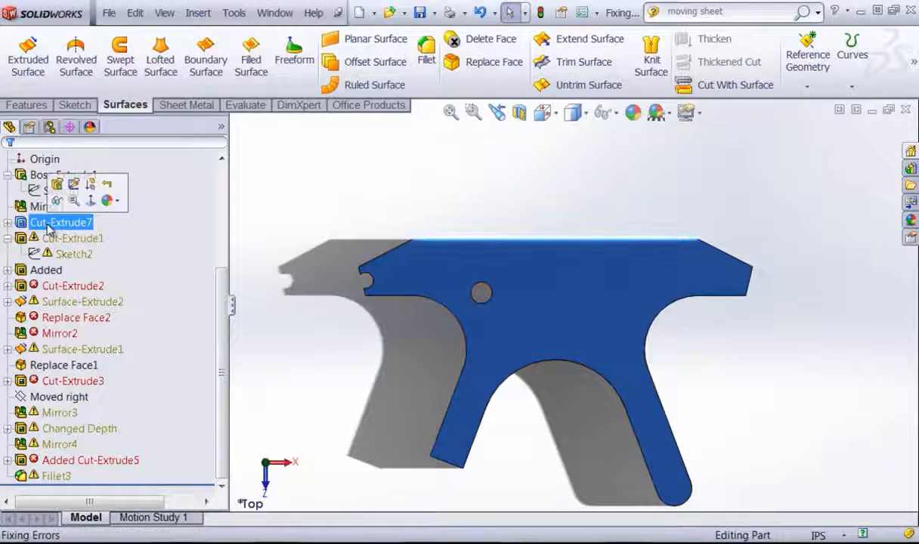
pyautogui.rightClick(48, 227)
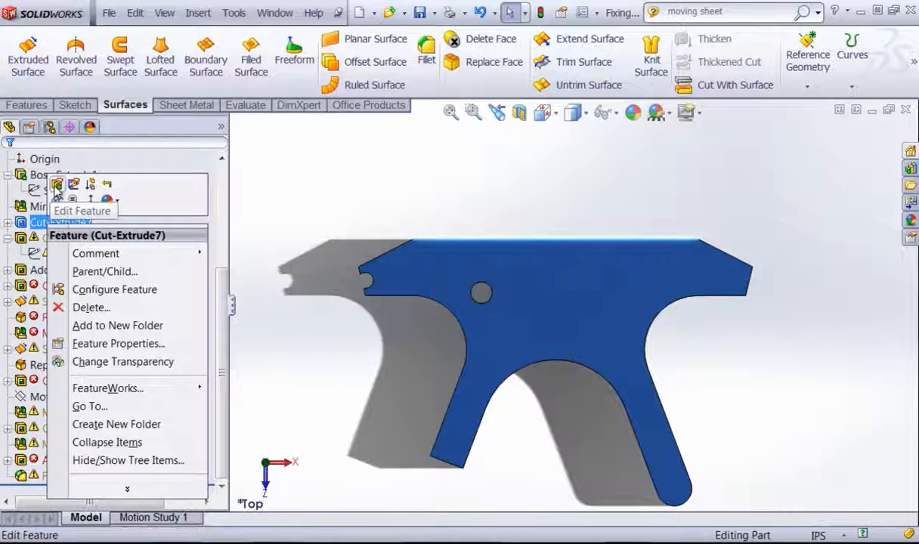
pyautogui.click(56, 185)
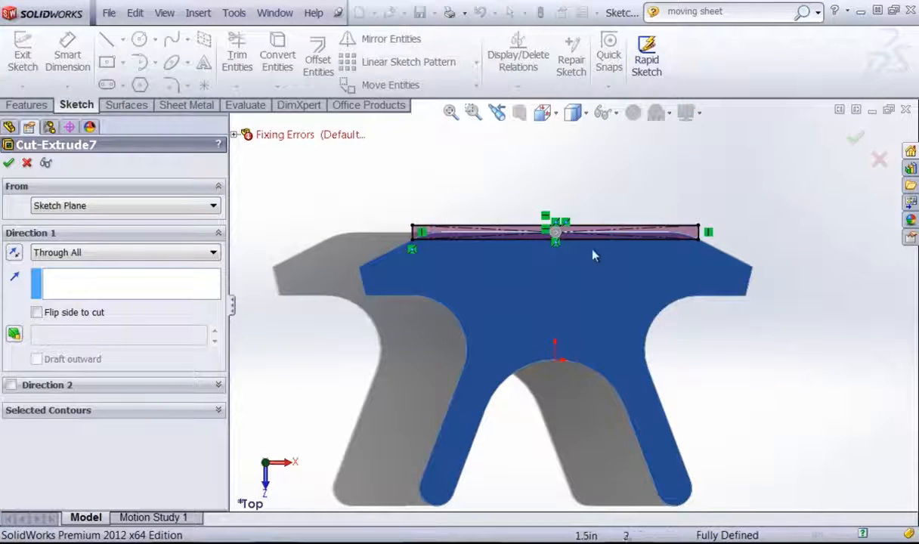
pyautogui.scroll(-3, 673, 211)
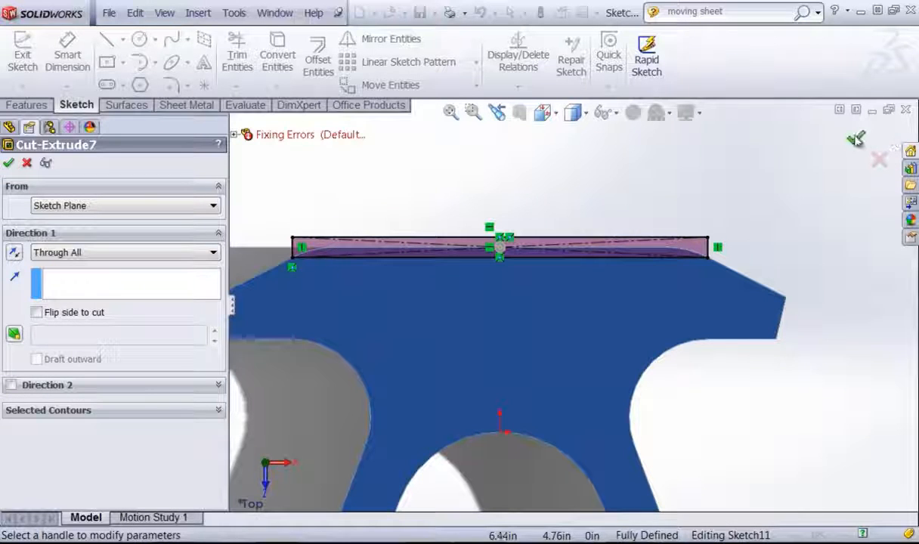
pyautogui.click(856, 138)
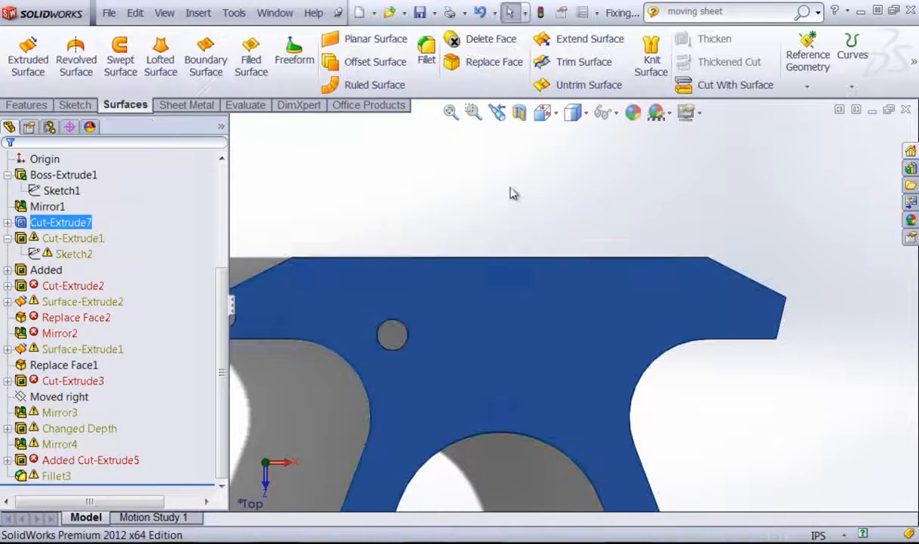
pyautogui.click(423, 221)
pyautogui.scroll(2, 546, 479)
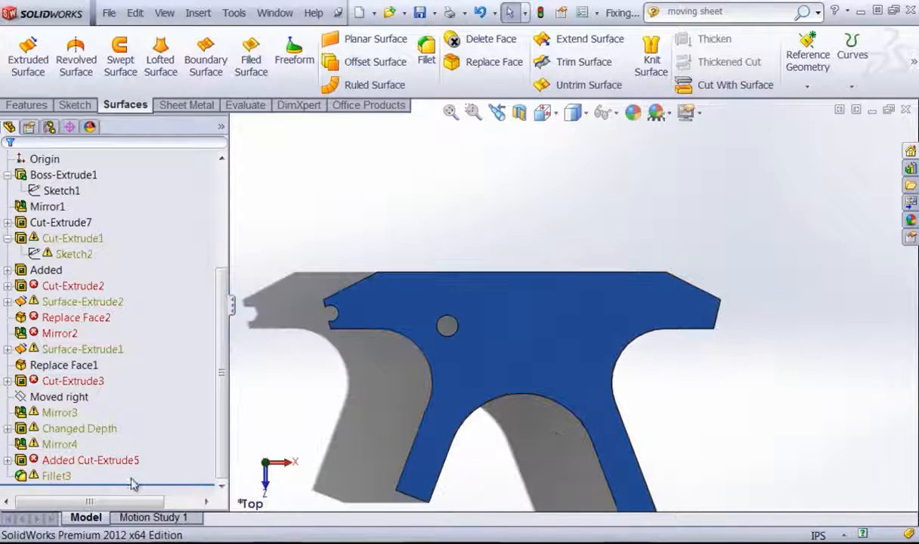
# Step: Roll the model back to just after Cut-Extrude7, check that feature on the part, and roll forward to the end
pyautogui.moveTo(134, 488); pyautogui.dragTo(115, 232)
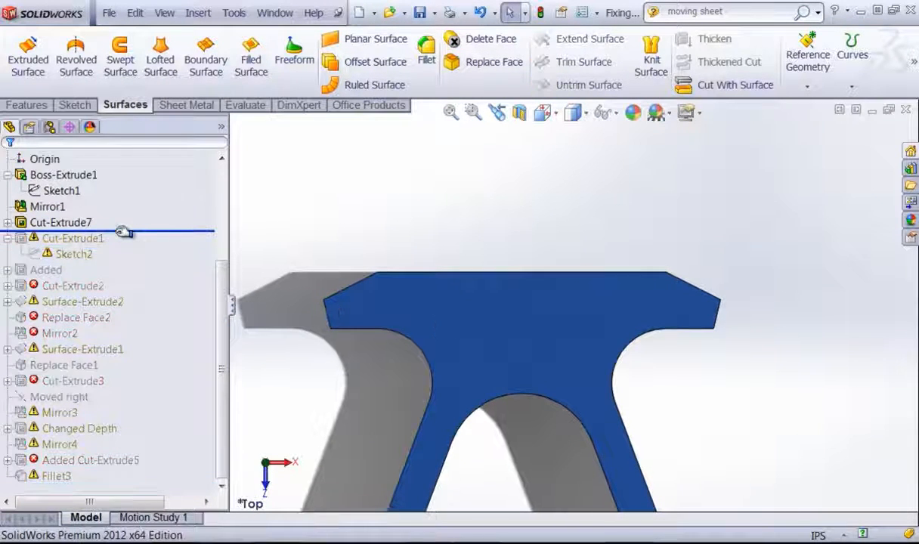
pyautogui.click(61, 224)
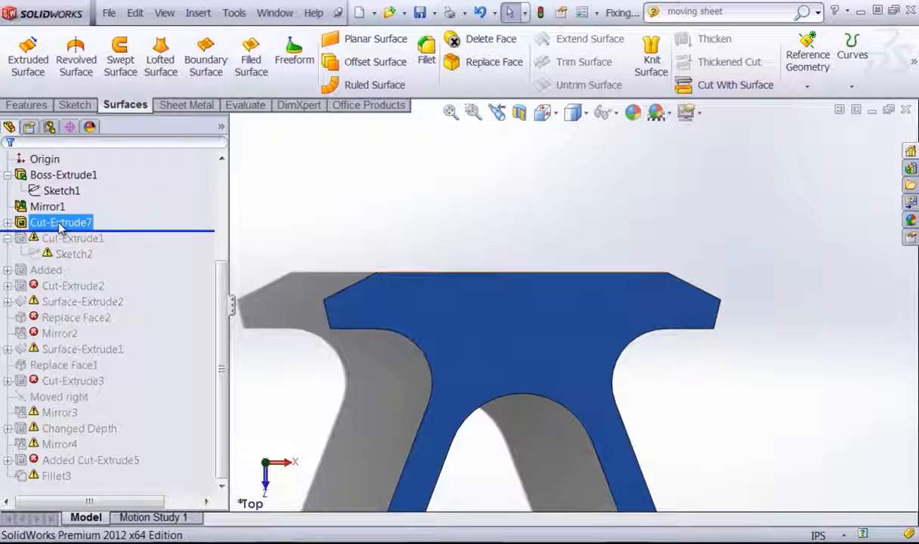
pyautogui.moveTo(196, 231)
pyautogui.mouseDown()
pyautogui.moveTo(176, 333)
pyautogui.moveTo(174, 488)
pyautogui.mouseUp()
# Step: Edit Cut-Extrude1's Sketch2, reattach the dangling vertical dimension to the part's straight upper edge, and move its text clear of the profile
pyautogui.rightClick(69, 255)
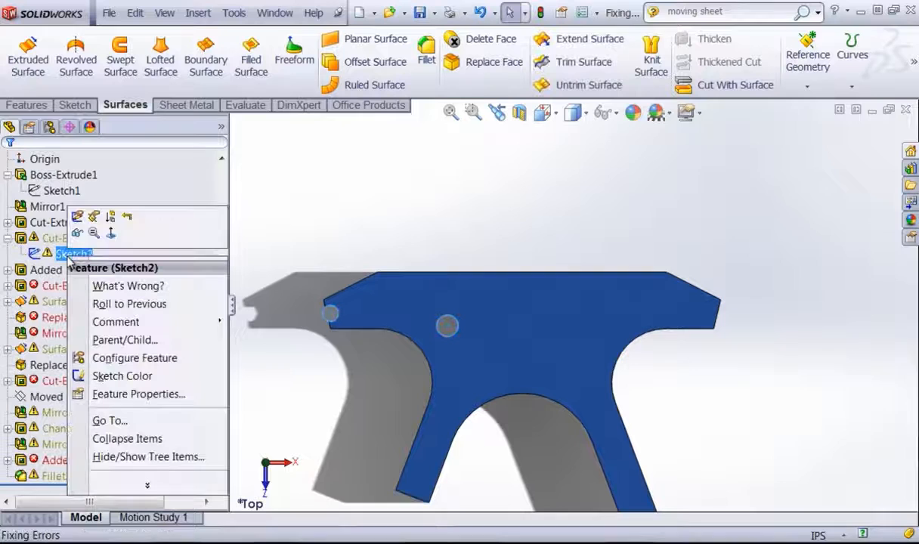
pyautogui.click(78, 217)
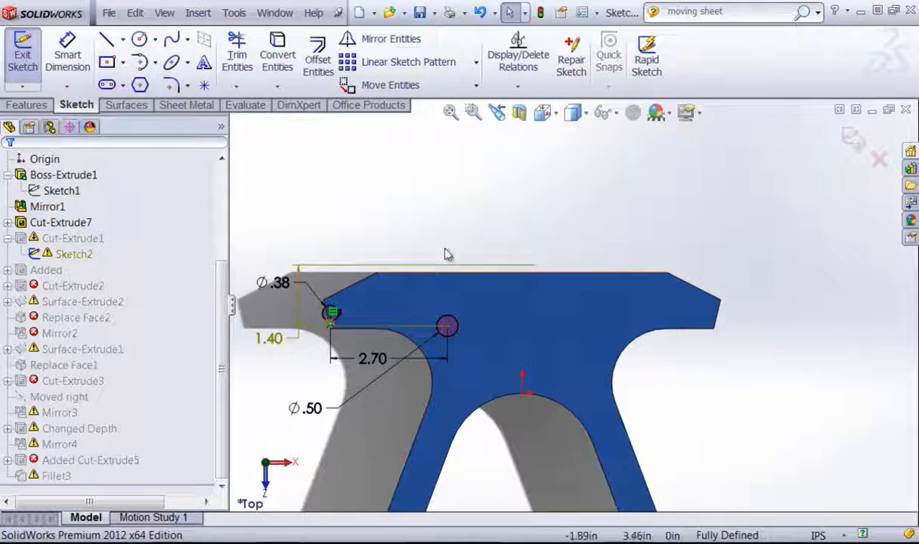
pyautogui.click(503, 266)
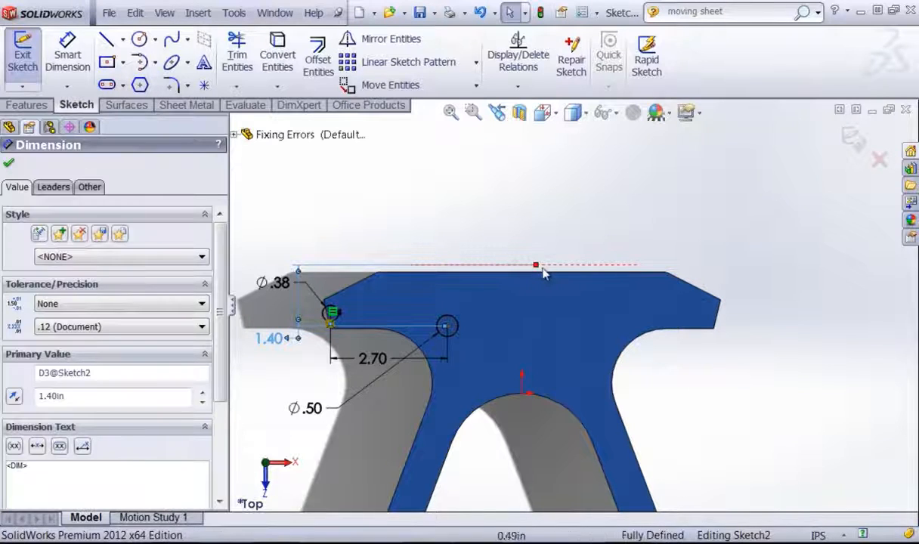
pyautogui.moveTo(538, 271)
pyautogui.mouseDown()
pyautogui.moveTo(476, 232)
pyautogui.moveTo(456, 262)
pyautogui.moveTo(378, 276)
pyautogui.moveTo(518, 372)
pyautogui.moveTo(527, 395)
pyautogui.moveTo(537, 281)
pyautogui.moveTo(529, 282)
pyautogui.mouseUp()
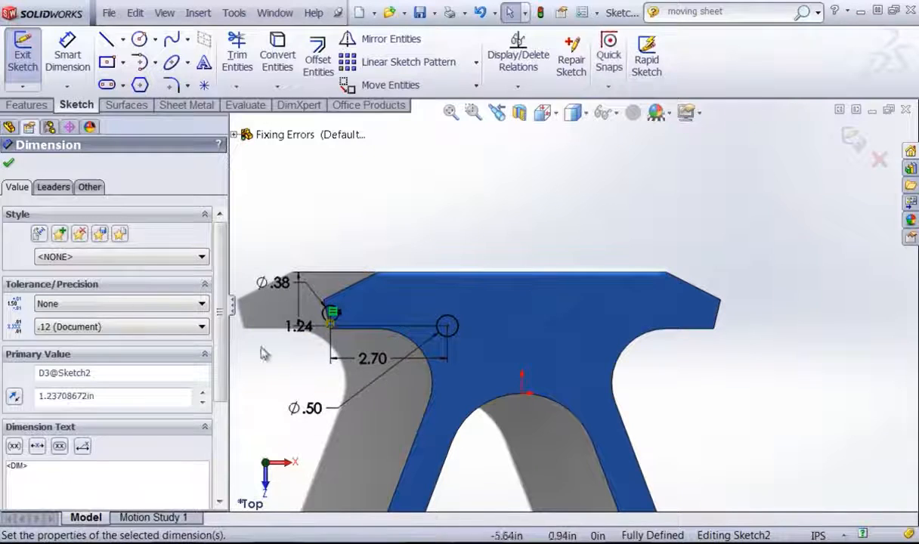
pyautogui.moveTo(286, 351); pyautogui.dragTo(280, 357)
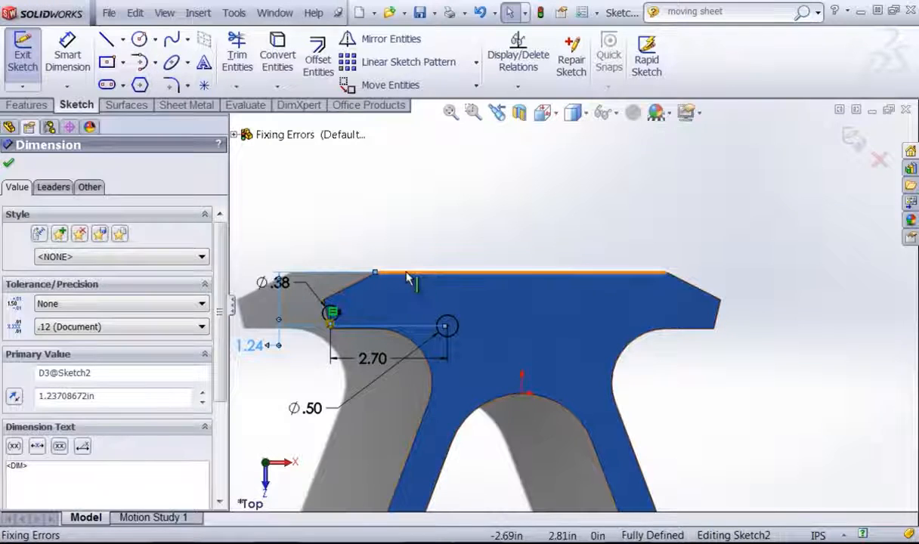
# Step: Check the 2.70 dimension between the circles and delete the dangling relation at the small circle's centre
pyautogui.click(375, 359)
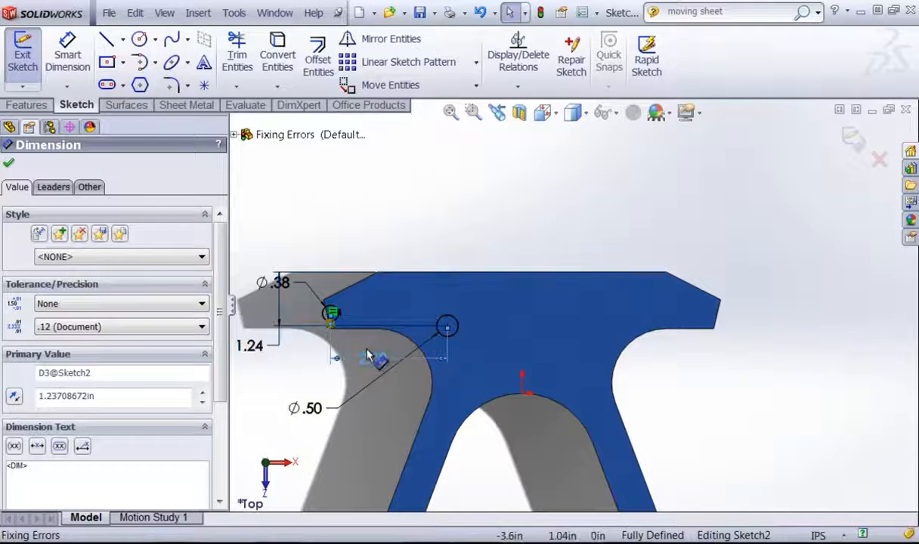
pyautogui.scroll(-3, 376, 360)
pyautogui.scroll(-3, 385, 363)
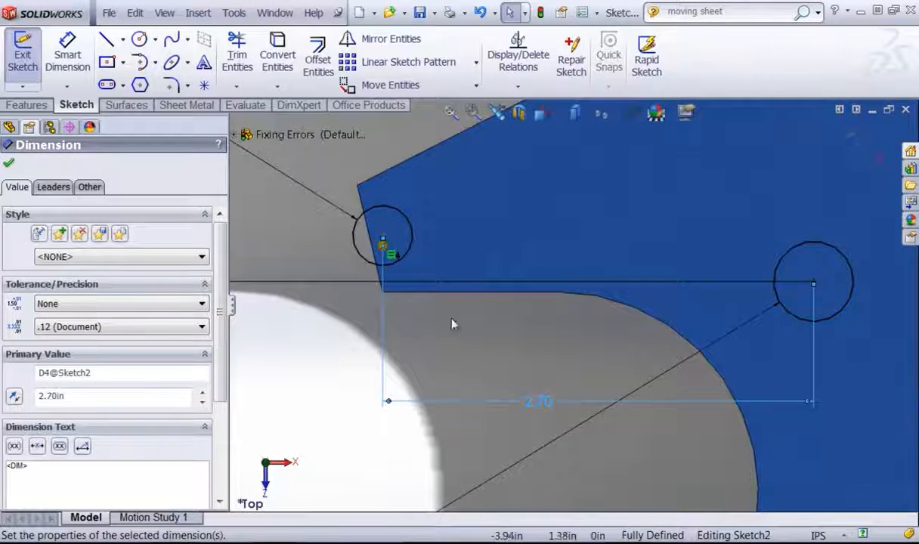
pyautogui.press('Escape')
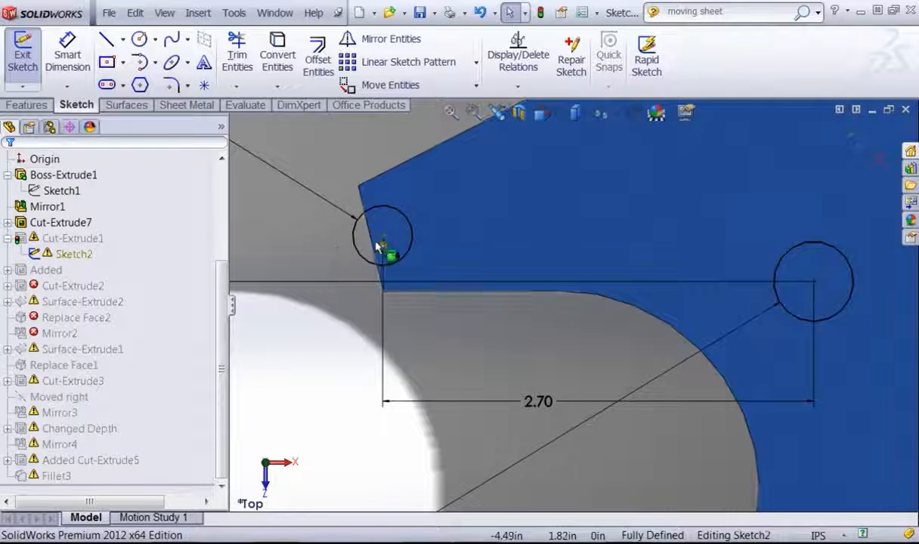
pyautogui.moveTo(383, 248)
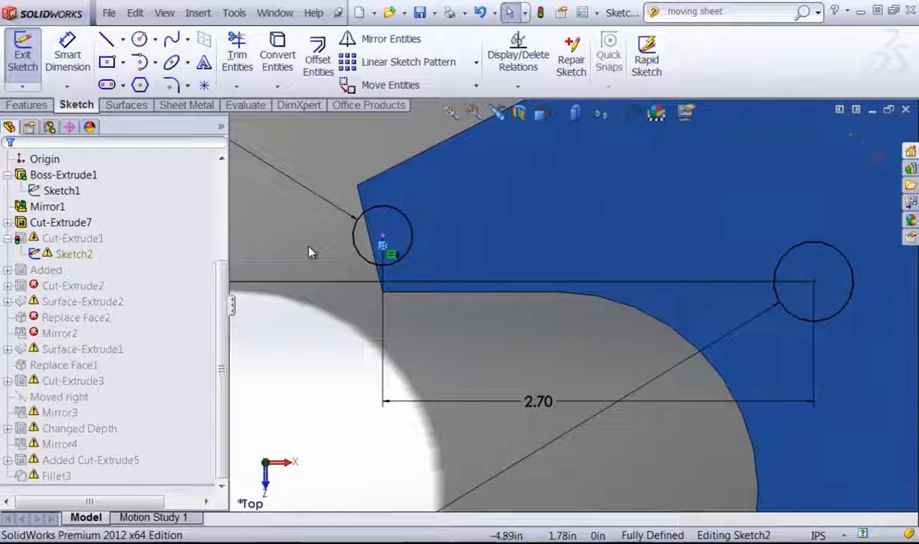
pyautogui.press('Delete')
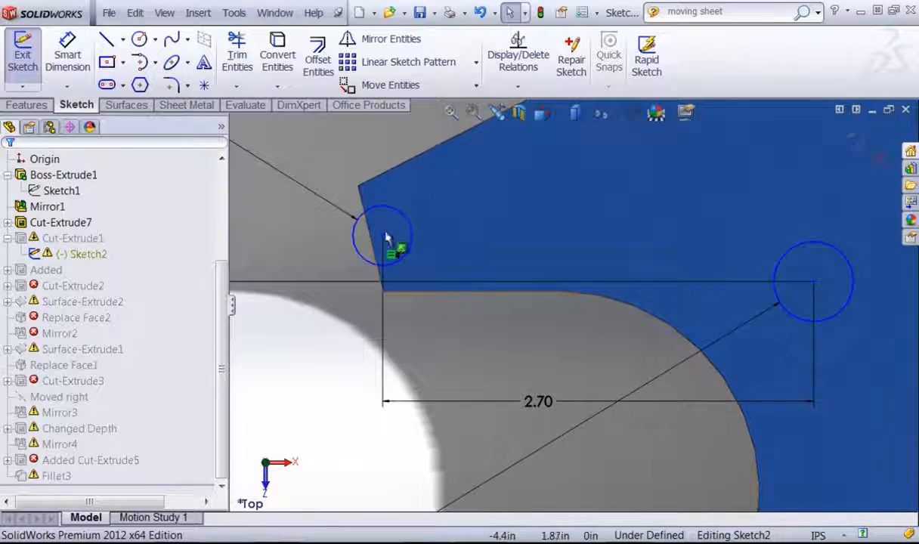
# Step: Attach the small circle's centre to the midpoint of the short slanted end edge, then exit Sketch2 and continue past the Cut-Extrude2 error
pyautogui.moveTo(384, 240)
pyautogui.mouseDown()
pyautogui.moveTo(363, 250)
pyautogui.moveTo(369, 243)
pyautogui.moveTo(376, 253)
pyautogui.moveTo(370, 242)
pyautogui.mouseUp()
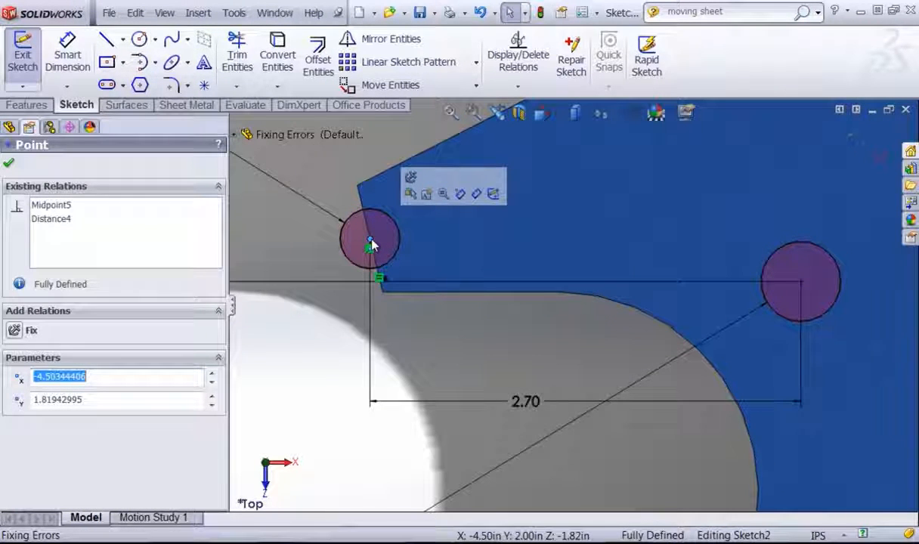
pyautogui.scroll(5, 713, 302)
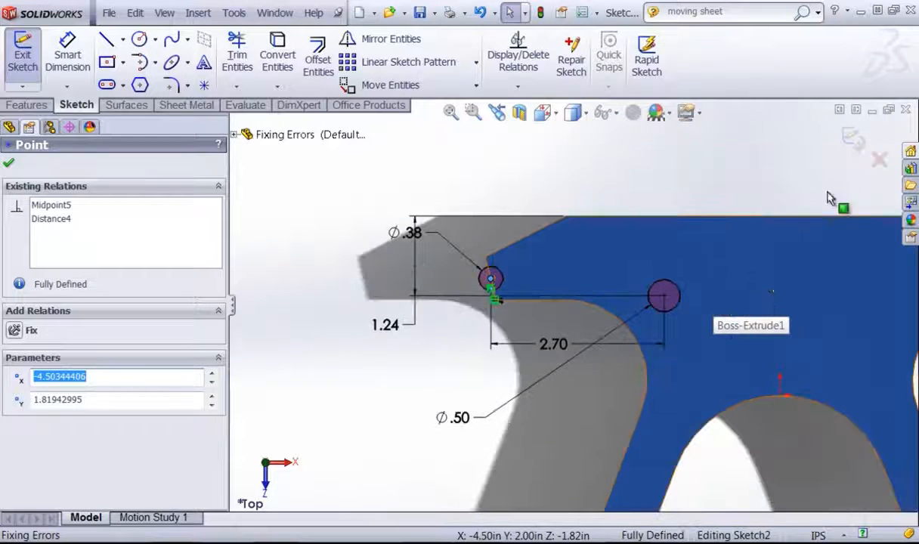
pyautogui.click(854, 141)
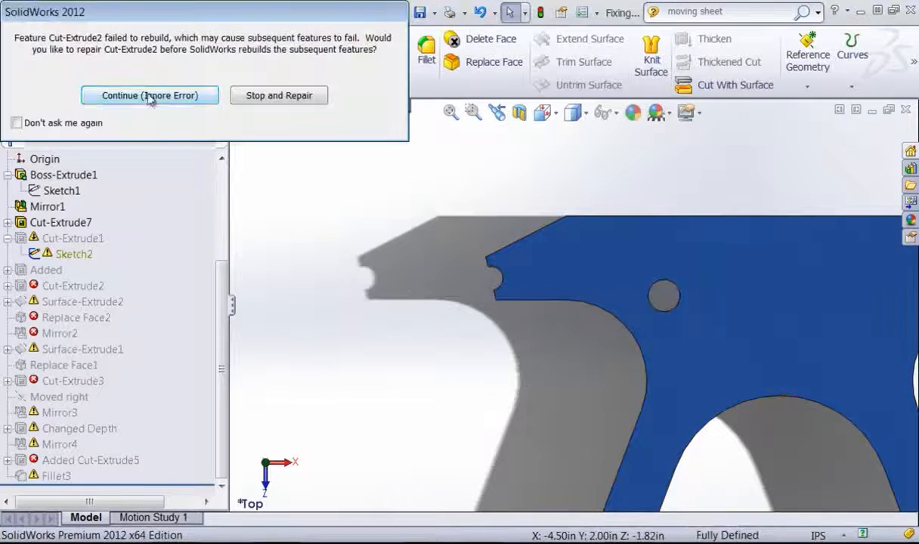
pyautogui.click(155, 101)
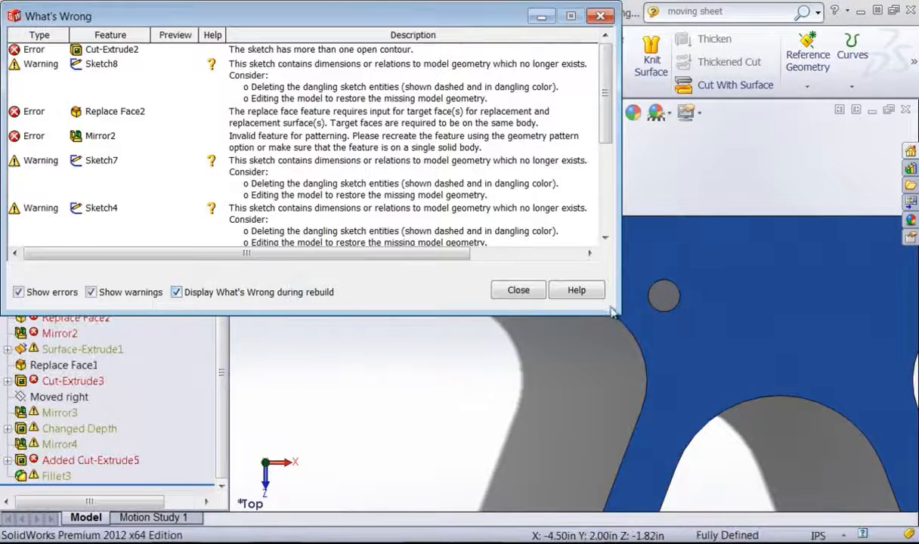
pyautogui.click(518, 291)
pyautogui.click(57, 239)
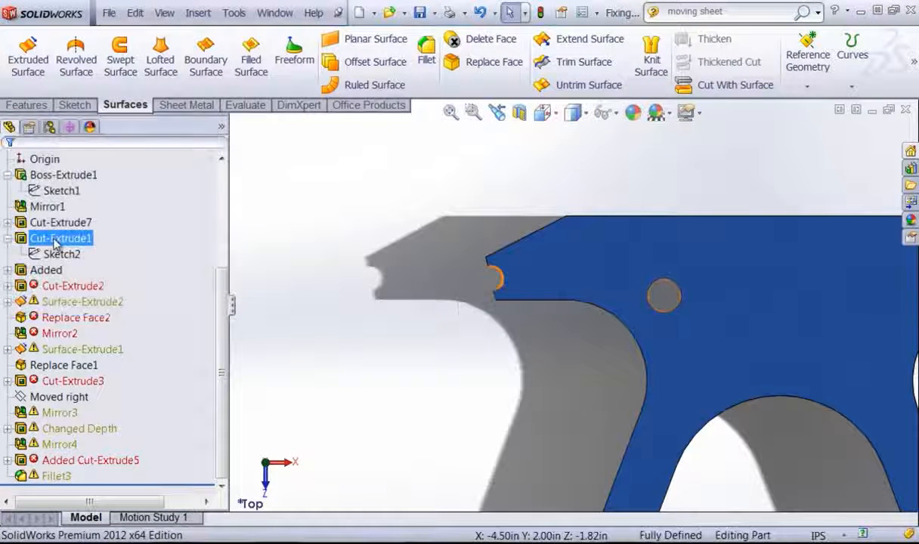
pyautogui.click(7, 239)
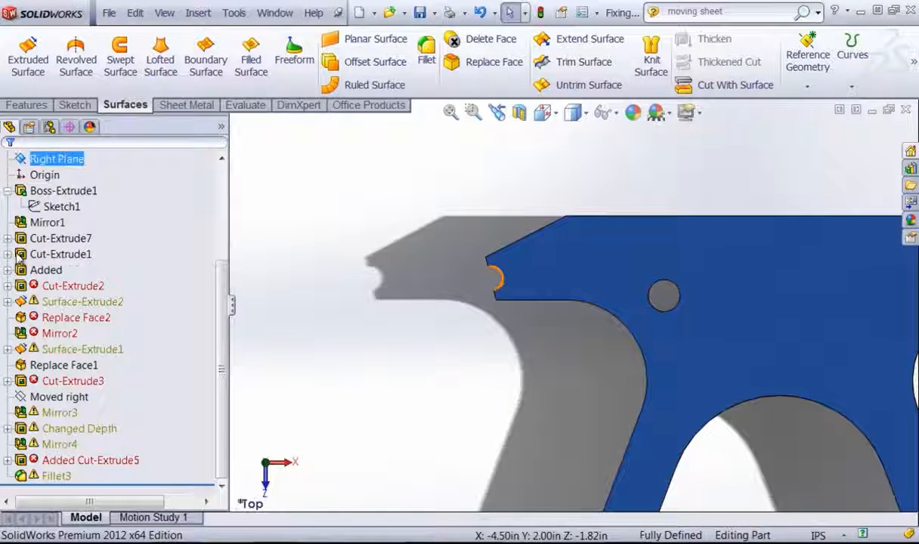
# Step: Select Cut-Extrude2 and read its What's Wrong description
pyautogui.click(76, 286)
pyautogui.scroll(4, 399, 309)
pyautogui.scroll(-2, 554, 373)
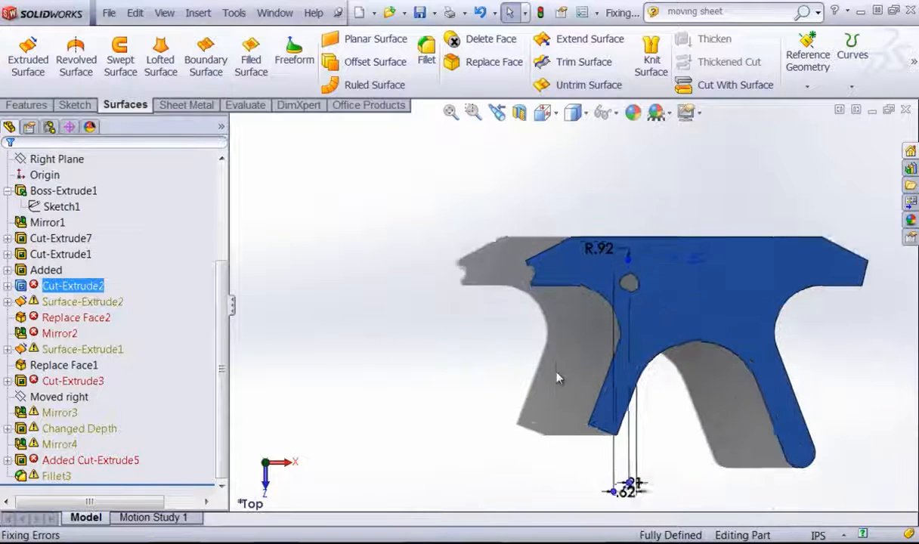
pyautogui.rightClick(70, 286)
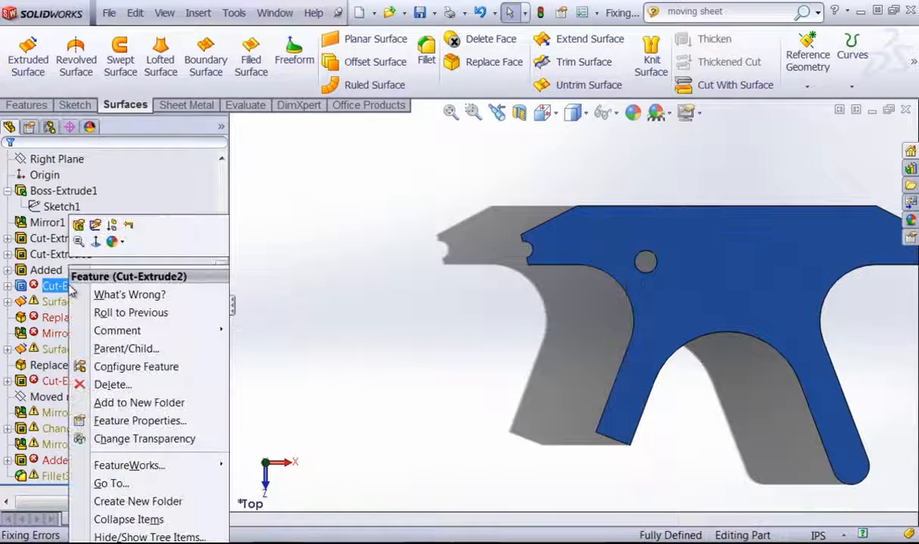
pyautogui.click(100, 295)
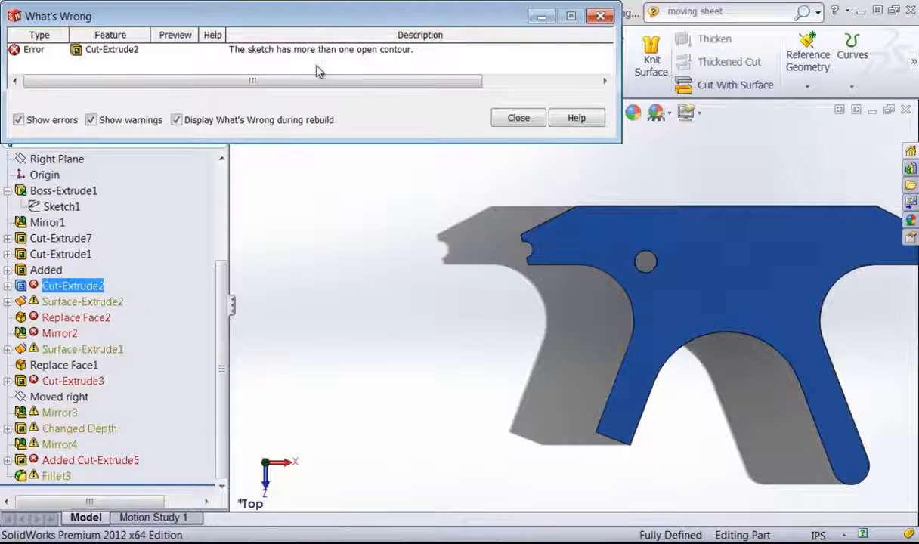
pyautogui.click(518, 118)
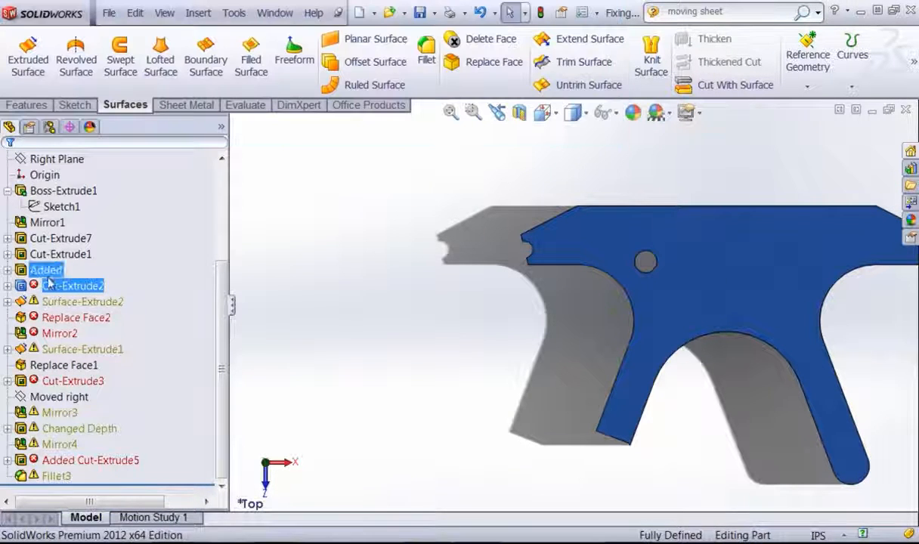
# Step: Open Sketch3 of Cut-Extrude2, examine its contours around the part, and exit the sketch, rebuilding anyway
pyautogui.click(7, 286)
pyautogui.rightClick(71, 302)
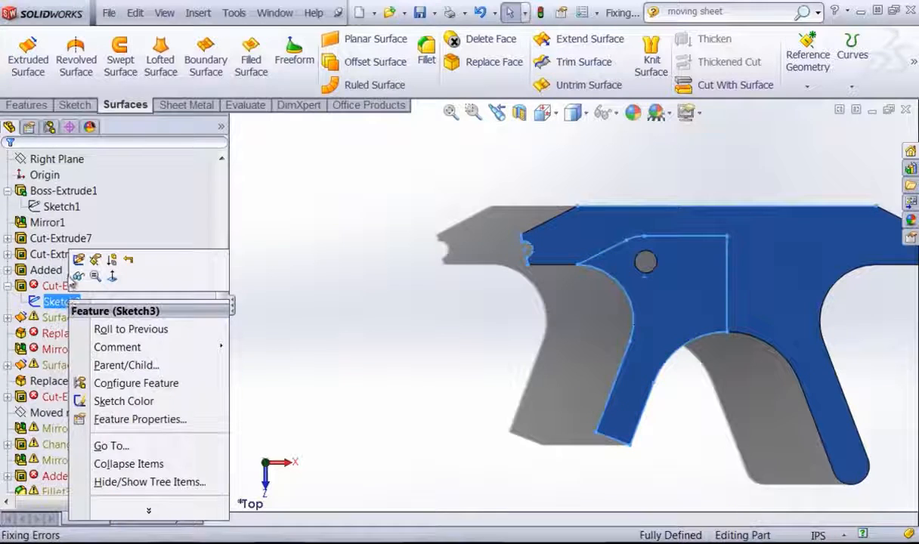
pyautogui.click(79, 259)
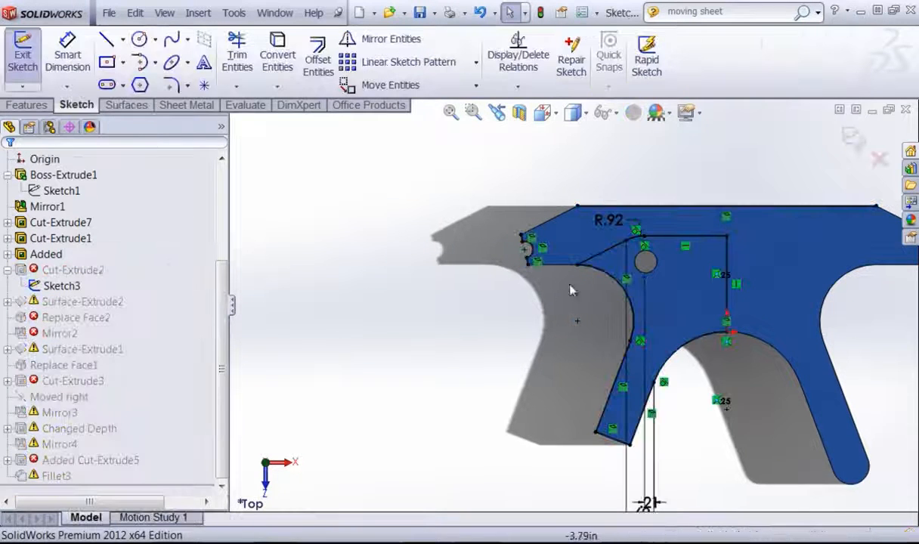
pyautogui.scroll(-3, 597, 320)
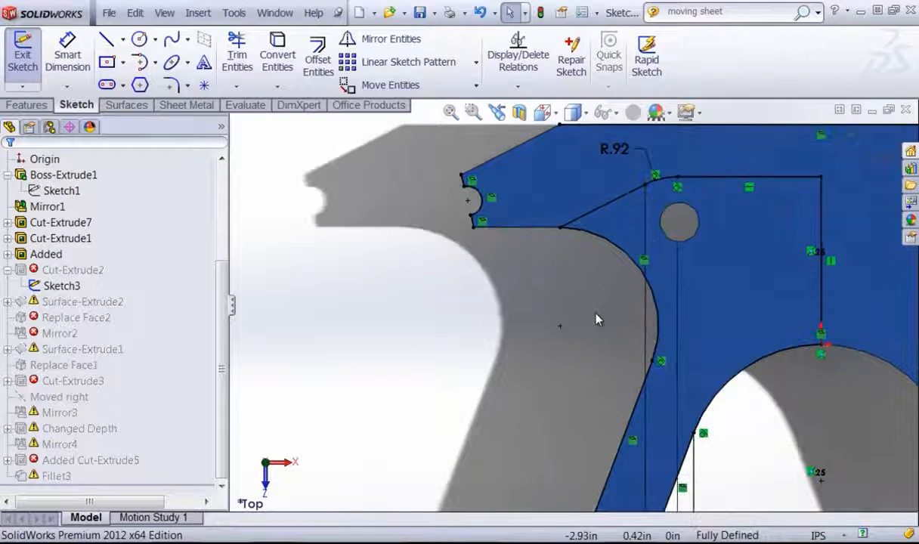
pyautogui.scroll(2, 598, 320)
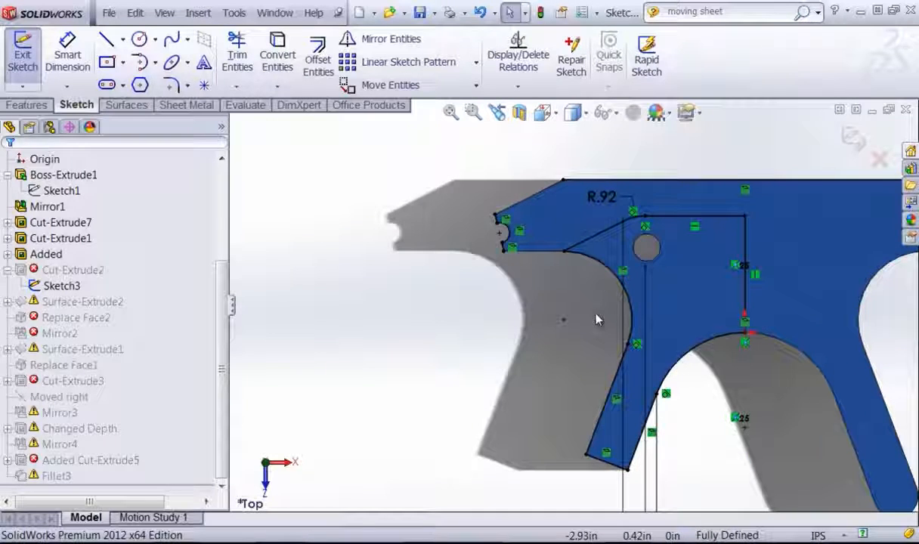
pyautogui.scroll(2, 597, 320)
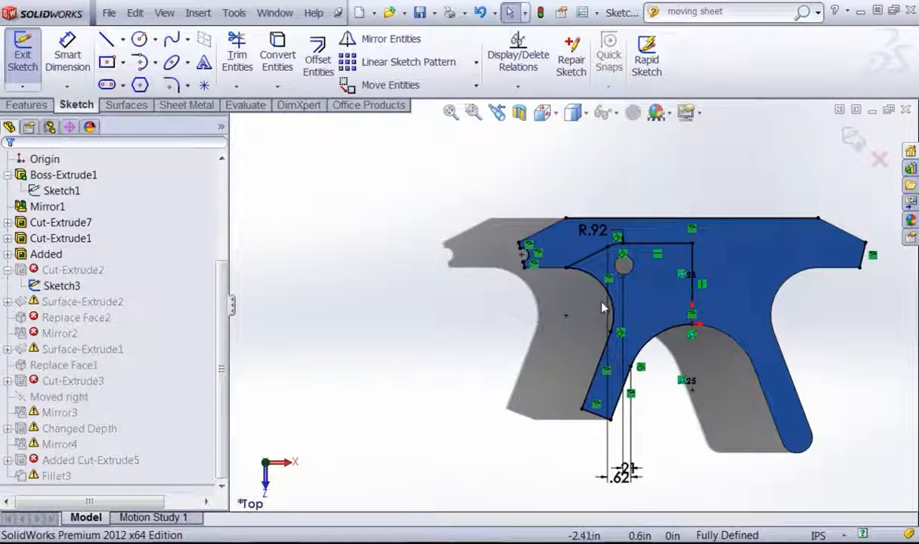
pyautogui.scroll(-2, 603, 309)
pyautogui.scroll(-2, 603, 309)
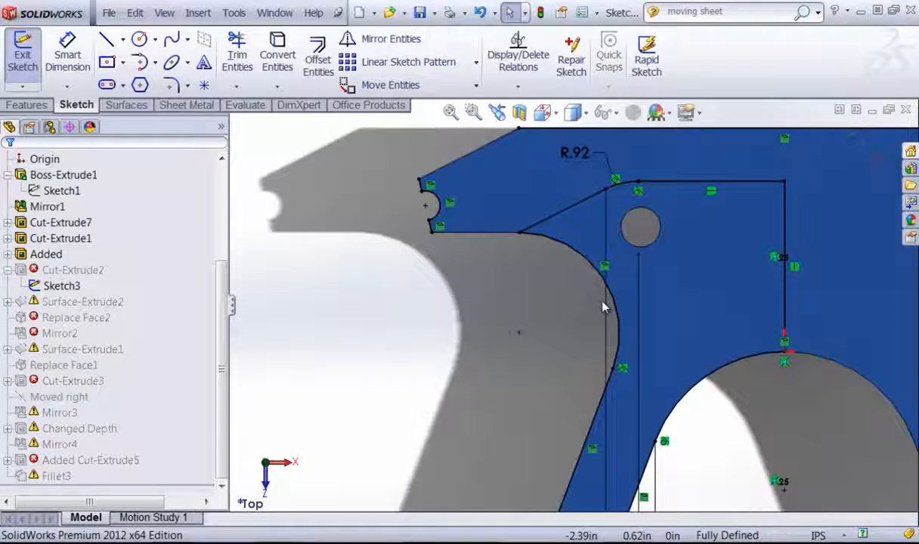
pyautogui.scroll(1, 603, 308)
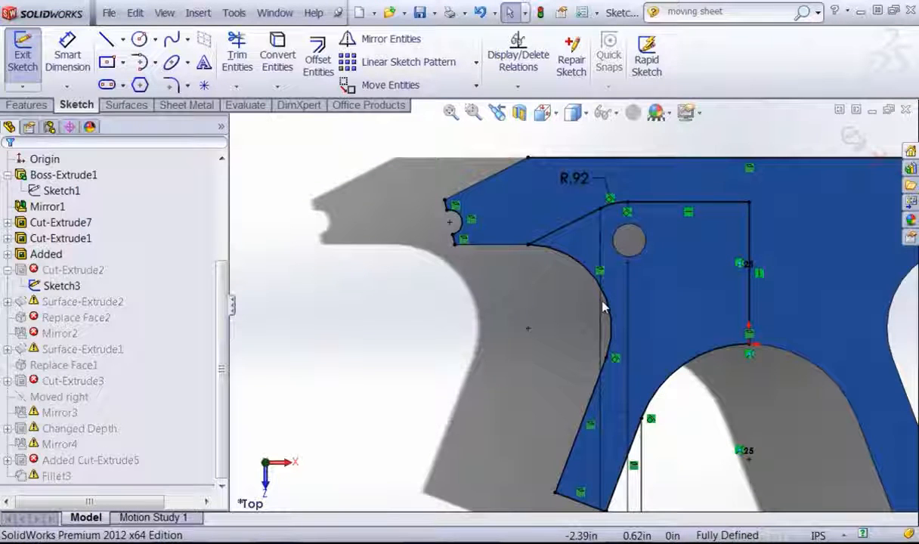
pyautogui.scroll(3, 603, 309)
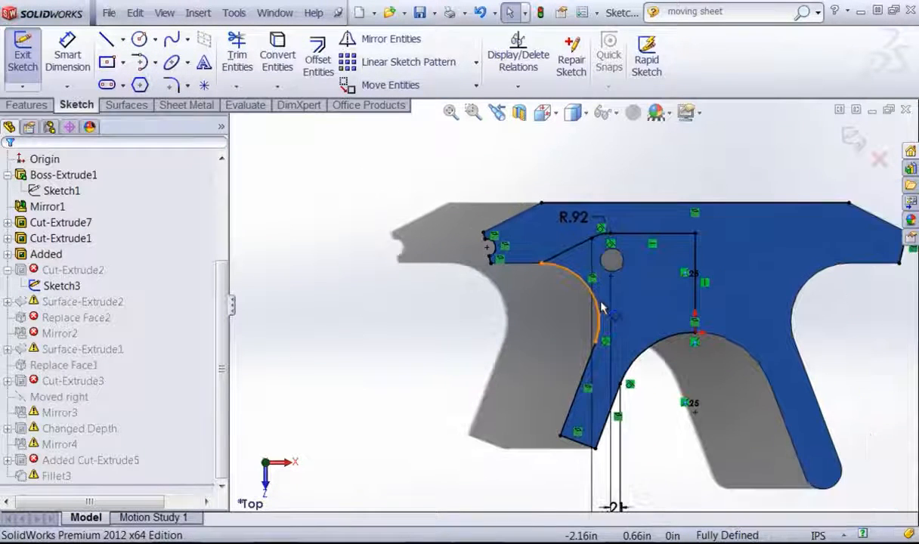
pyautogui.click(854, 141)
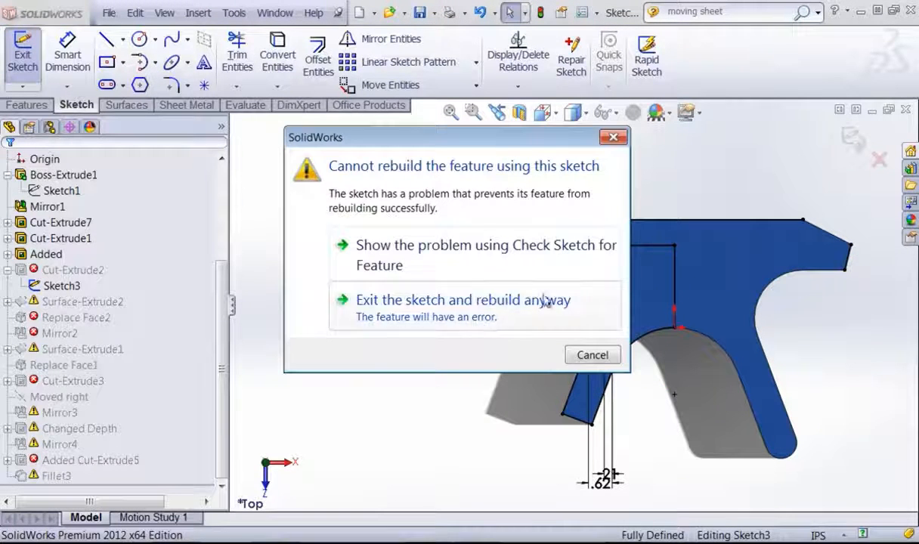
pyautogui.click(436, 320)
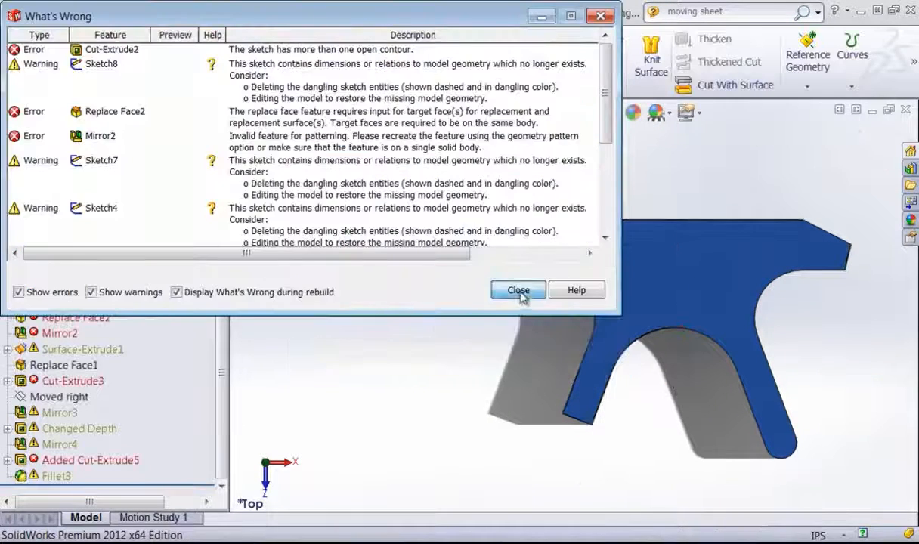
pyautogui.click(518, 290)
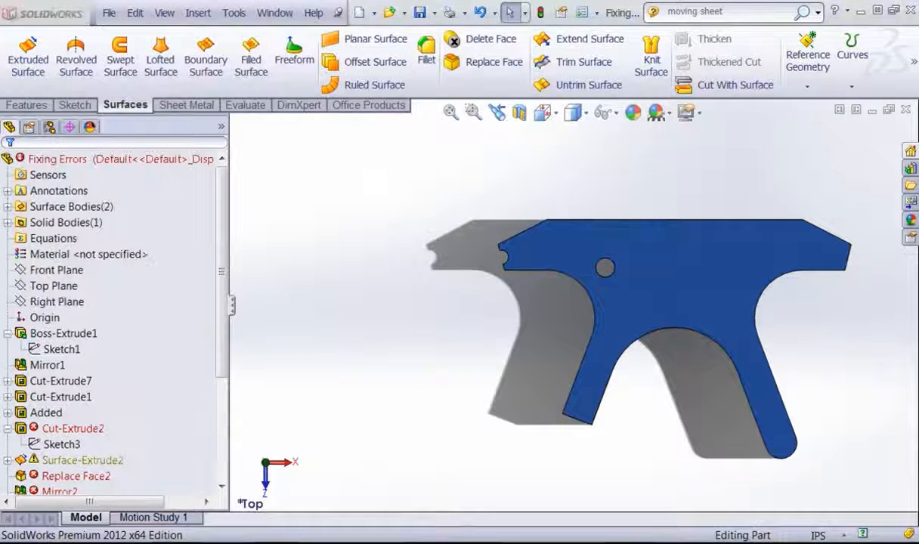
# Step: Edit Sketch3 of Cut-Extrude2 and delete the converted outline entities around the notched end of the part
pyautogui.click(64, 429)
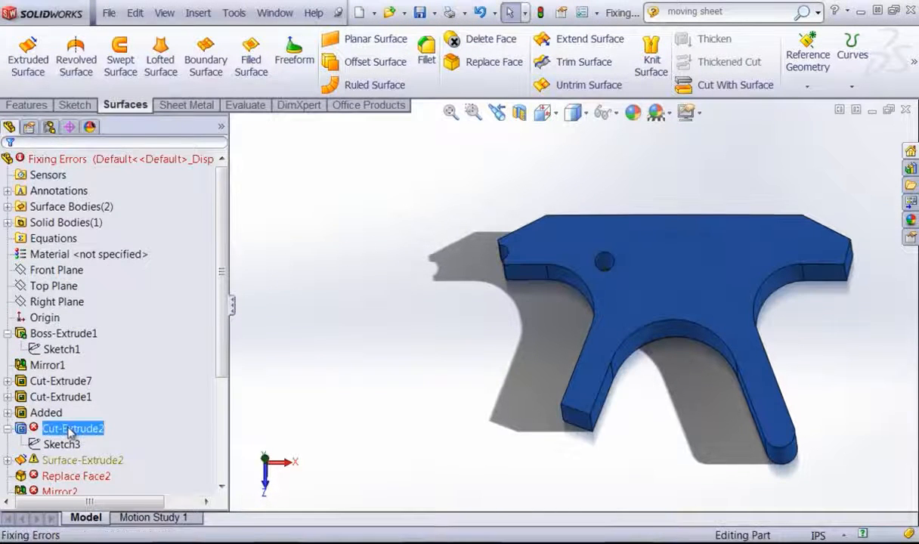
pyautogui.rightClick(66, 429)
pyautogui.click(95, 225)
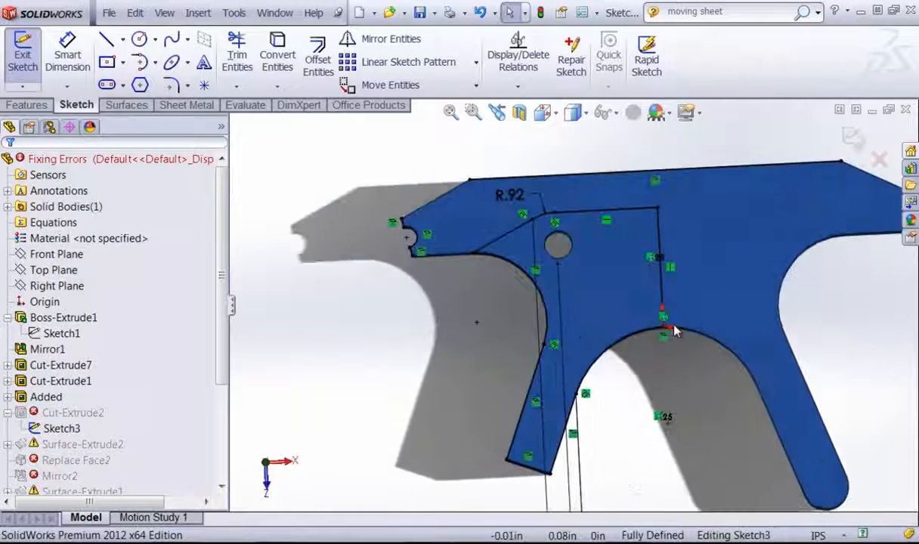
pyautogui.moveTo(386, 269); pyautogui.dragTo(464, 171)
pyautogui.press('Delete')
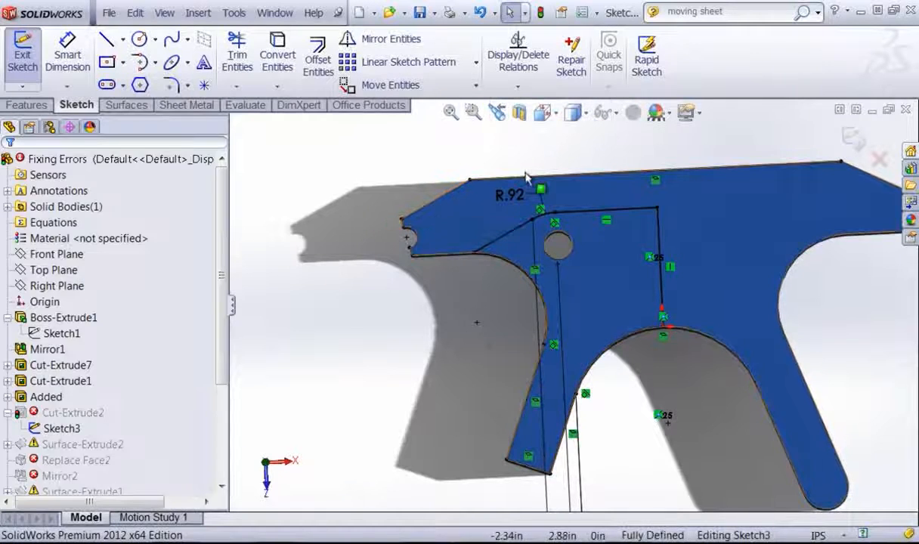
# Step: Delete Sketch3's long line along the upper edge and the short line on the plain end edge
pyautogui.click(518, 178)
pyautogui.press('Delete')
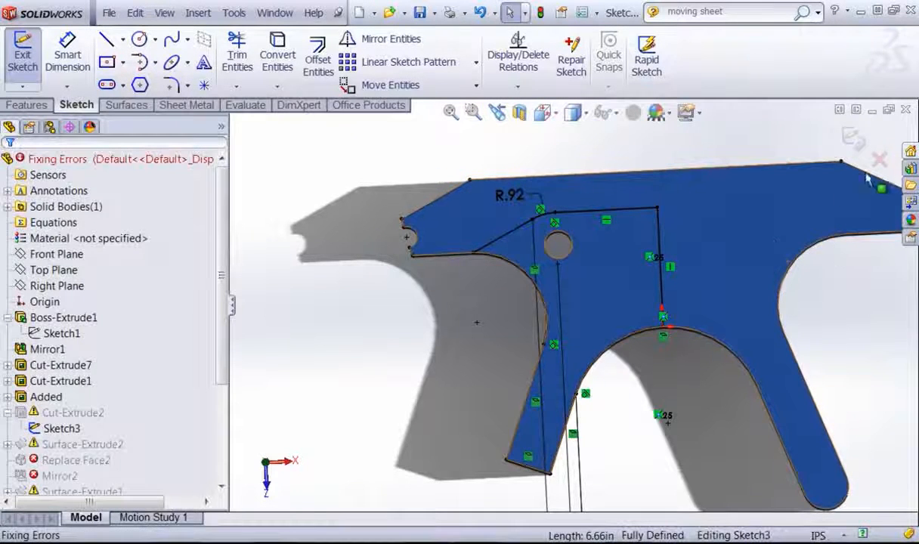
pyautogui.press('z')
pyautogui.click(809, 246)
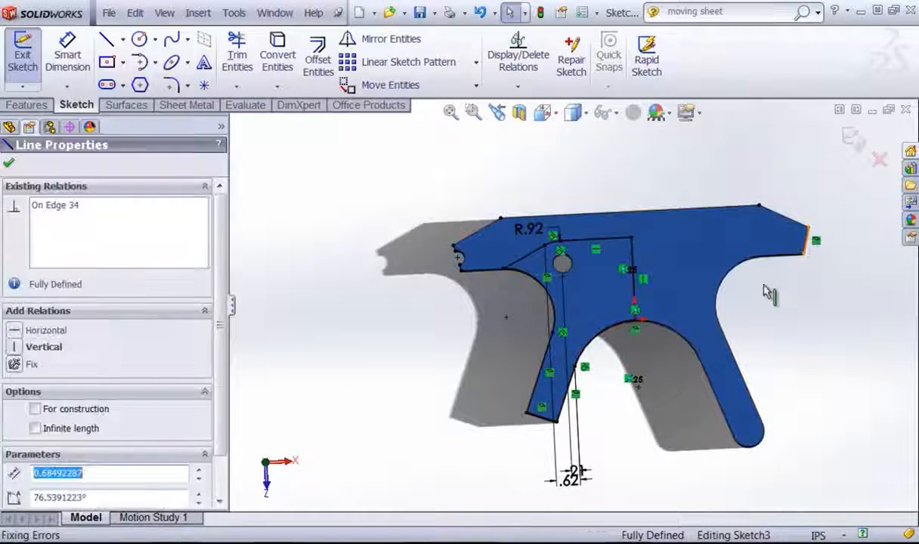
pyautogui.press('Delete')
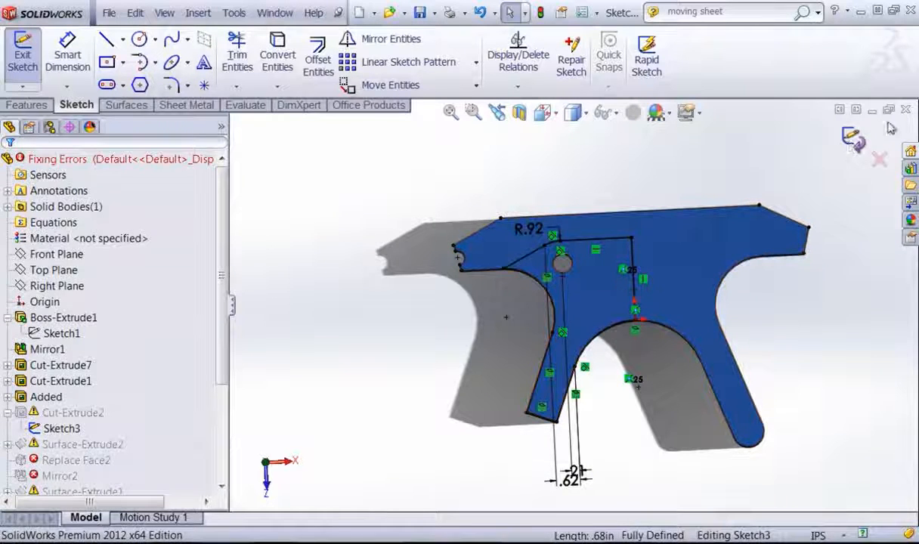
# Step: Exit Sketch3, continue past the Mirror2 rebuild error, dismiss the What's Wrong report and collapse Cut-Extrude2
pyautogui.click(852, 136)
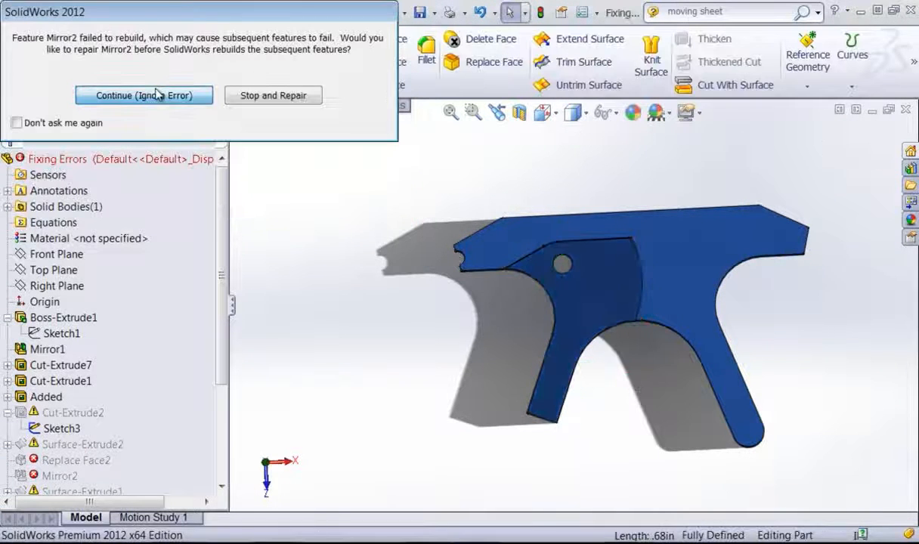
pyautogui.click(144, 95)
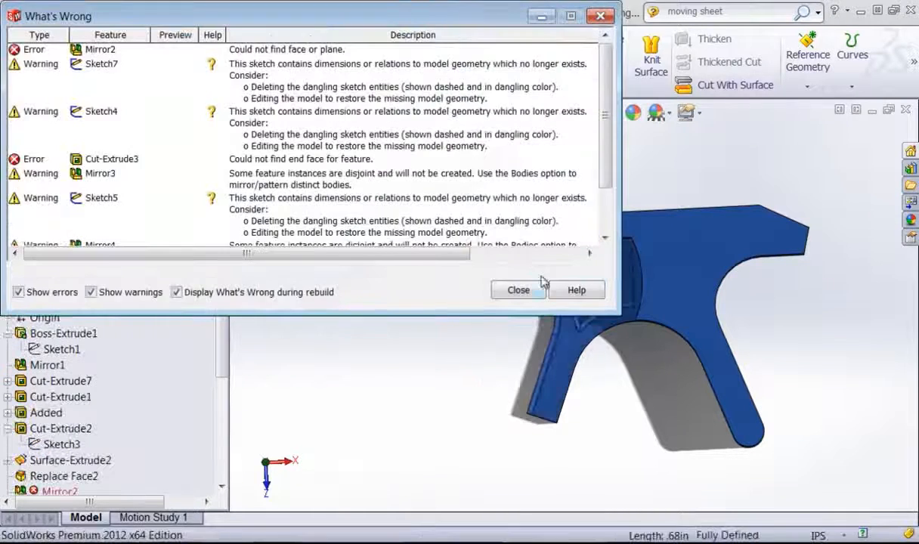
pyautogui.click(517, 290)
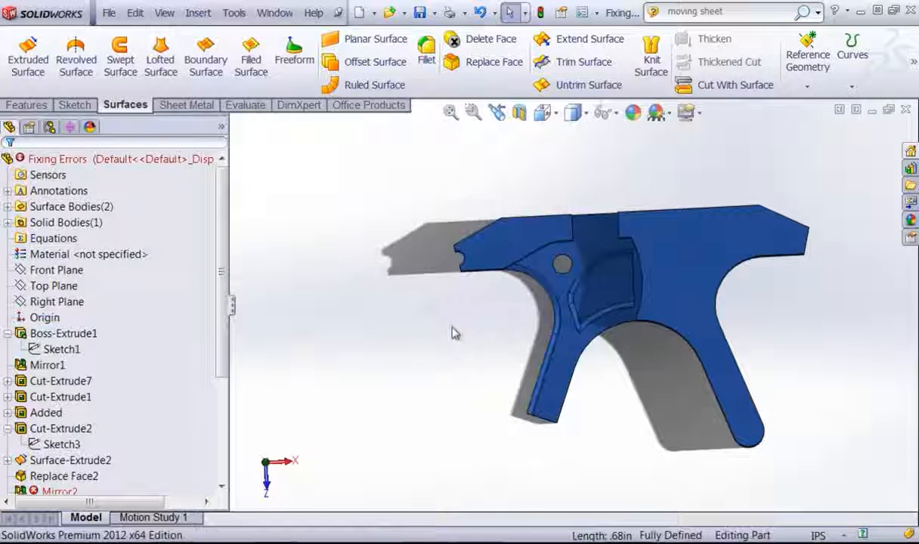
pyautogui.click(7, 429)
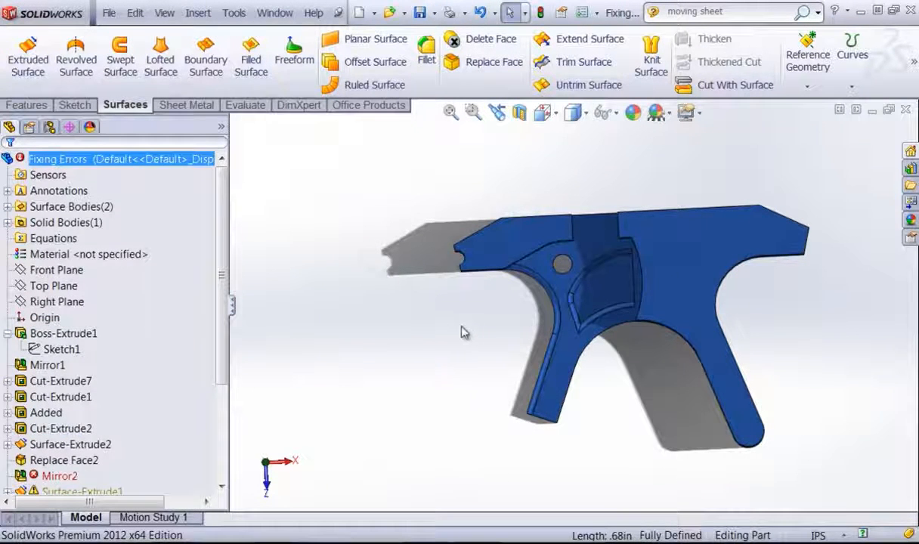
# Step: Examine the pocket and highlight Cut-Extrude1, Added, Cut-Extrude2 and Replace Face2 to see which geometry each one controls
pyautogui.moveTo(464, 333); pyautogui.dragTo(383, 341, button='middle')
pyautogui.scroll(-2, 217, 334)
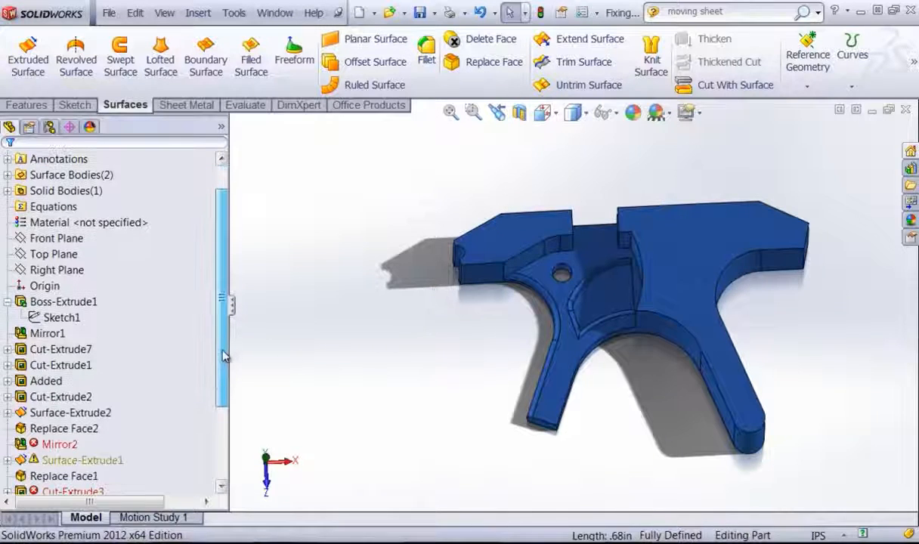
pyautogui.moveTo(626, 345); pyautogui.dragTo(641, 359, button='middle')
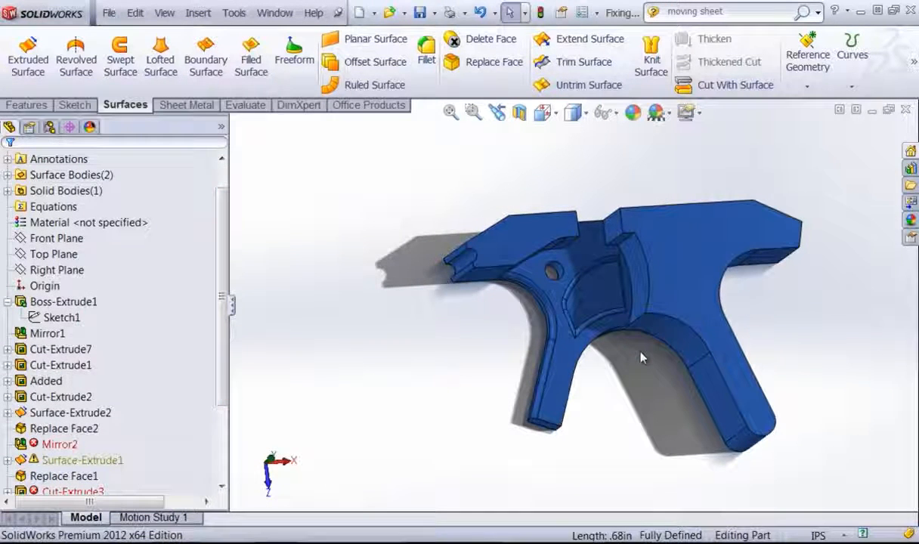
pyautogui.click(61, 365)
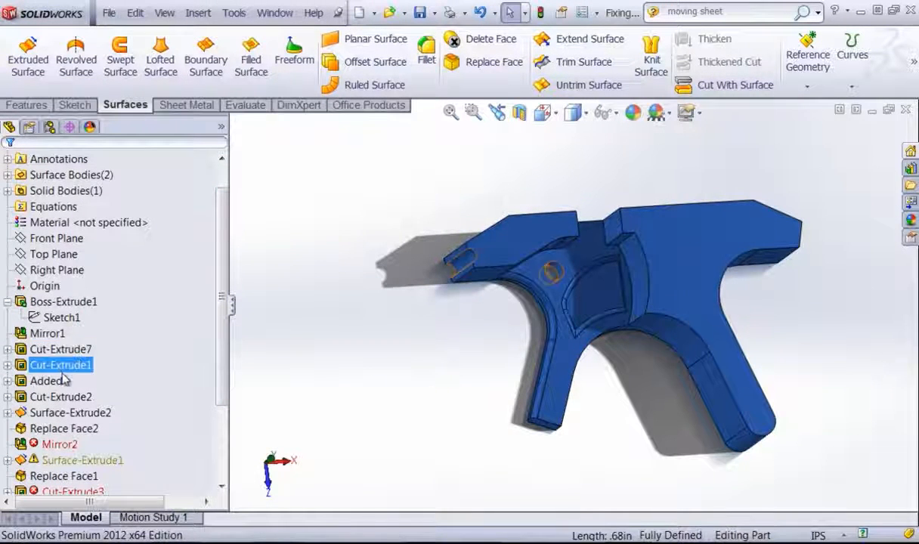
pyautogui.click(64, 381)
pyautogui.click(61, 397)
pyautogui.click(47, 381)
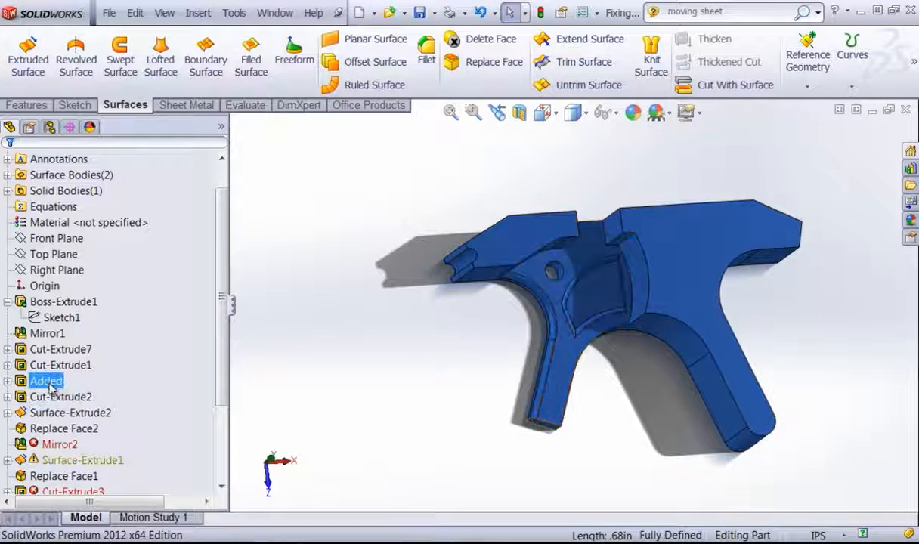
pyautogui.click(46, 461)
pyautogui.click(45, 445)
pyautogui.click(30, 429)
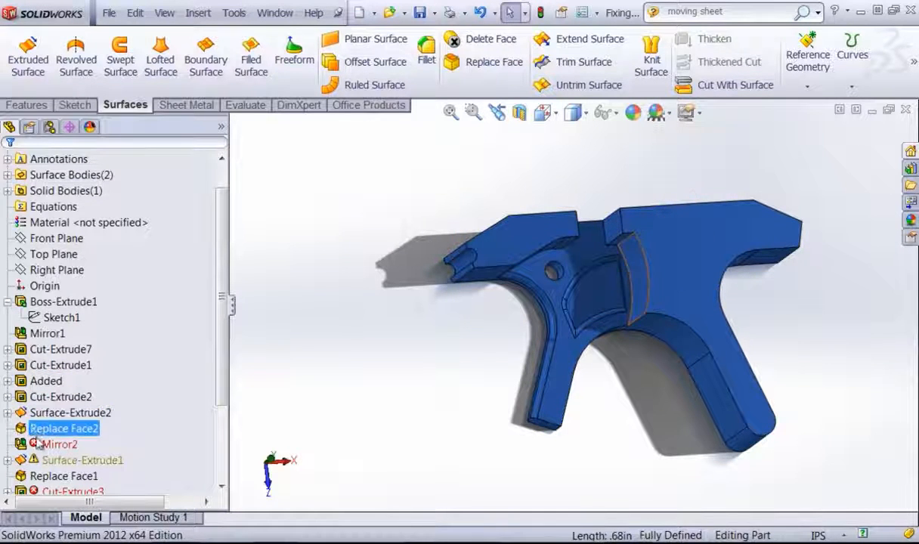
# Step: Edit Mirror2 and set the Right Plane as its mirror plane
pyautogui.click(52, 445)
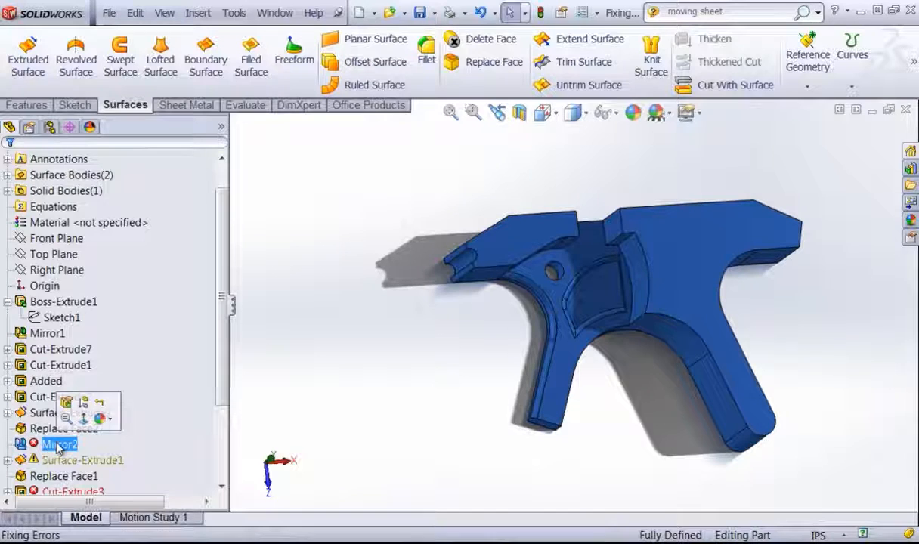
pyautogui.click(67, 403)
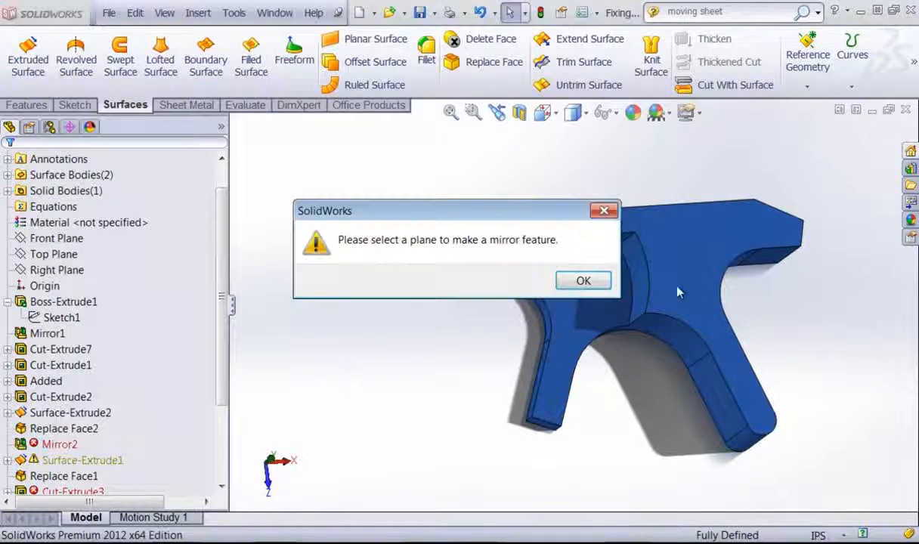
pyautogui.click(598, 279)
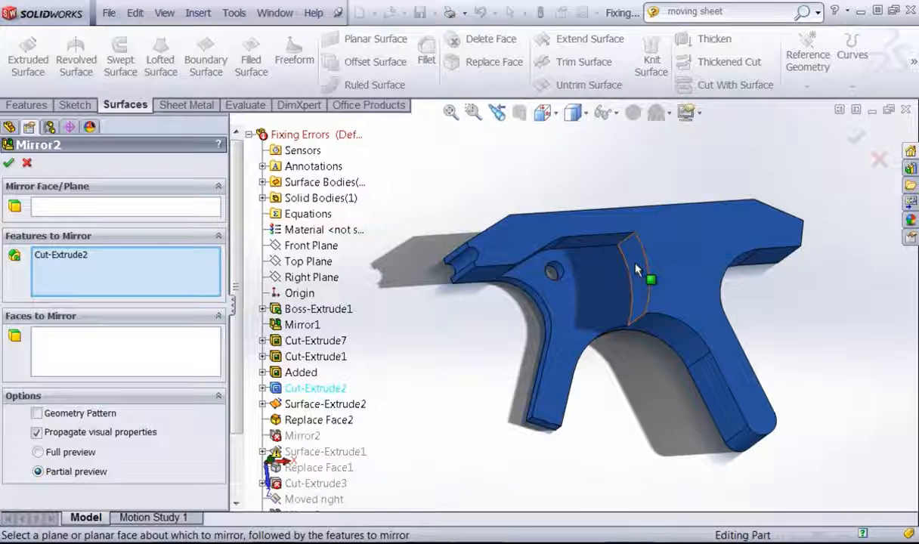
pyautogui.click(96, 207)
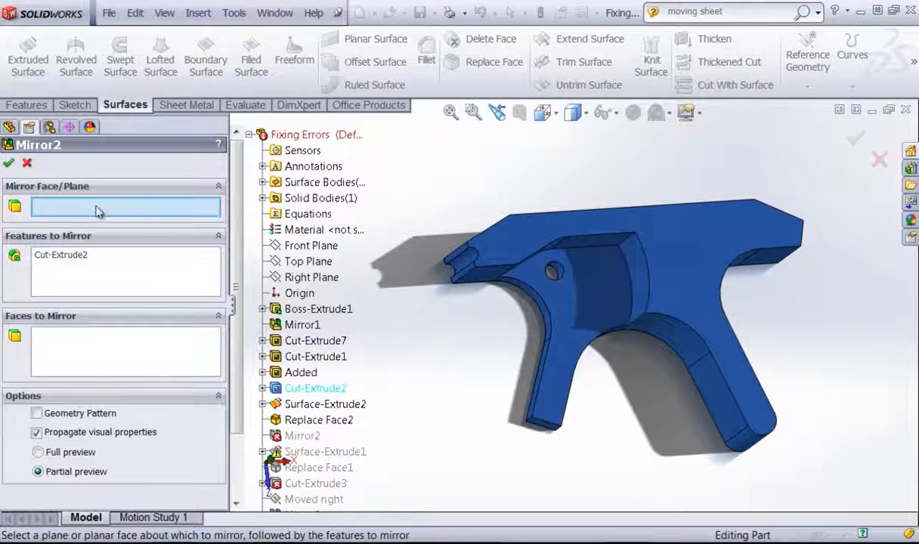
pyautogui.click(307, 274)
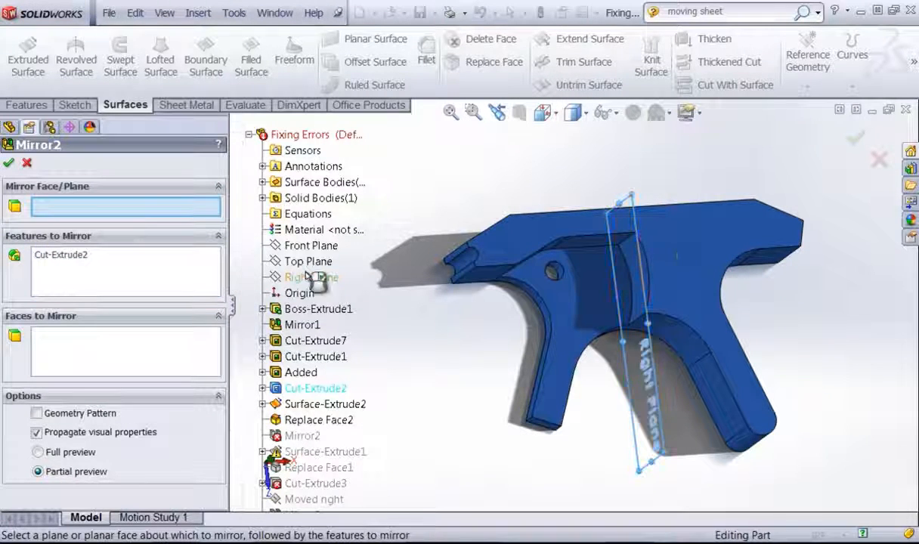
pyautogui.click(8, 164)
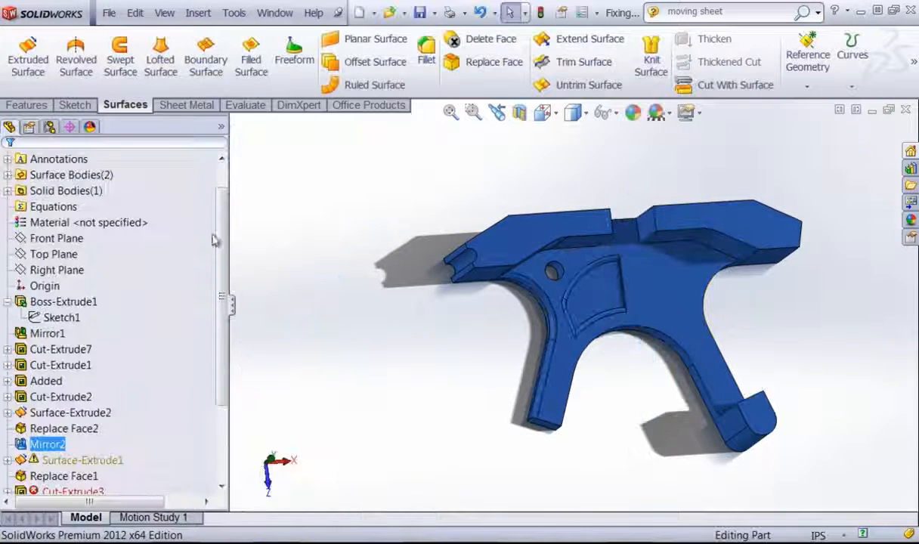
# Step: Expand Surface-Extrude1 and open its Sketch7 for editing
pyautogui.moveTo(382, 329); pyautogui.dragTo(362, 304, button='middle')
pyautogui.scroll(-1, 221, 327)
pyautogui.scroll(-2, 232, 345)
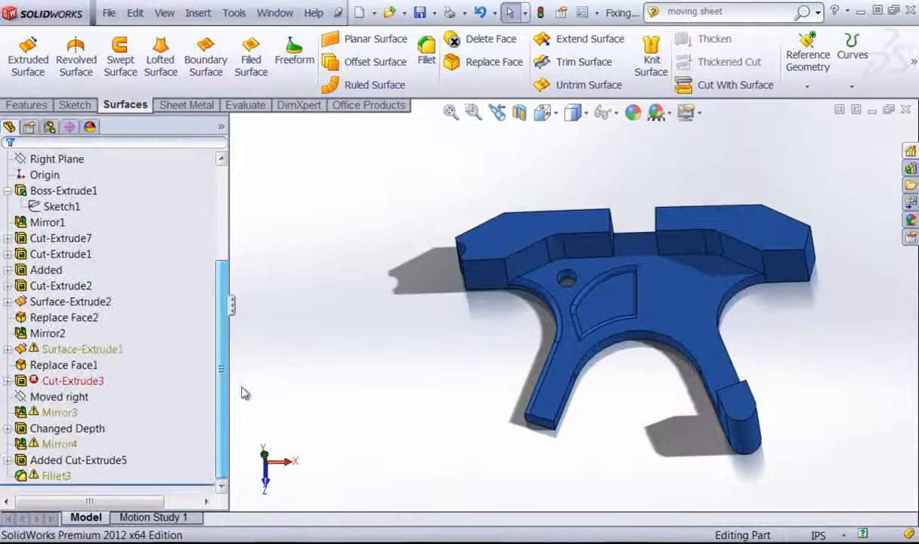
pyautogui.moveTo(277, 353); pyautogui.dragTo(326, 330, button='middle')
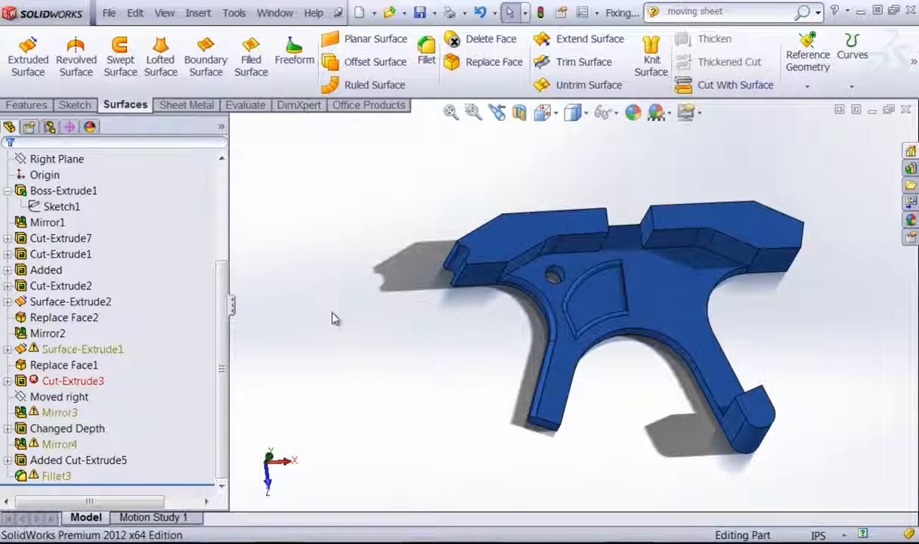
pyautogui.click(62, 350)
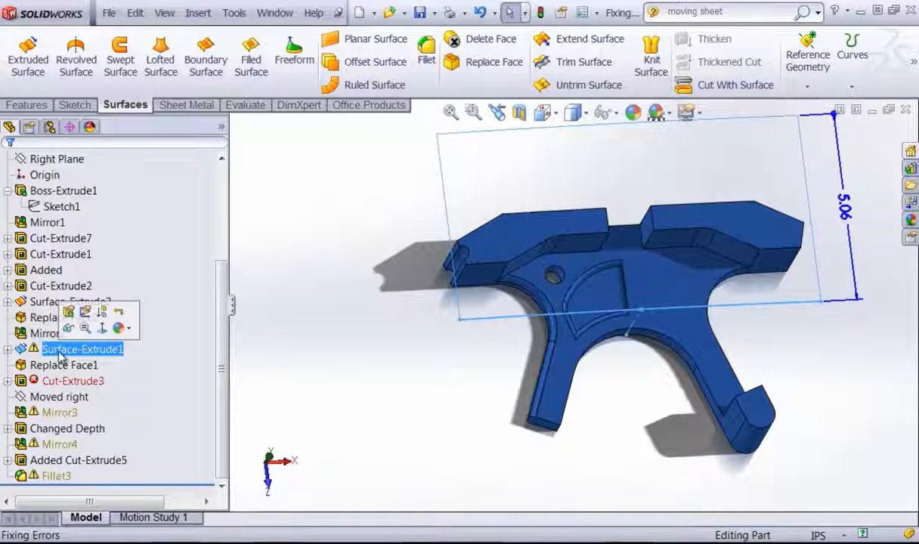
pyautogui.click(7, 350)
pyautogui.click(85, 365)
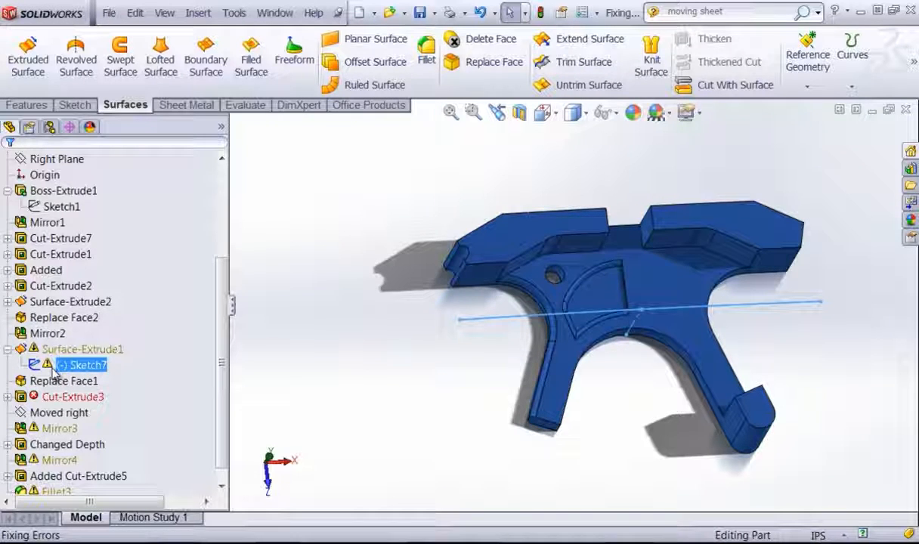
pyautogui.rightClick(97, 356)
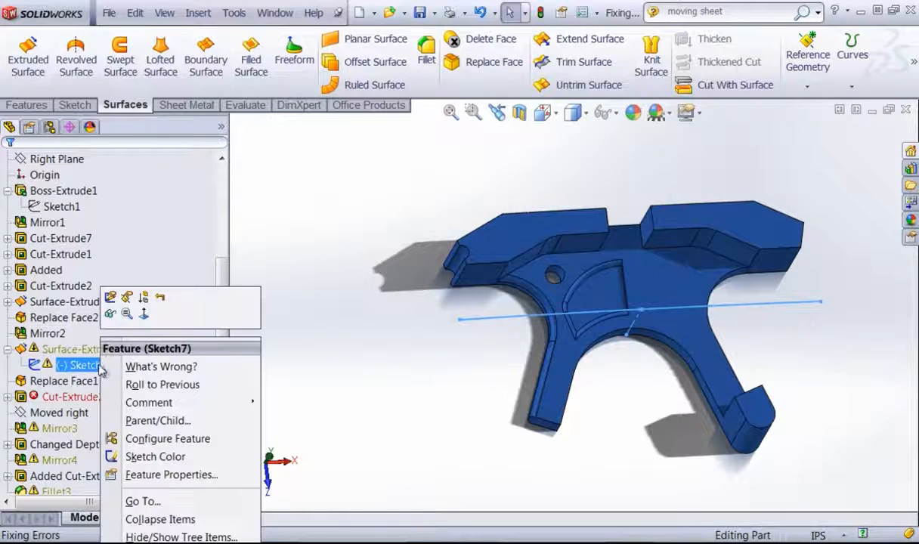
pyautogui.click(111, 297)
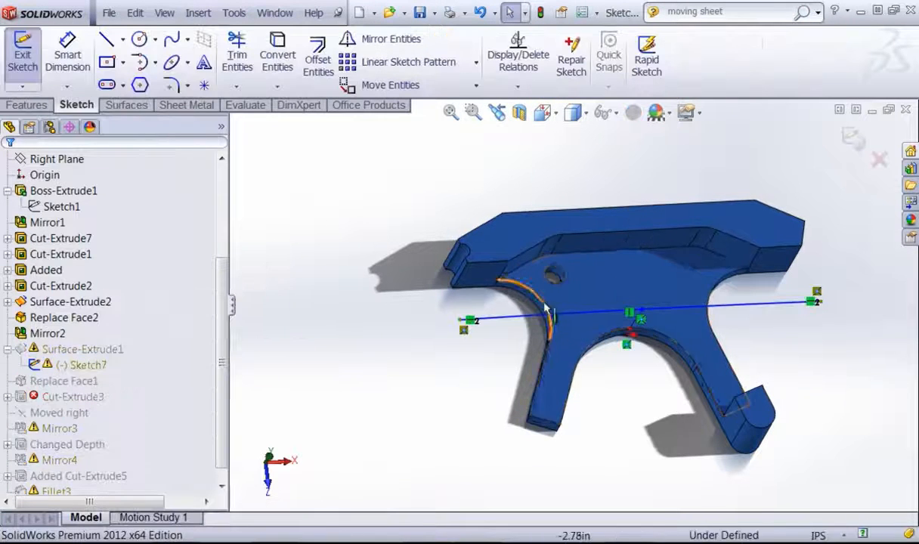
# Step: View Sketch7 from the front and inspect the Coincident relation at the left endpoint of its curve
pyautogui.moveTo(530, 323)
pyautogui.mouseDown(button='middle')
pyautogui.moveTo(528, 349)
pyautogui.moveTo(530, 318)
pyautogui.mouseUp(button='middle')
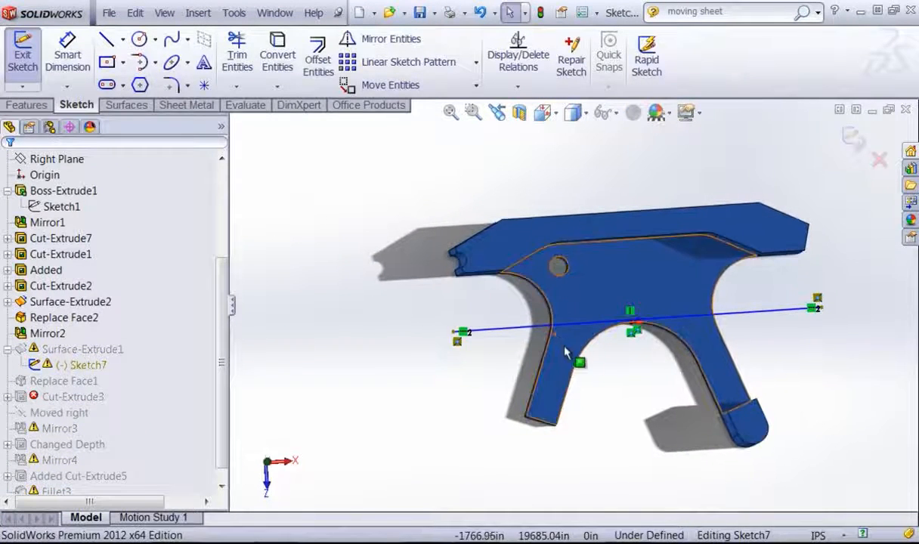
pyautogui.press('space')
pyautogui.click(636, 225)
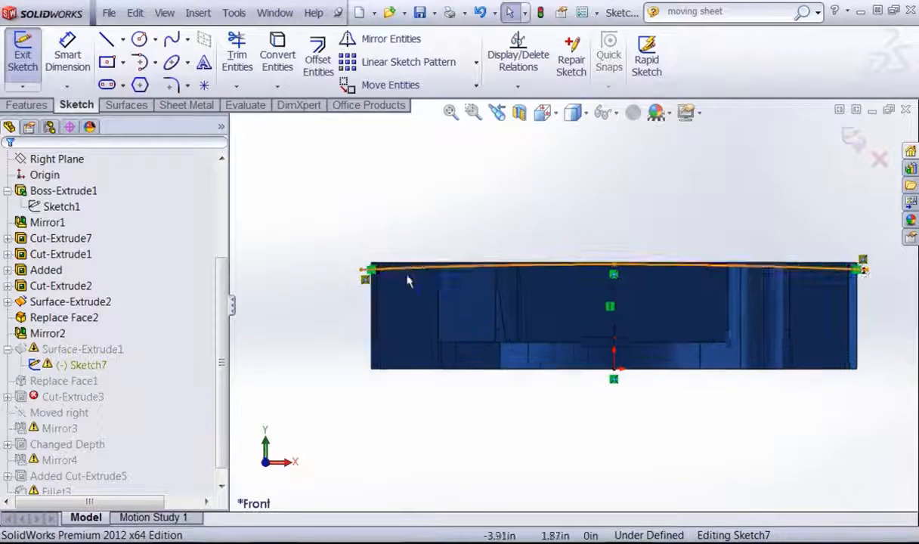
pyautogui.scroll(-3, 406, 282)
pyautogui.scroll(-5, 386, 257)
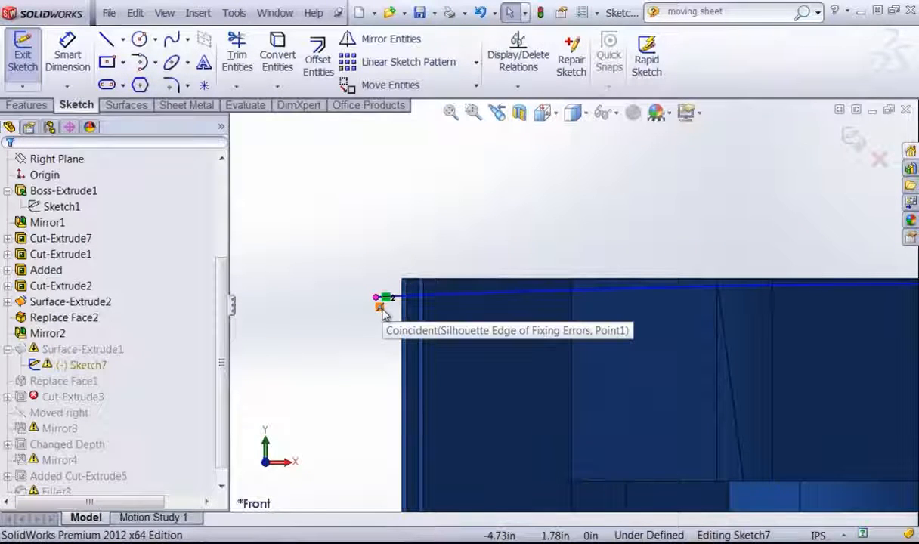
# Step: Delete the dangling Coincident relations at both endpoints of the curve in Sketch7
pyautogui.scroll(9, 385, 344)
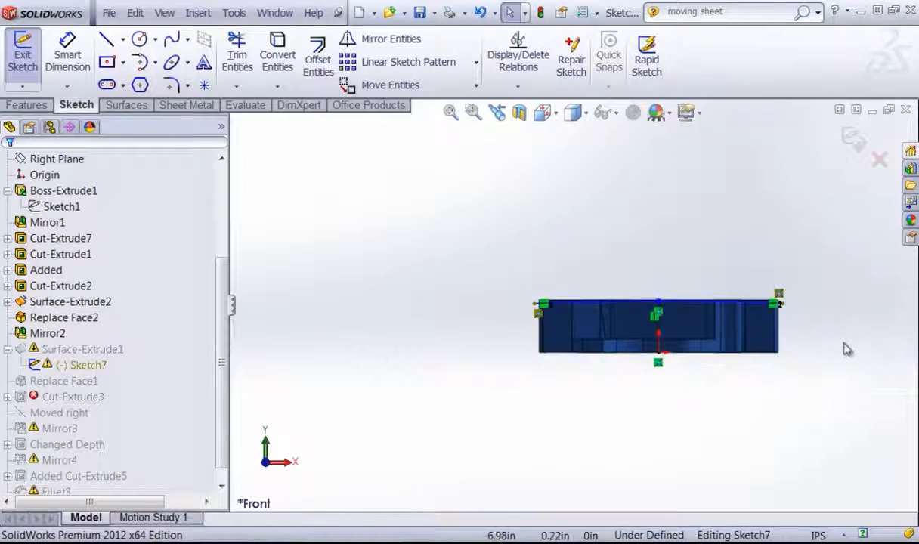
pyautogui.scroll(-4, 718, 316)
pyautogui.scroll(1, 438, 344)
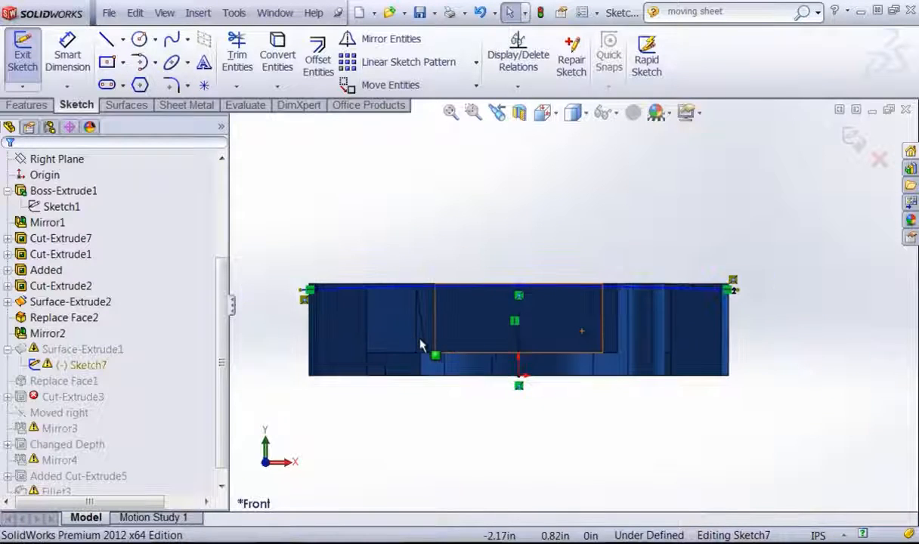
pyautogui.scroll(-2, 378, 299)
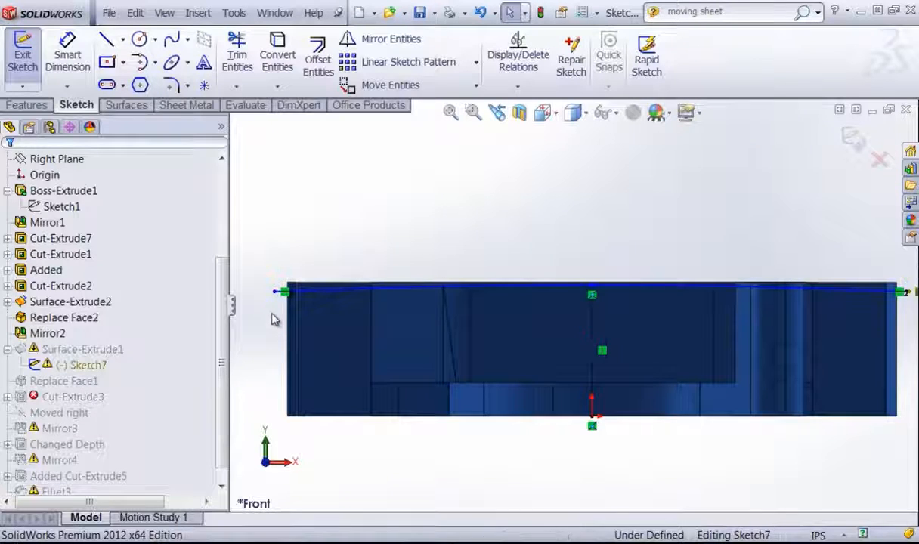
pyautogui.scroll(1, 267, 294)
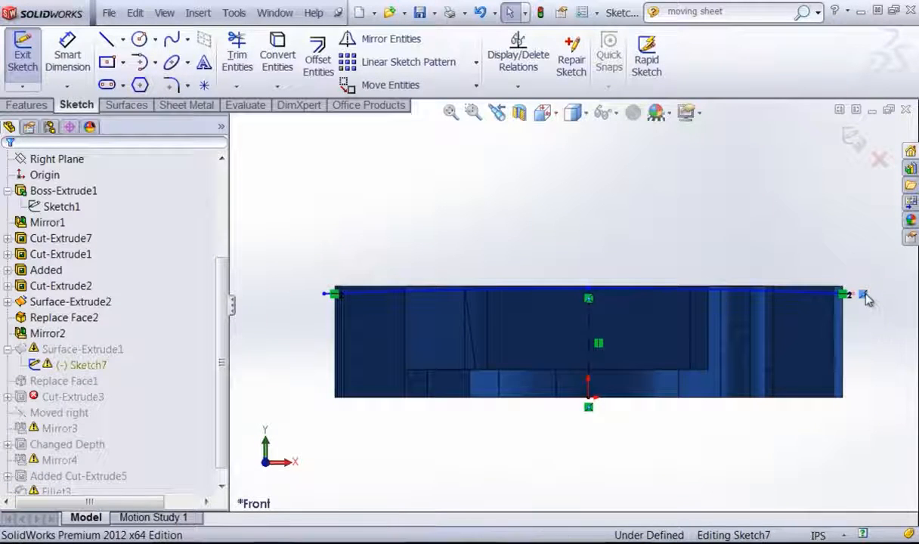
pyautogui.scroll(-3, 356, 303)
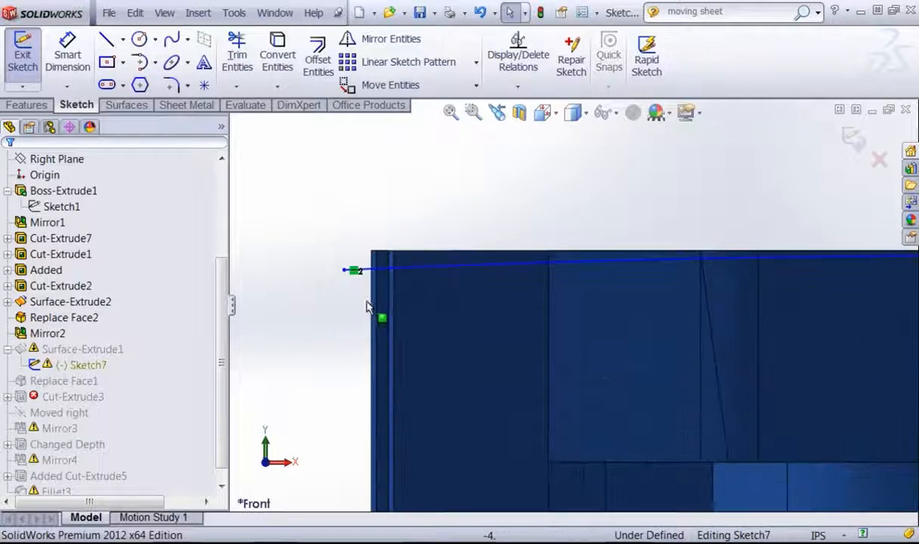
# Step: Attach both endpoints of the curve in Sketch7 to the part's outer side edges, exit the sketch and close the rebuild error report
pyautogui.moveTo(344, 272)
pyautogui.mouseDown()
pyautogui.moveTo(380, 286)
pyautogui.moveTo(370, 278)
pyautogui.mouseUp()
pyautogui.scroll(5, 601, 328)
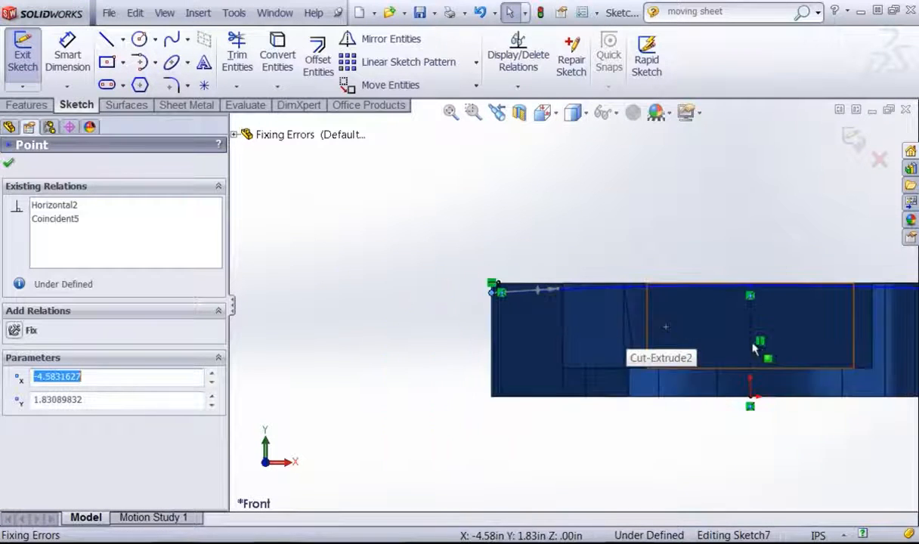
pyautogui.scroll(-5, 794, 318)
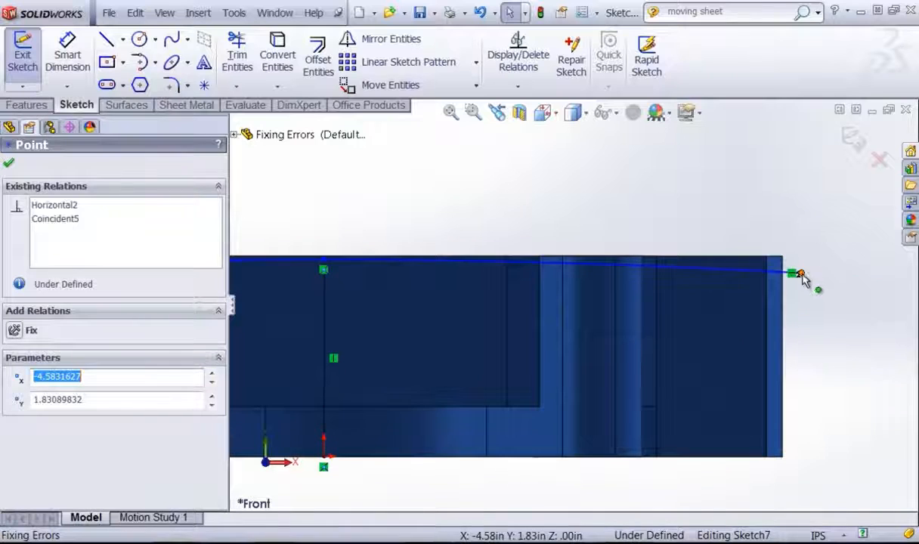
pyautogui.moveTo(803, 280); pyautogui.dragTo(798, 297)
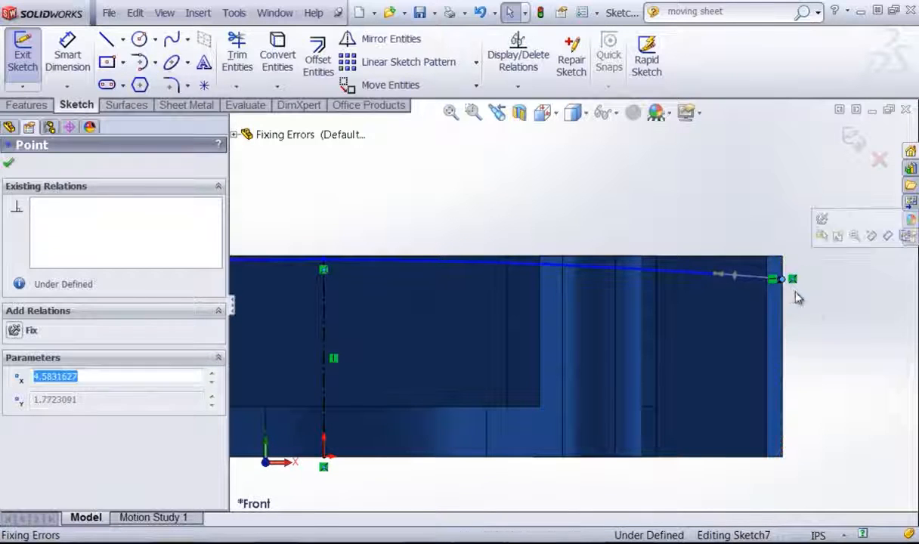
pyautogui.click(820, 317)
pyautogui.press('f')
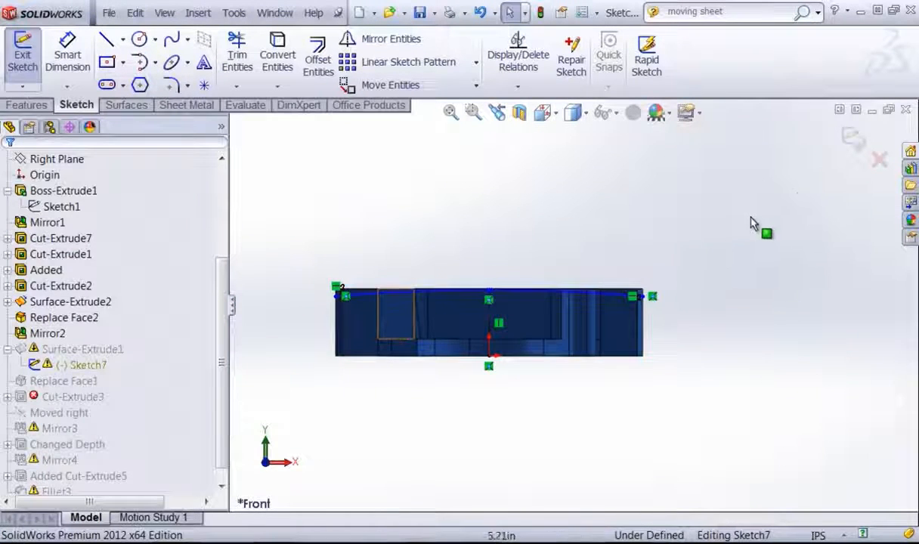
pyautogui.click(858, 140)
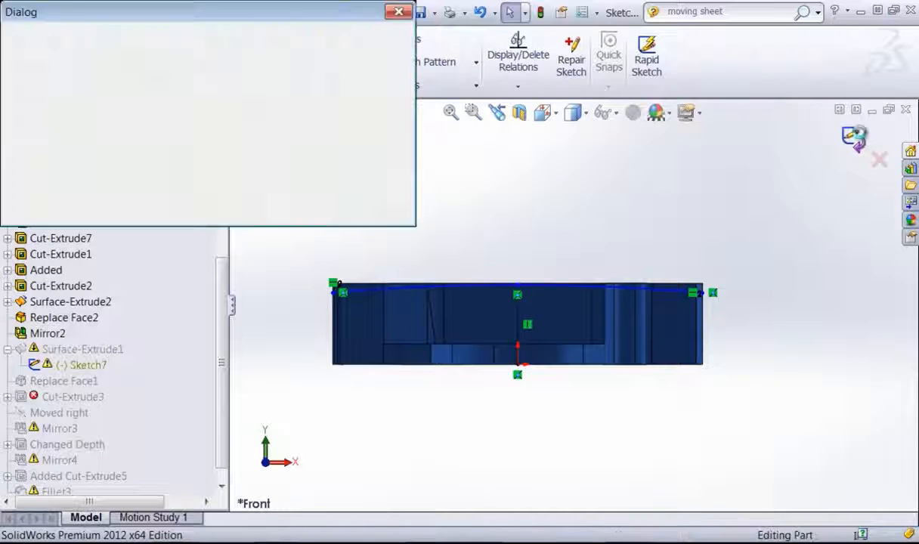
pyautogui.click(168, 108)
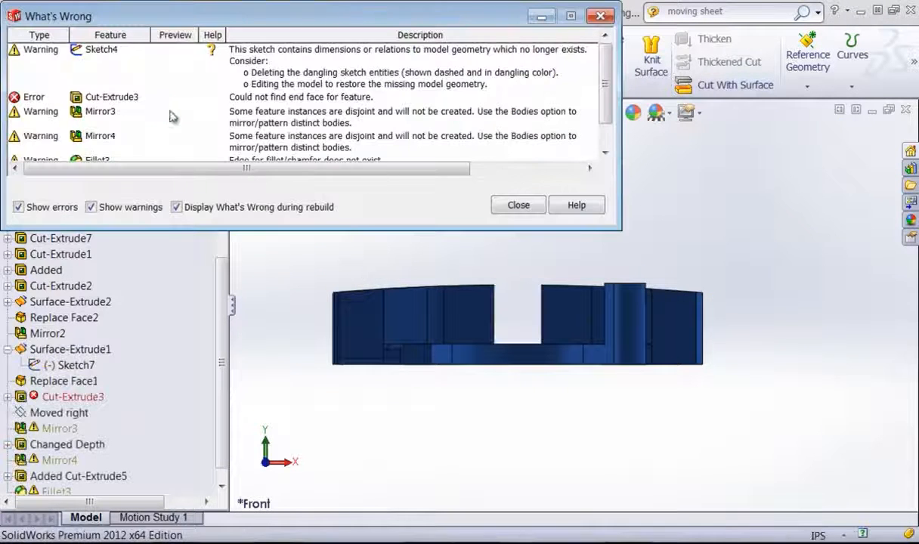
pyautogui.click(518, 204)
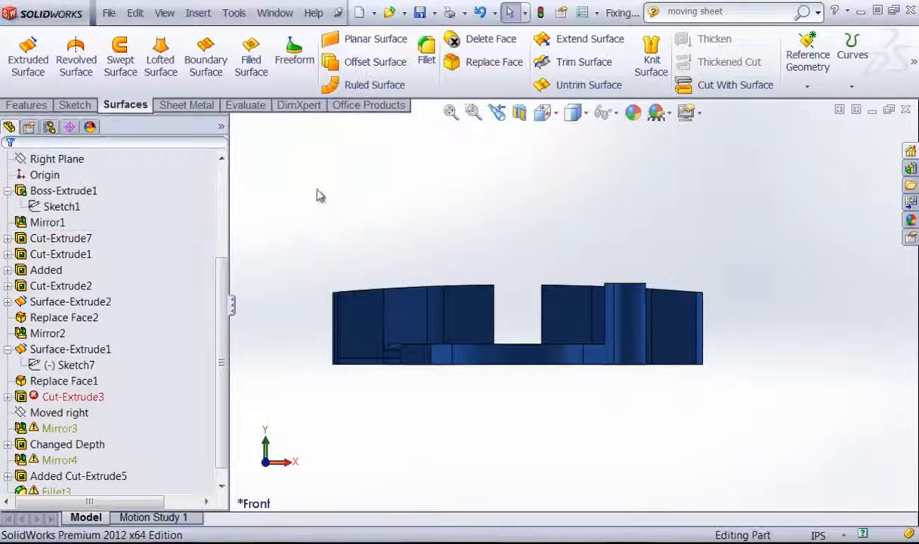
# Step: Expand Cut-Extrude3 and open its Sketch4 for editing
pyautogui.moveTo(317, 195); pyautogui.dragTo(320, 346, button='middle')
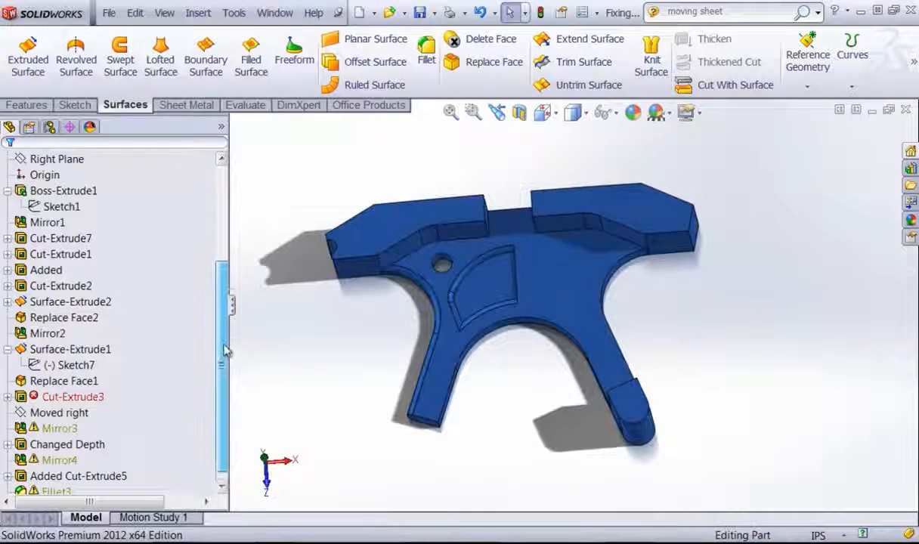
pyautogui.moveTo(225, 350); pyautogui.dragTo(226, 379)
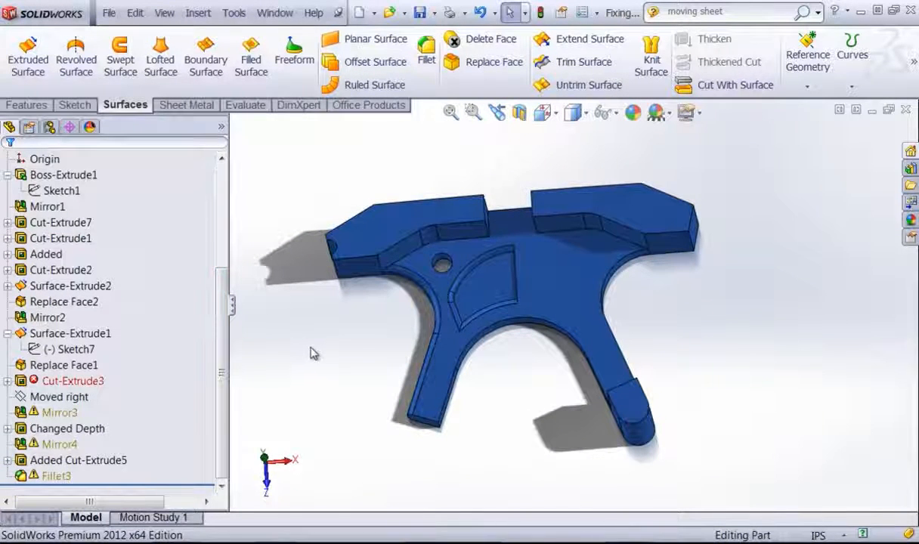
pyautogui.click(62, 382)
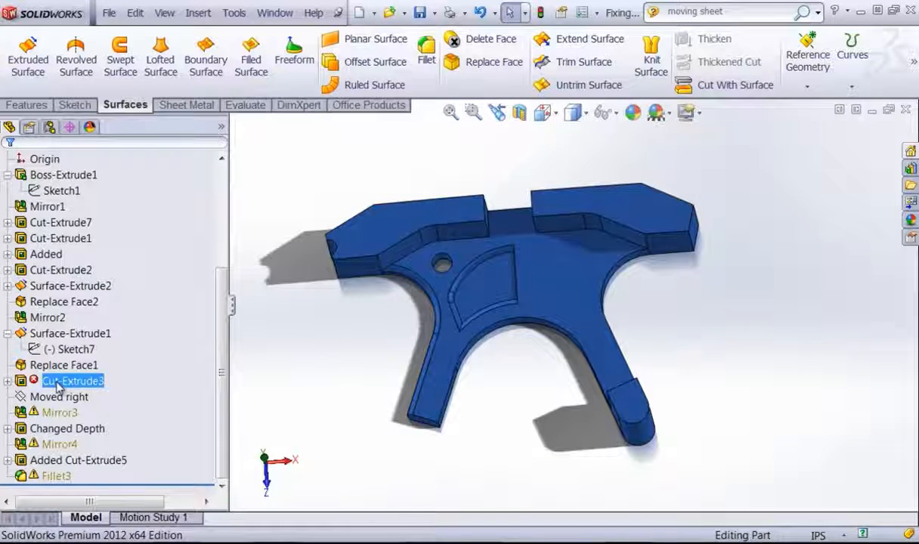
pyautogui.click(7, 381)
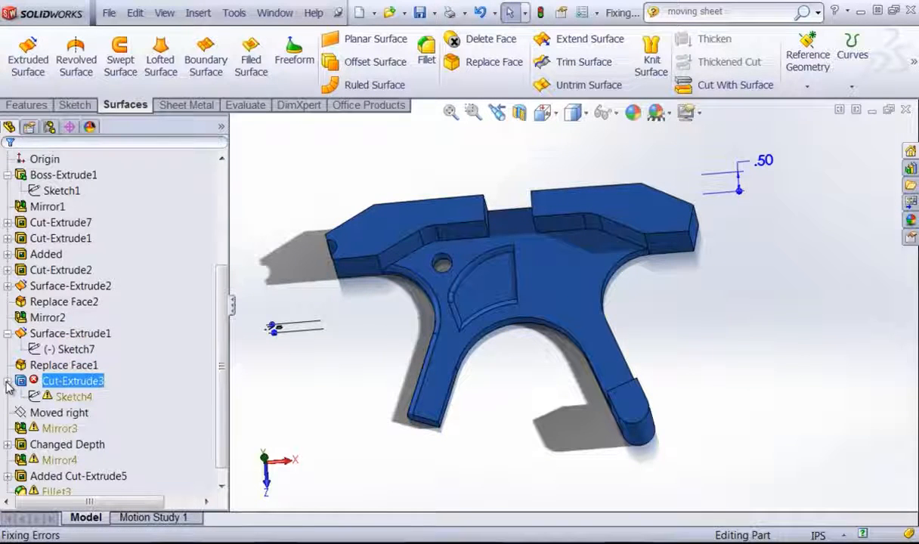
pyautogui.click(71, 398)
pyautogui.rightClick(71, 399)
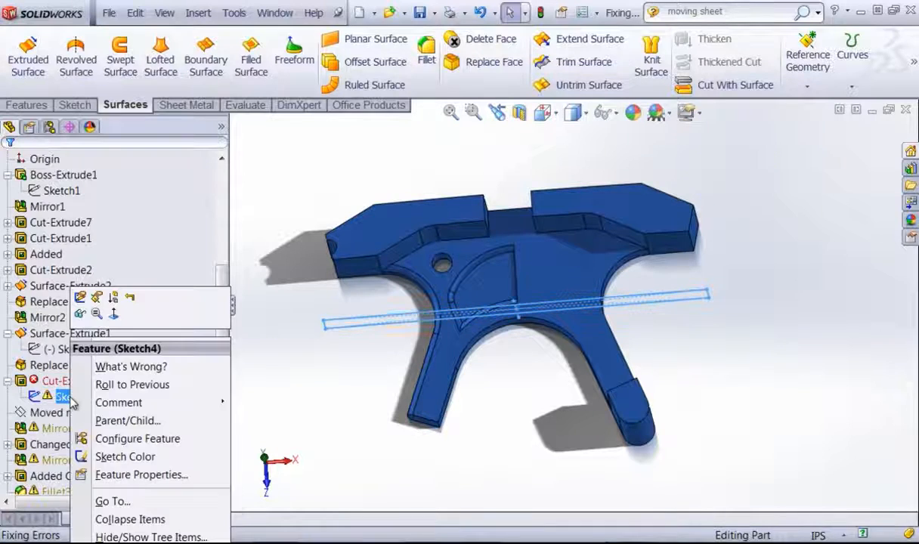
pyautogui.click(80, 297)
# Step: View Sketch4 normal to its plane and delete the dangling relation at the rectangle's lower-right corner
pyautogui.moveTo(392, 365); pyautogui.dragTo(522, 249, button='middle')
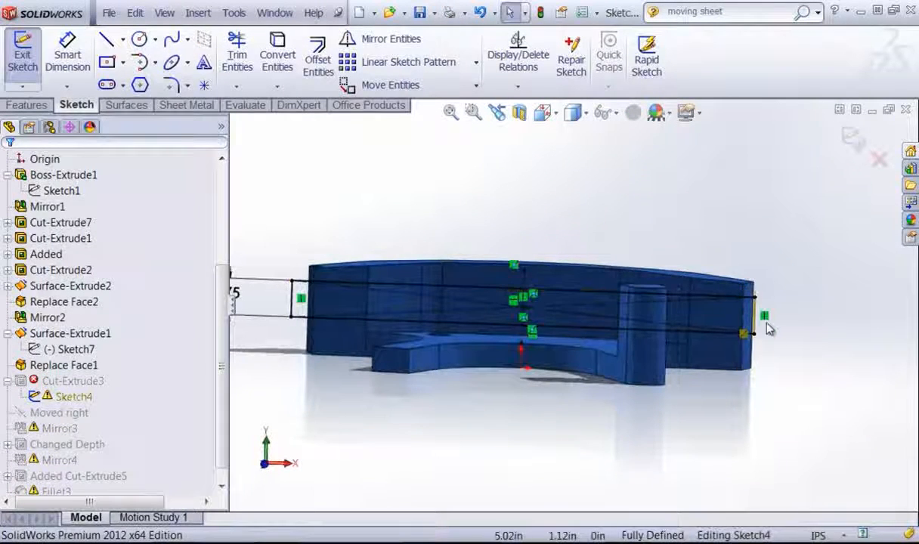
pyautogui.press('space')
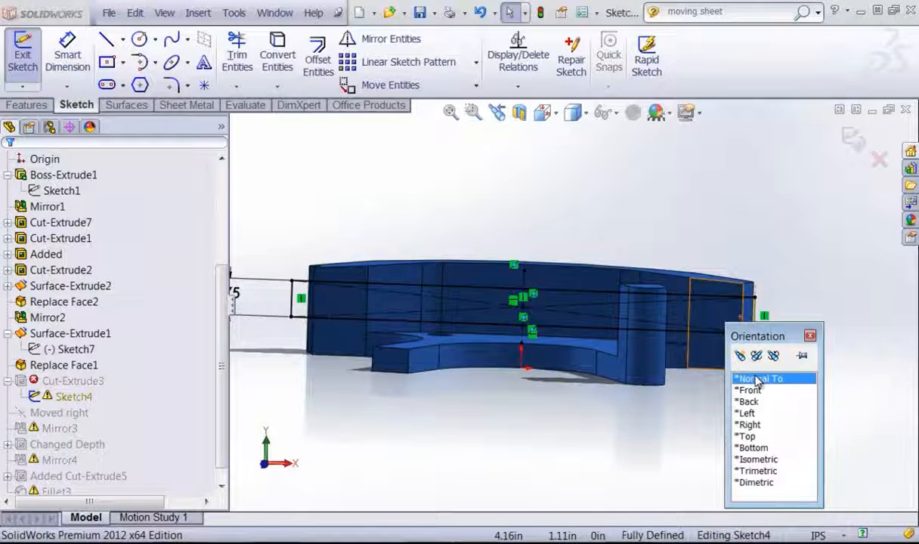
pyautogui.click(760, 378)
pyautogui.scroll(-5, 804, 299)
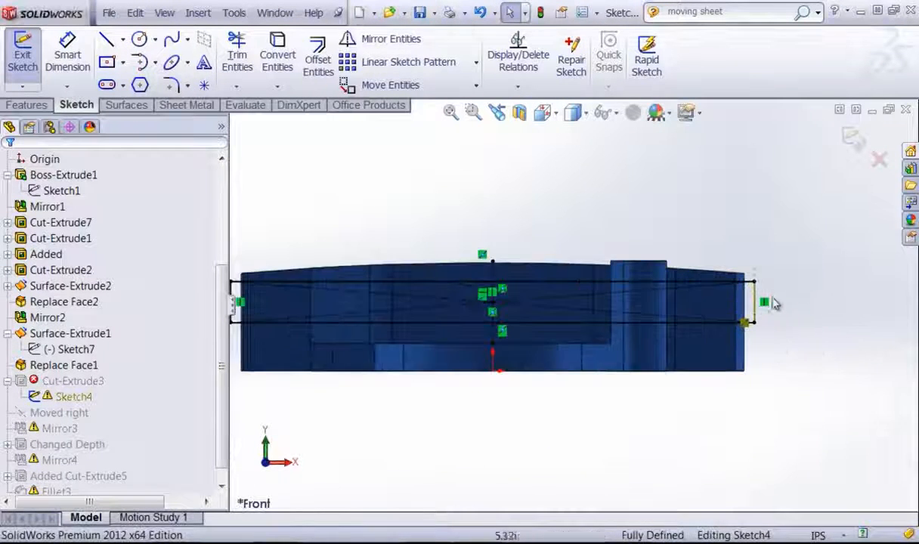
pyautogui.click(721, 333)
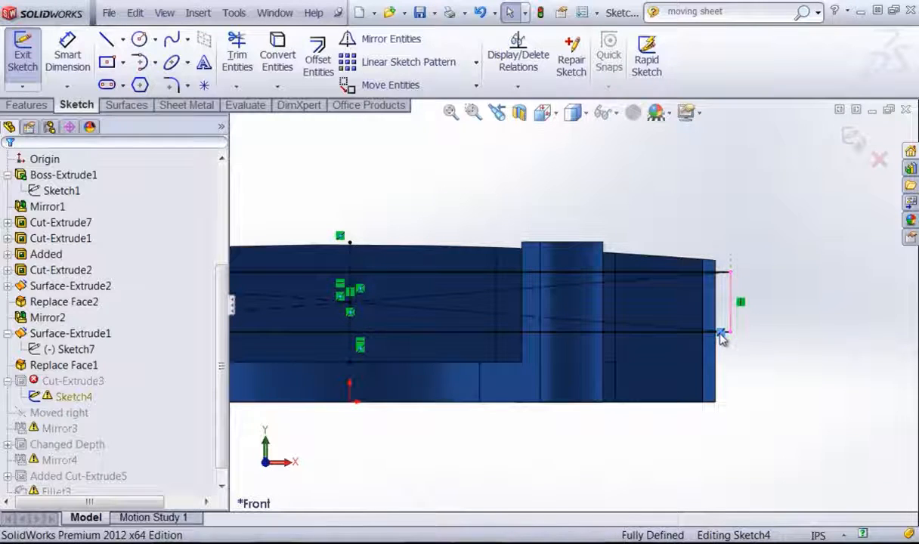
pyautogui.press('Delete')
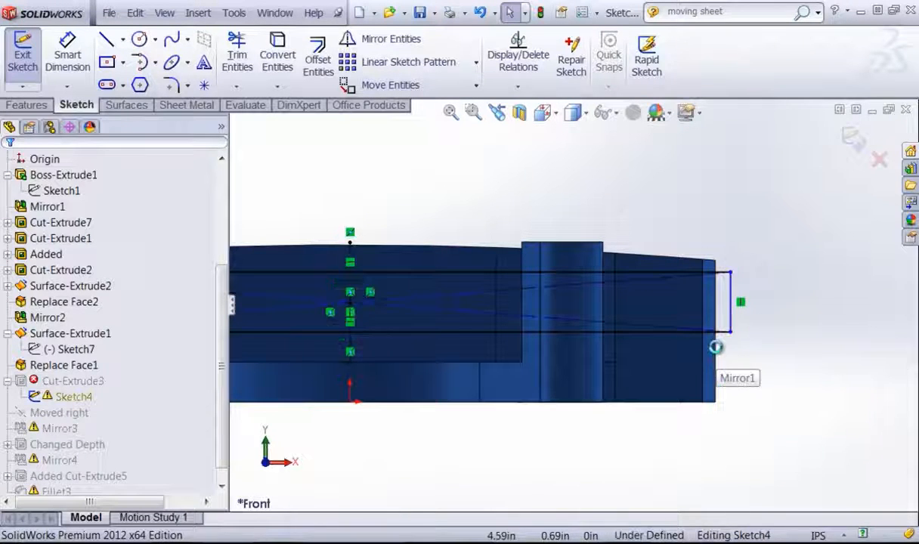
# Step: Make the rectangle's right vertical line in Sketch4 collinear with the part's right outer edge
pyautogui.click(730, 303)
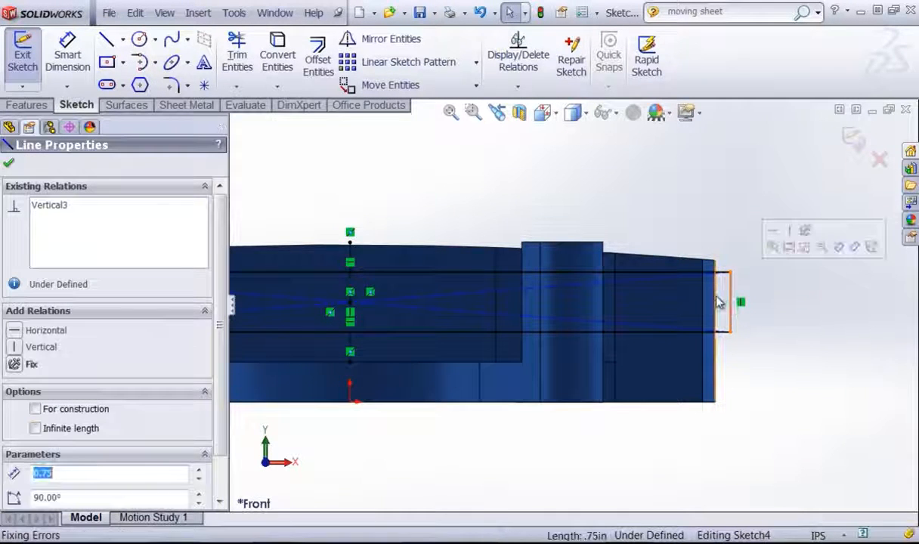
pyautogui.keyDown('ctrl'); pyautogui.click(719, 303); pyautogui.keyUp('ctrl')
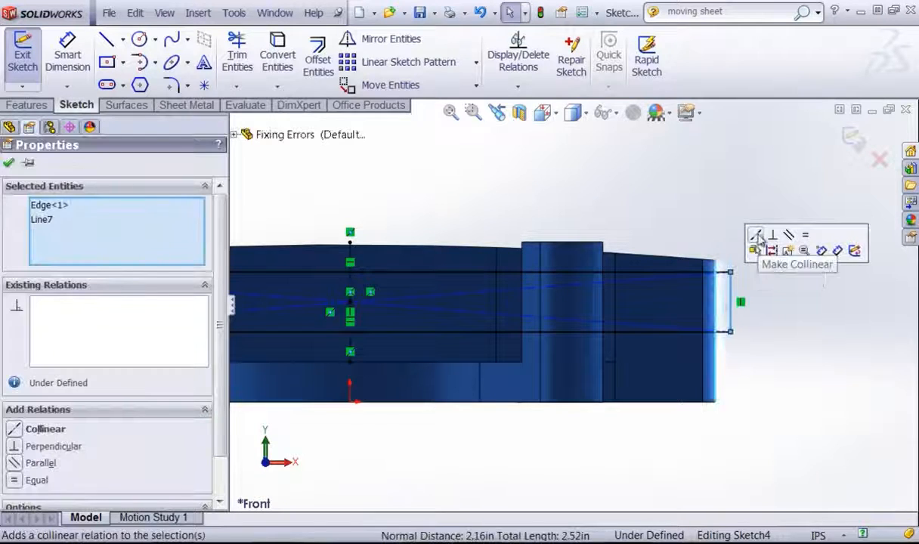
pyautogui.click(760, 247)
pyautogui.click(762, 291)
pyautogui.scroll(6, 353, 325)
pyautogui.scroll(-1, 370, 208)
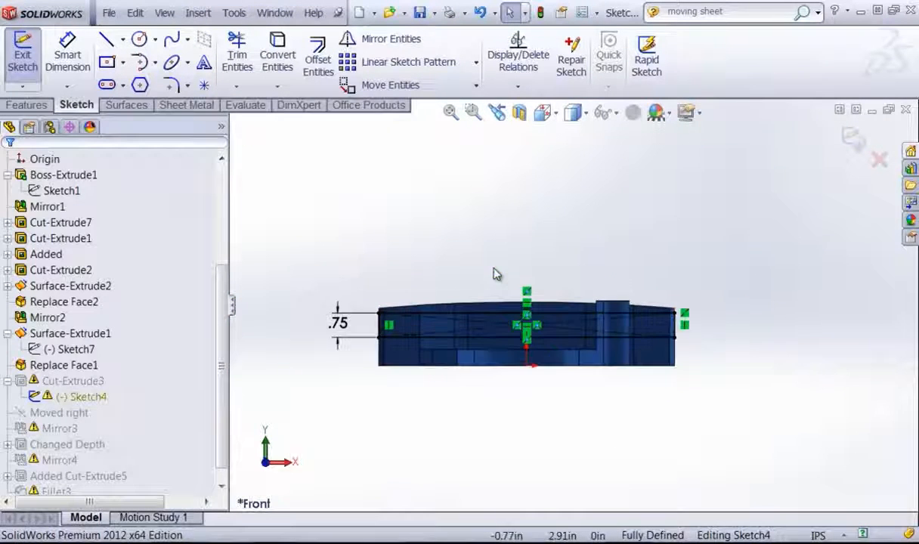
pyautogui.scroll(-2, 500, 237)
pyautogui.moveTo(566, 227); pyautogui.dragTo(564, 258, button='middle')
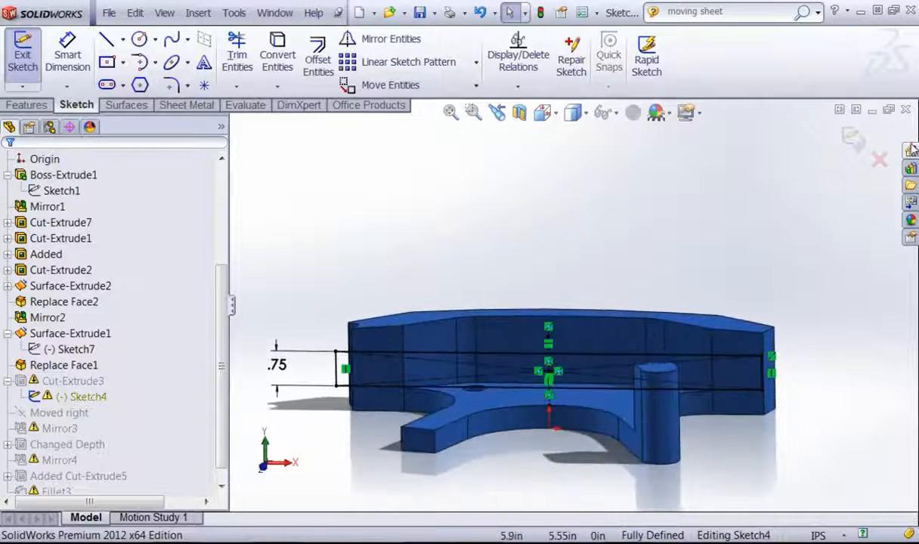
# Step: Exit Sketch4, continue the rebuild while ignoring the Cut-Extrude3 error, and close the error report
pyautogui.click(853, 138)
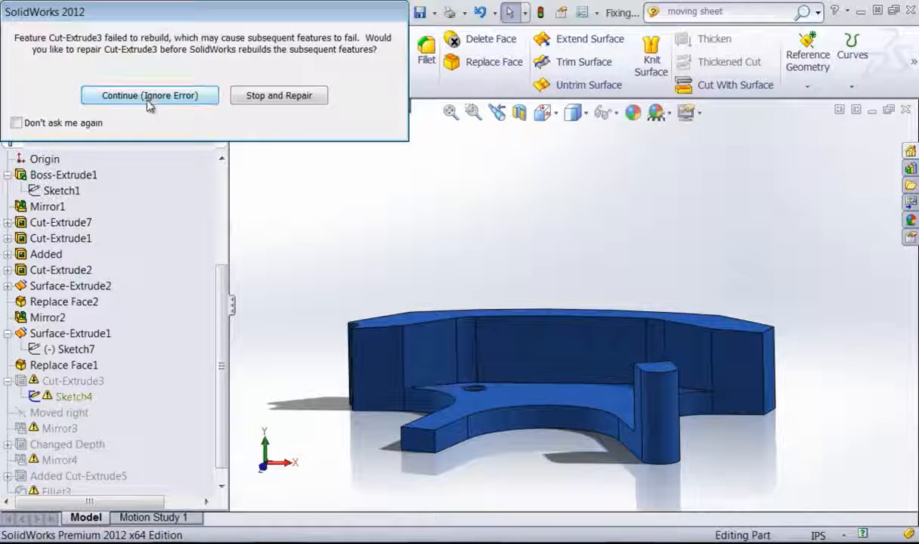
pyautogui.press('Return')
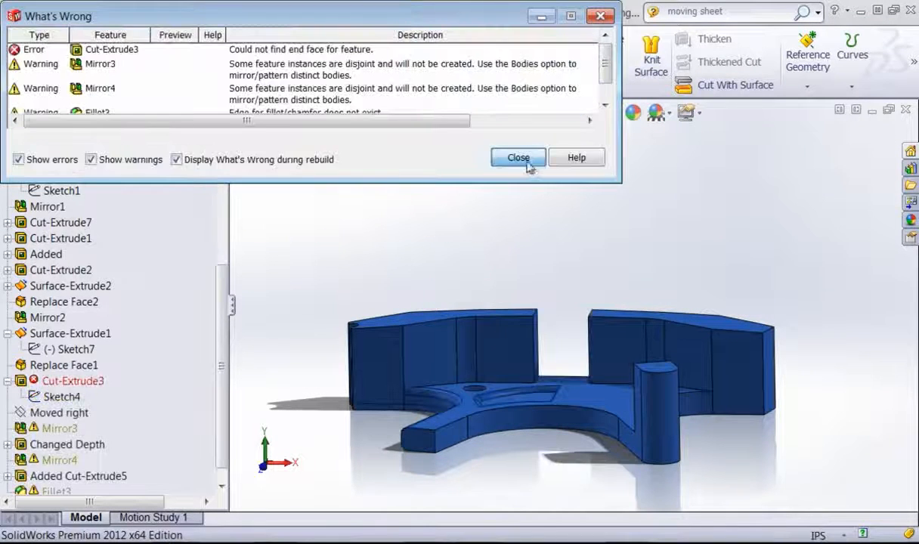
pyautogui.click(525, 158)
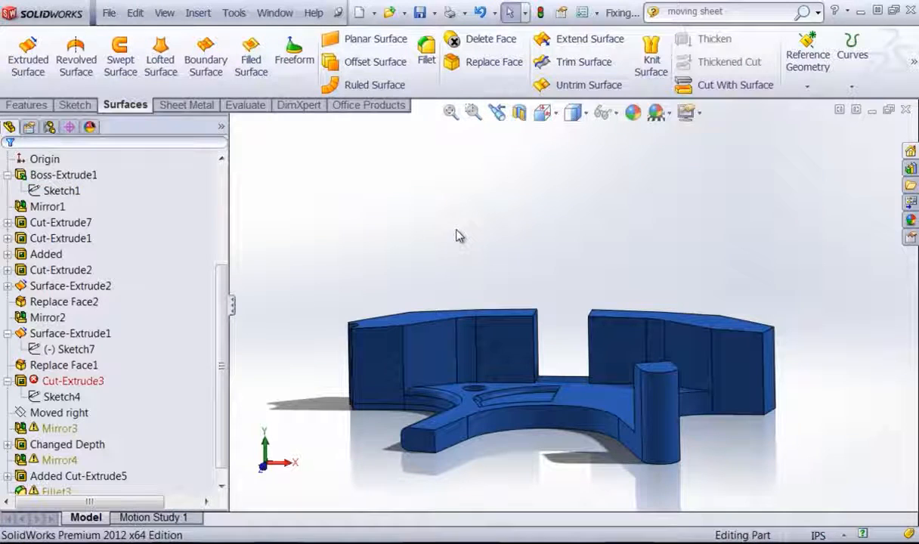
pyautogui.scroll(-1, 152, 462)
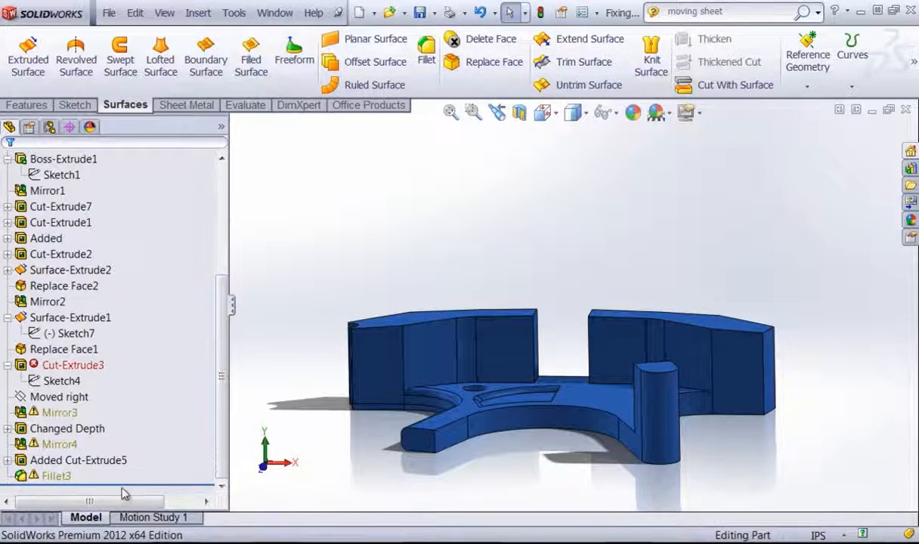
pyautogui.moveTo(128, 483)
pyautogui.mouseDown()
pyautogui.moveTo(127, 304)
pyautogui.moveTo(124, 491)
pyautogui.mouseUp()
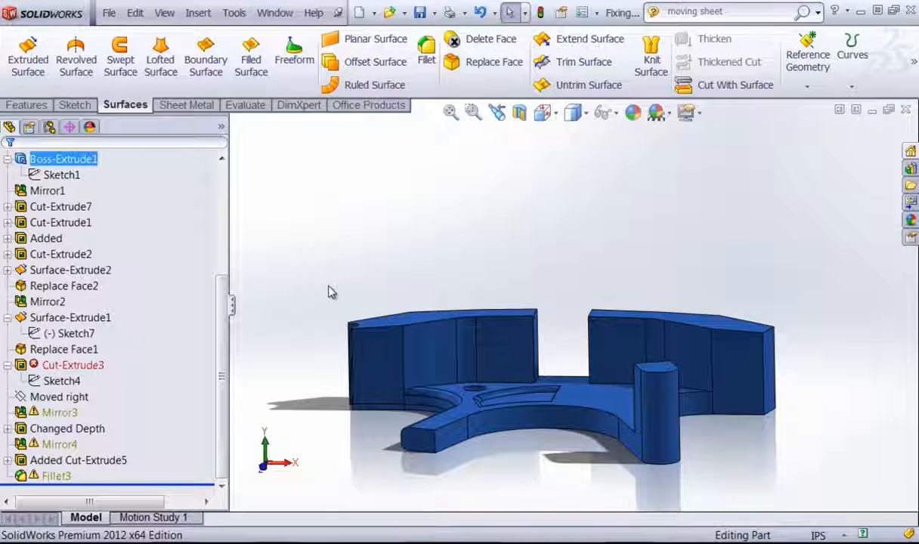
# Step: Edit Cut-Extrude3 and select a model face as the missing reference for its Offset From Surface end condition
pyautogui.rightClick(70, 369)
pyautogui.click(81, 227)
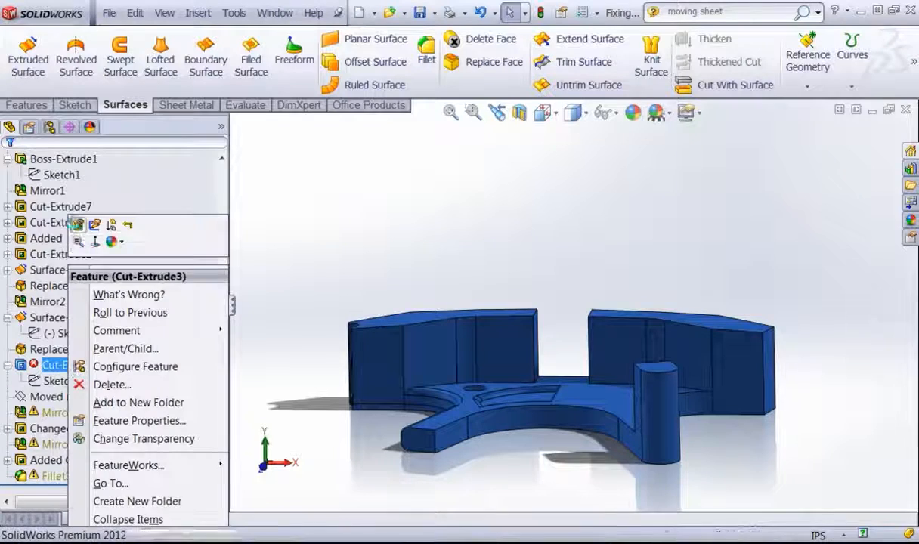
pyautogui.moveTo(400, 327)
pyautogui.mouseDown(button='middle')
pyautogui.moveTo(389, 356)
pyautogui.moveTo(409, 382)
pyautogui.moveTo(390, 365)
pyautogui.moveTo(293, 368)
pyautogui.moveTo(261, 431)
pyautogui.mouseUp(button='middle')
pyautogui.click(412, 387)
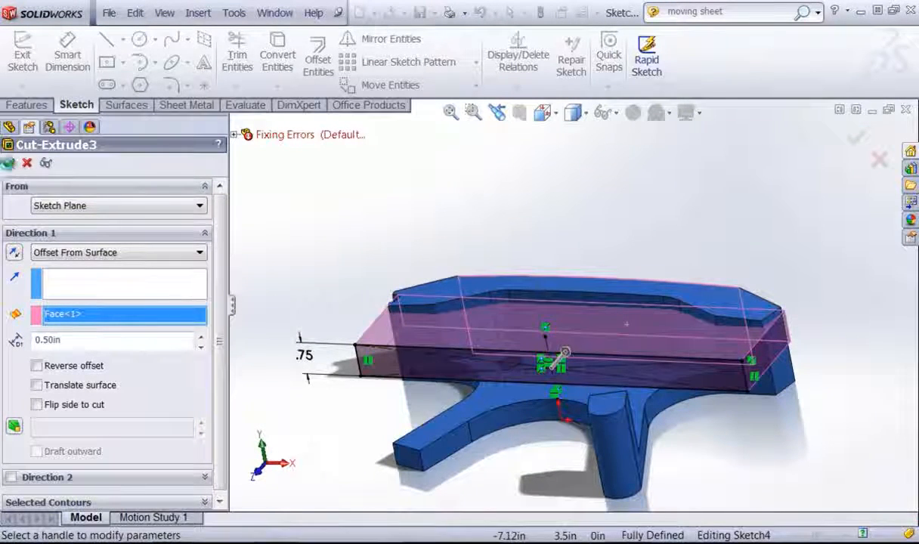
pyautogui.click(7, 163)
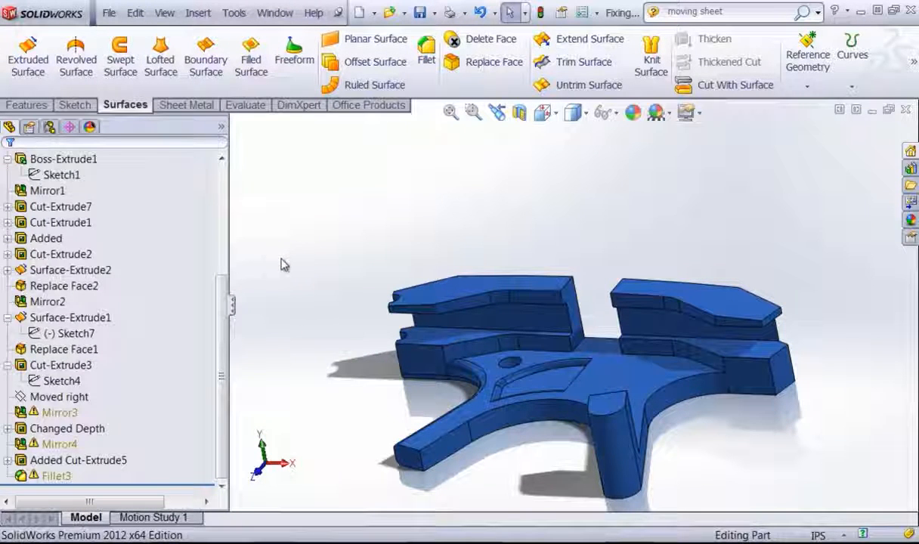
# Step: Open Mirror3's definition, examine its mirror plane and mirrored feature against the model, and accept it without changes
pyautogui.moveTo(284, 263); pyautogui.dragTo(387, 288, button='middle')
pyautogui.click(59, 413)
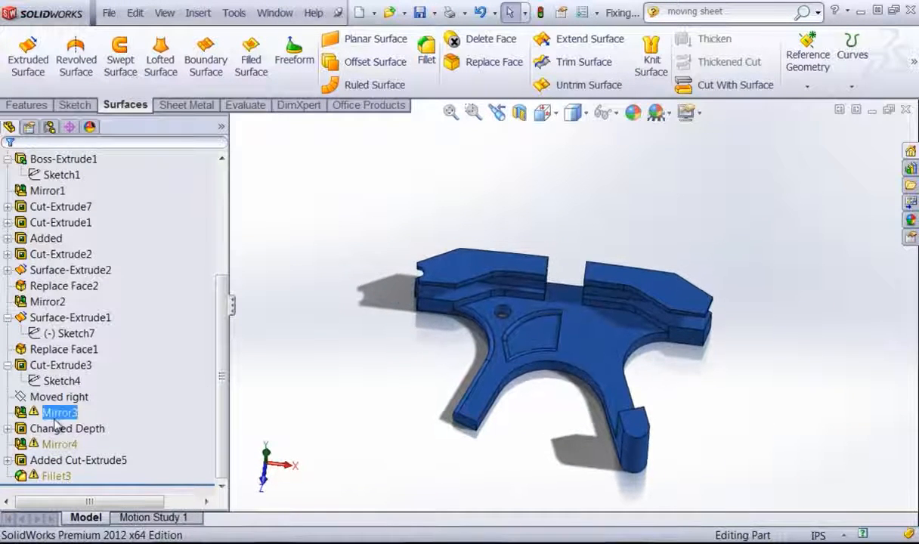
pyautogui.rightClick(59, 413)
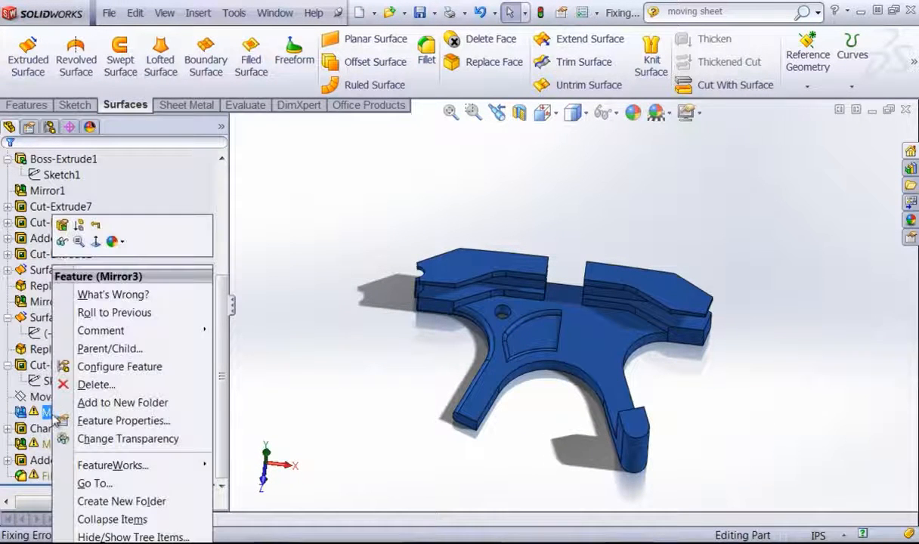
pyautogui.click(65, 224)
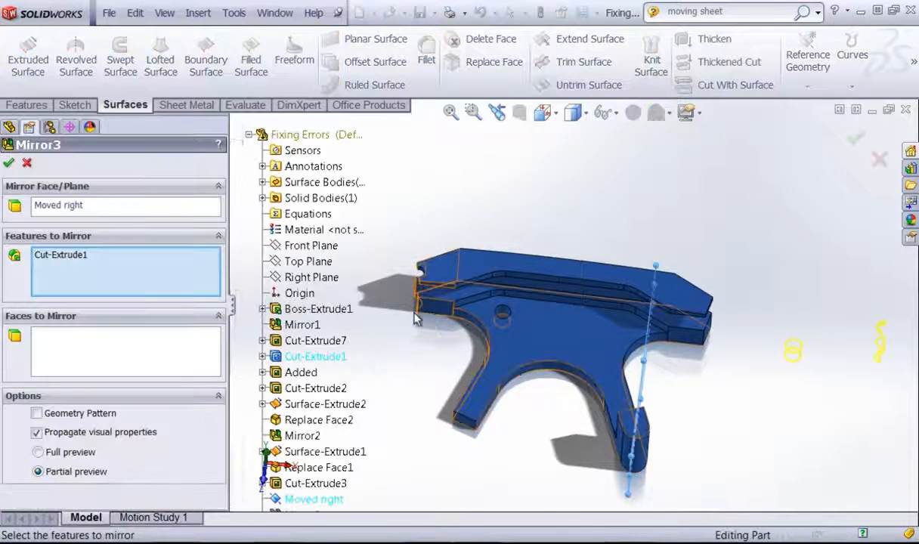
pyautogui.moveTo(515, 318); pyautogui.dragTo(629, 347, button='middle')
pyautogui.scroll(-5, 583, 312)
pyautogui.scroll(3, 603, 454)
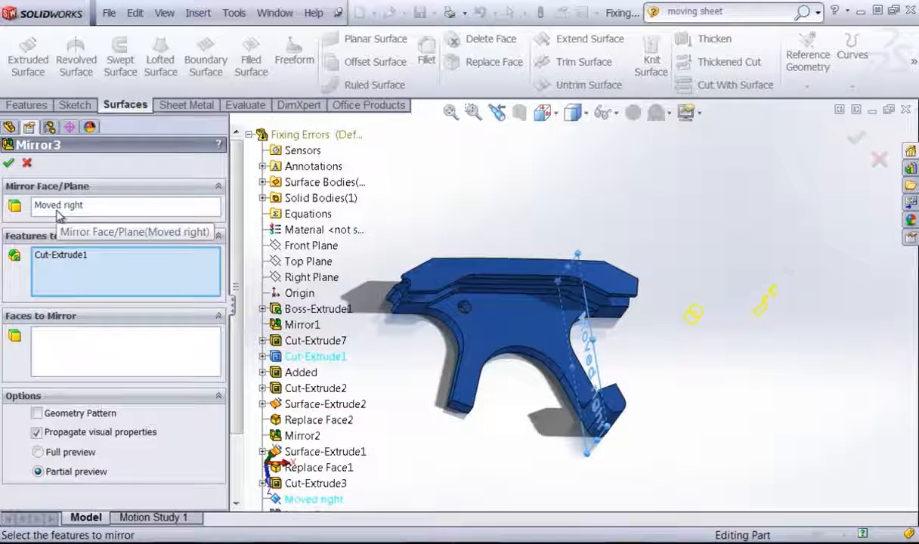
pyautogui.click(9, 163)
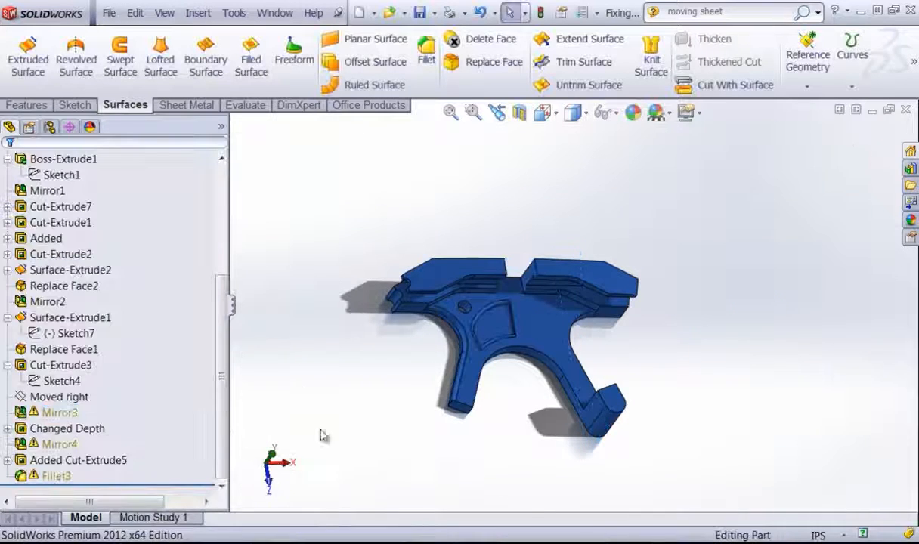
# Step: Edit the Moved right plane so it is coincident with the Right Plane instead of offset, and accept it
pyautogui.rightClick(59, 397)
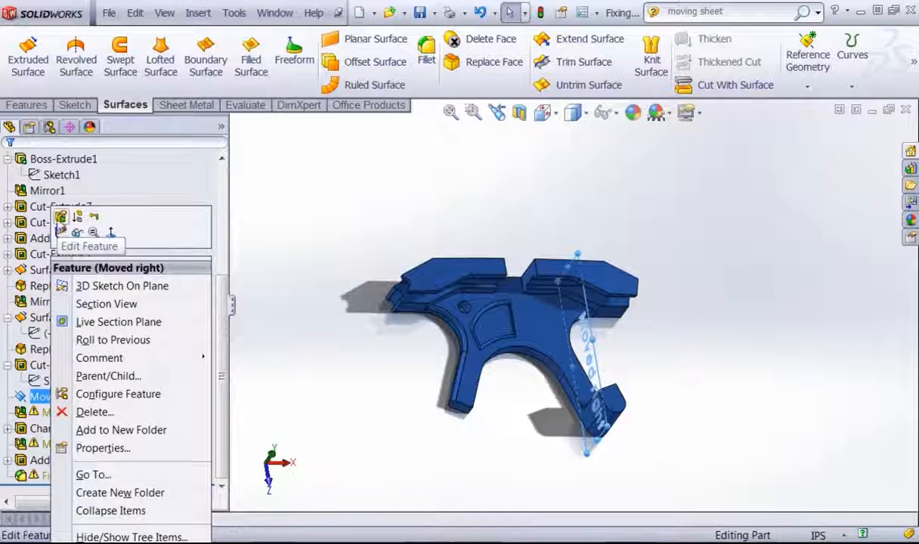
pyautogui.click(60, 218)
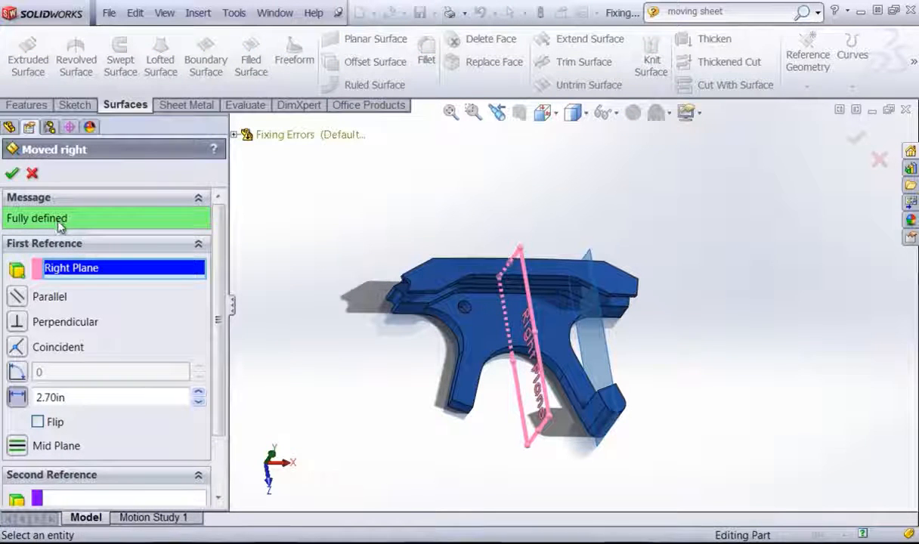
pyautogui.click(17, 348)
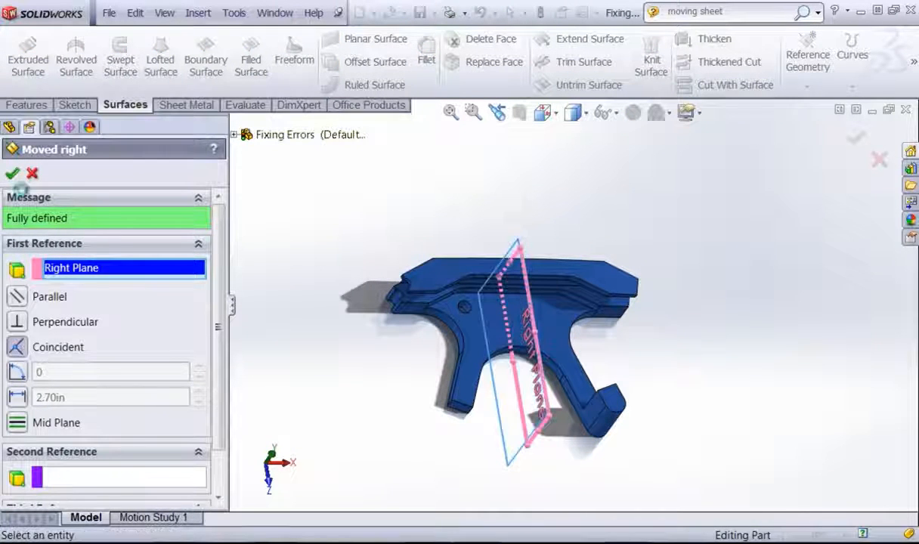
pyautogui.click(12, 173)
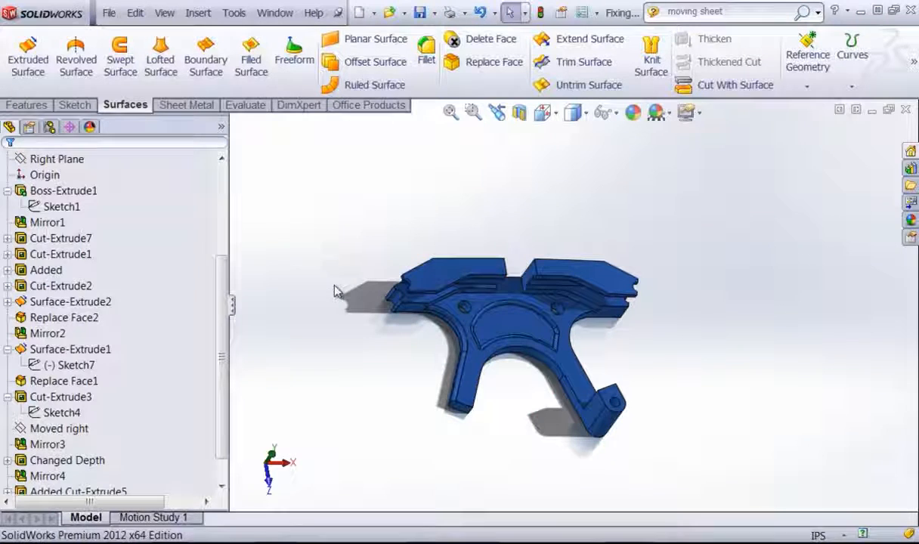
# Step: Edit Fillet3 and remove the missing Edge<1> from its items to fillet
pyautogui.scroll(-2, 220, 318)
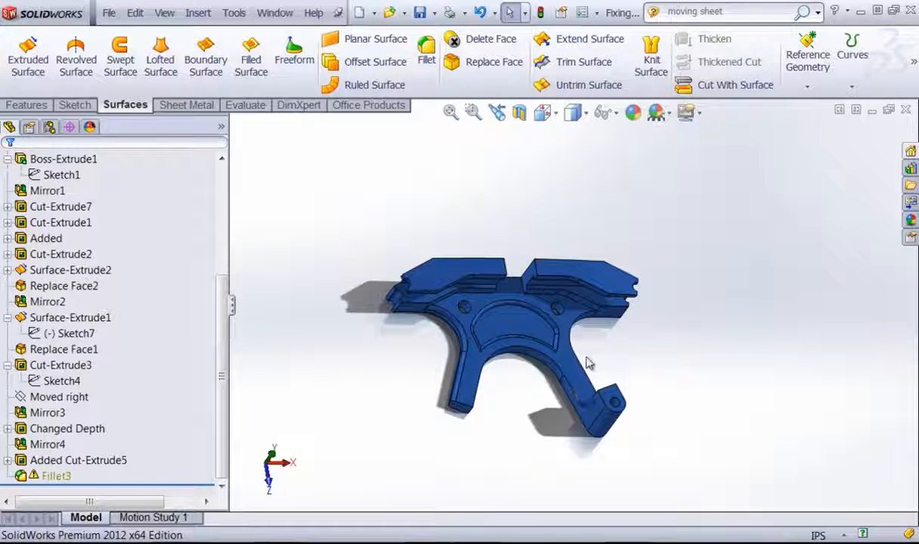
pyautogui.scroll(-3, 587, 366)
pyautogui.moveTo(511, 389); pyautogui.dragTo(484, 357, button='middle')
pyautogui.click(52, 477)
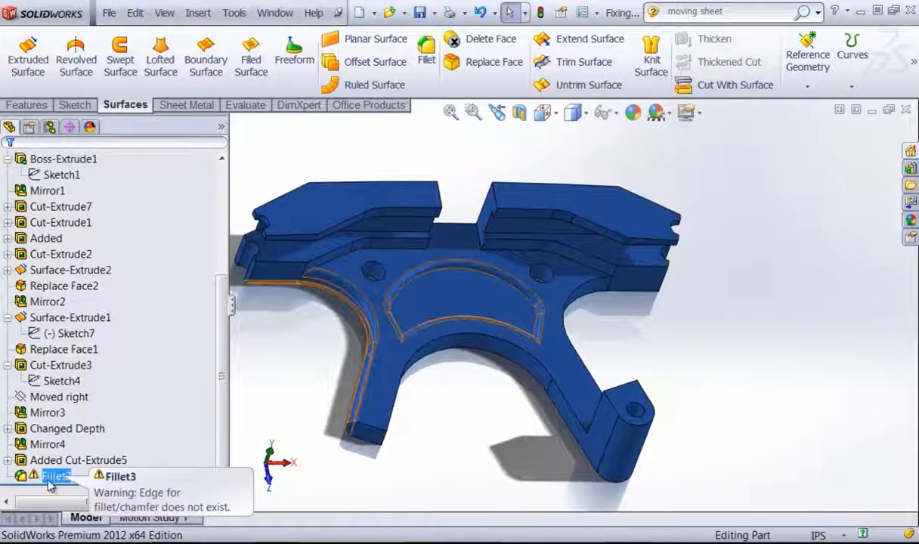
pyautogui.rightClick(49, 481)
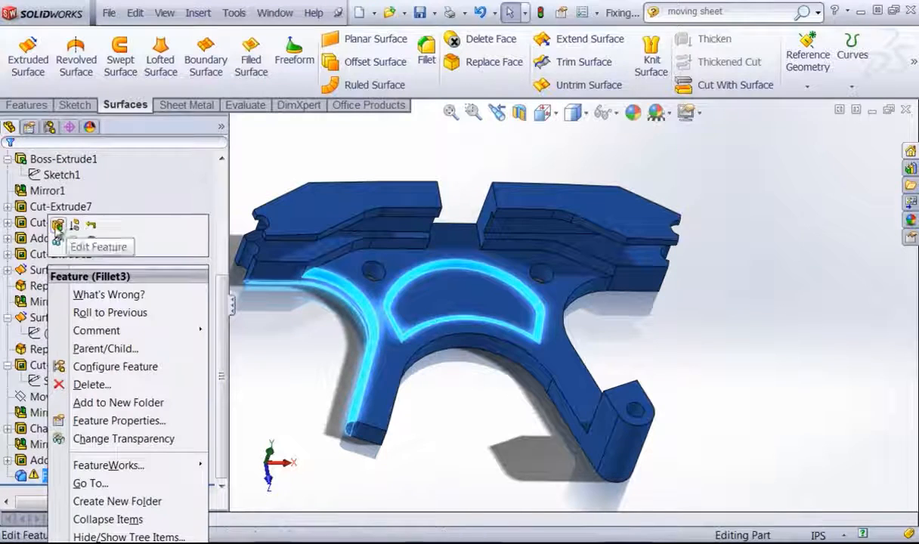
pyautogui.click(58, 226)
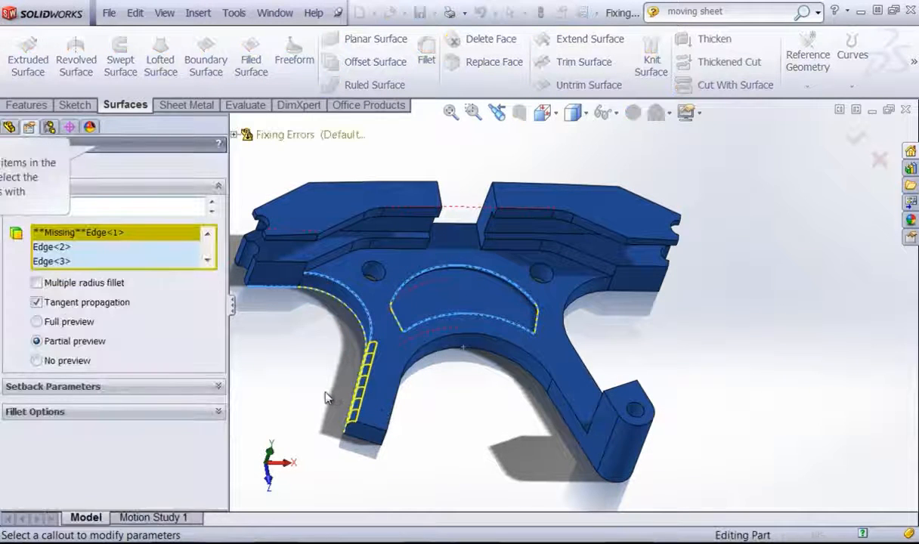
pyautogui.moveTo(319, 394); pyautogui.dragTo(310, 353, button='middle')
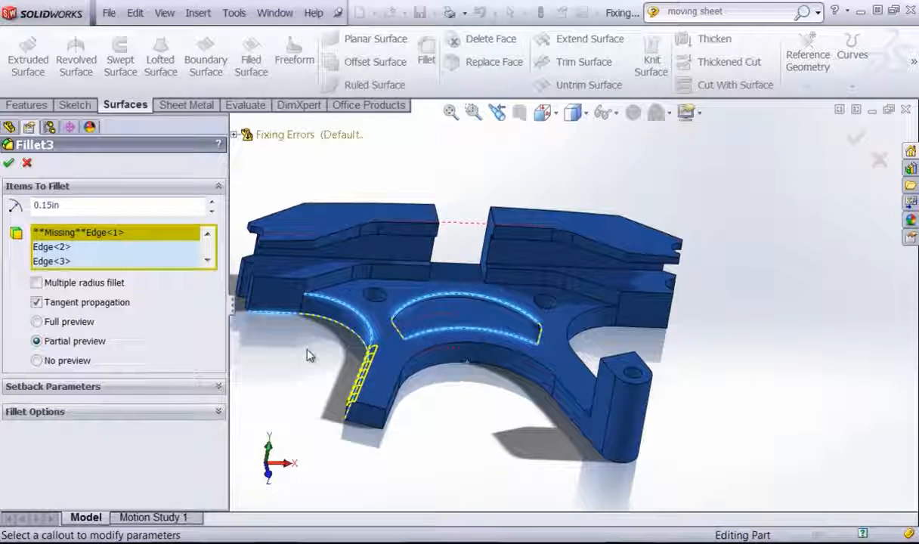
pyautogui.click(96, 239)
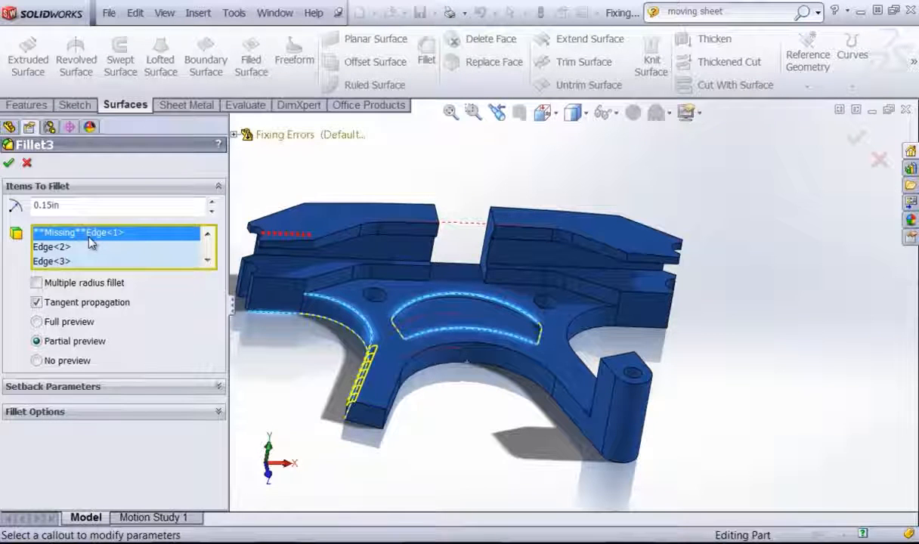
pyautogui.press('Delete')
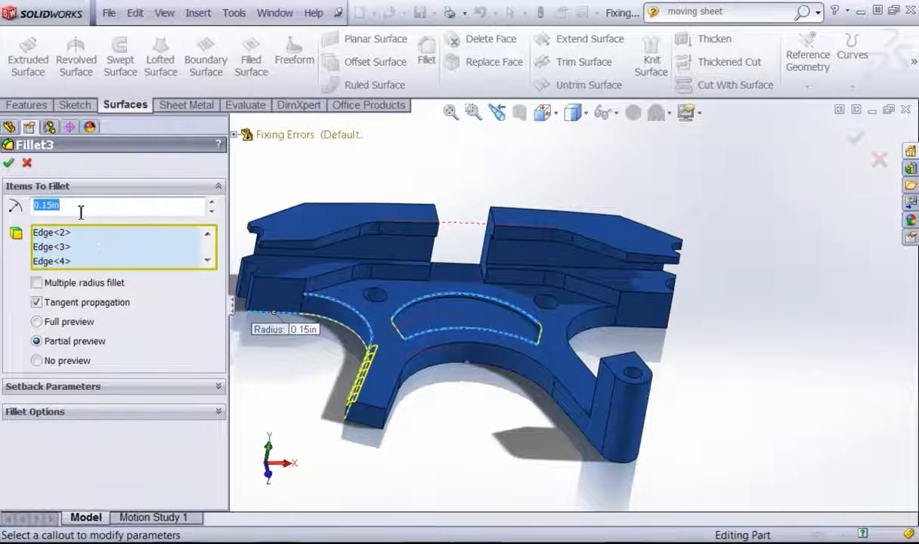
# Step: Remove the remaining missing edges from Fillet3's items to fillet, including Edge<7> and Edge<8>
pyautogui.click(208, 261)
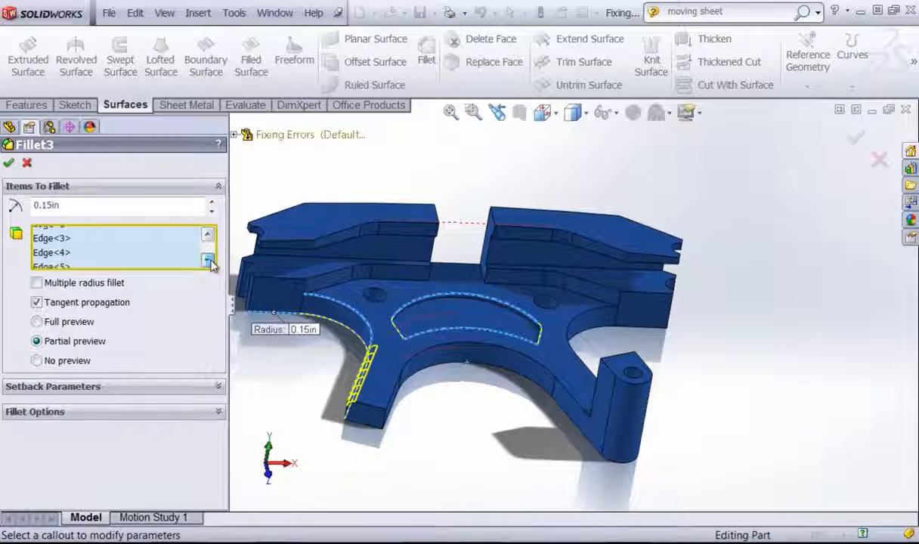
pyautogui.click(208, 261)
pyautogui.click(210, 261)
pyautogui.click(210, 262)
pyautogui.click(89, 234)
pyautogui.press('Delete')
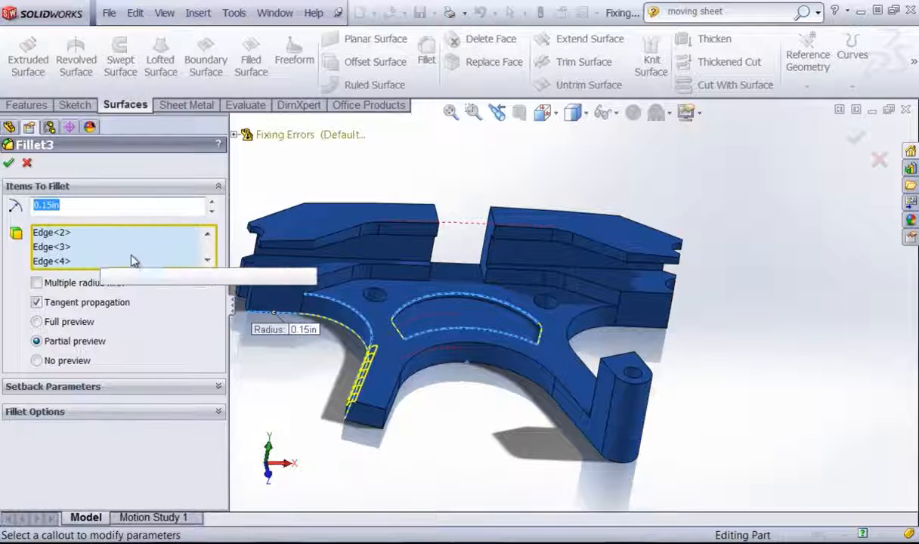
pyautogui.click(207, 261)
pyautogui.click(207, 261)
pyautogui.click(207, 261)
pyautogui.click(85, 247)
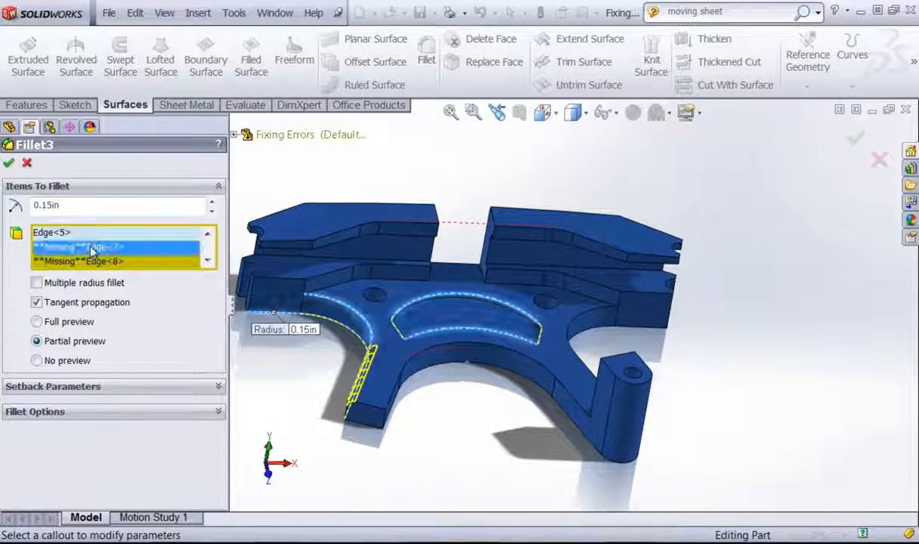
pyautogui.press('Delete')
pyautogui.click(207, 261)
pyautogui.click(207, 261)
pyautogui.click(207, 261)
pyautogui.click(143, 247)
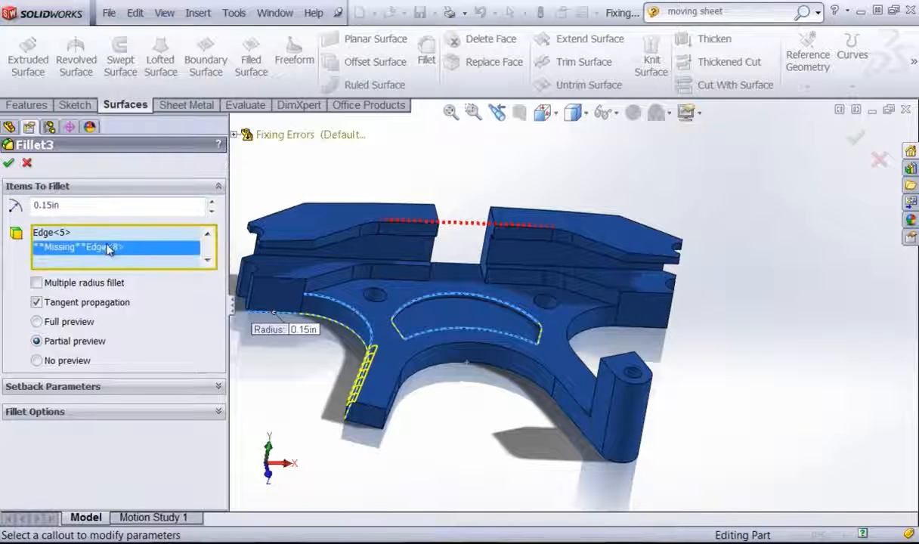
pyautogui.press('Delete')
# Step: Add the front and rear top edges of both raised blocks to Fillet3's items to fillet
pyautogui.click(411, 227)
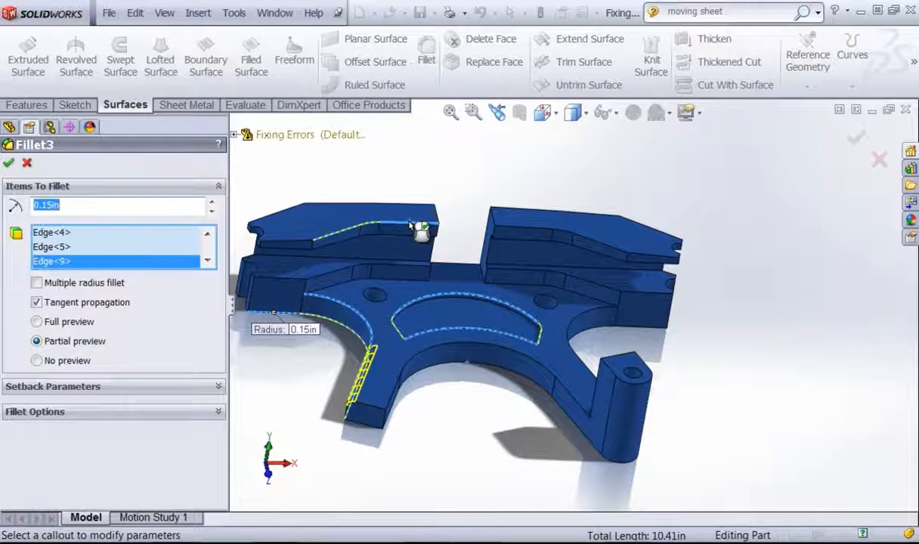
pyautogui.click(521, 230)
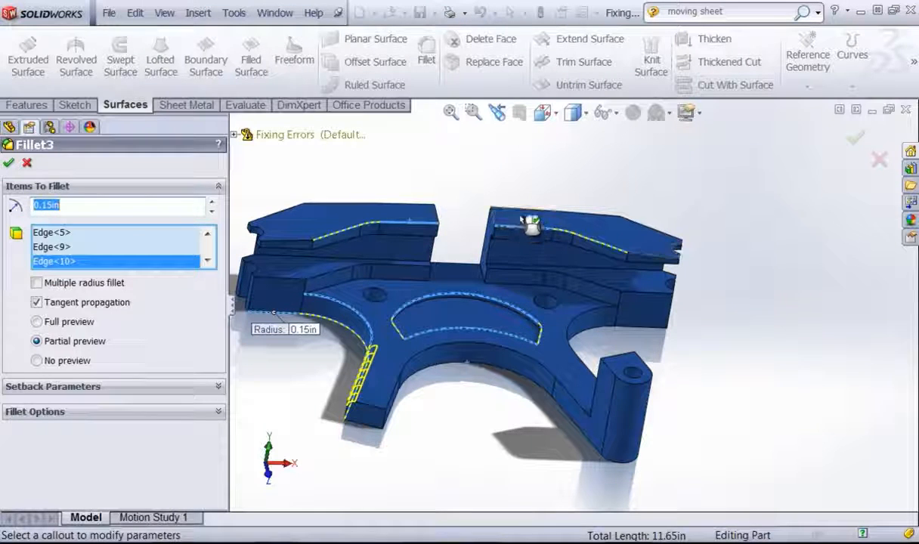
pyautogui.click(520, 209)
pyautogui.click(337, 209)
# Step: Add the upper edge of the large arch between the two legs to Fillet3 and accept the fillet
pyautogui.moveTo(344, 214); pyautogui.dragTo(406, 452, button='middle')
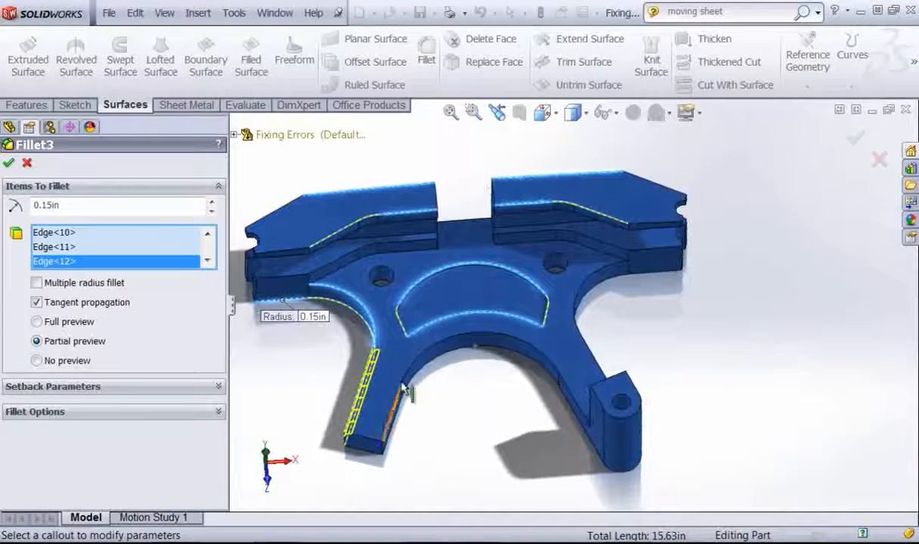
pyautogui.click(417, 366)
pyautogui.click(407, 356)
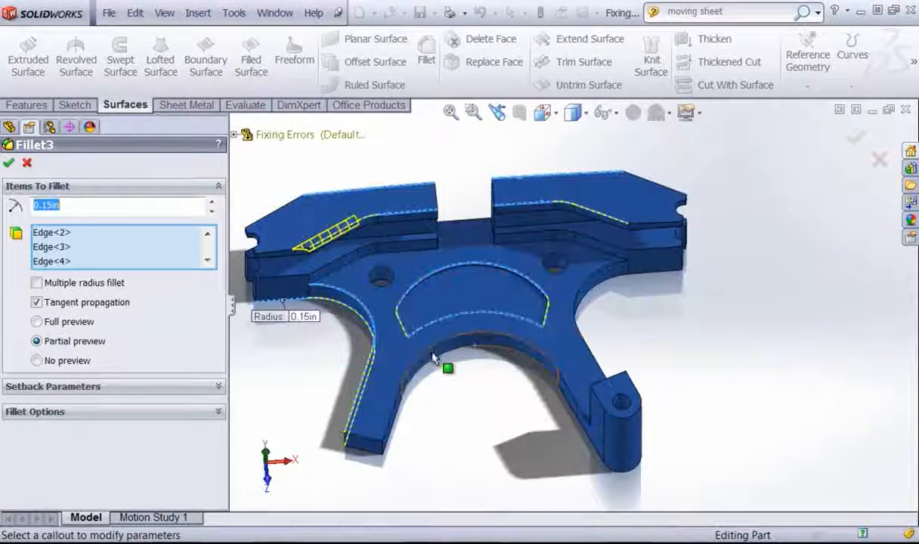
pyautogui.click(430, 349)
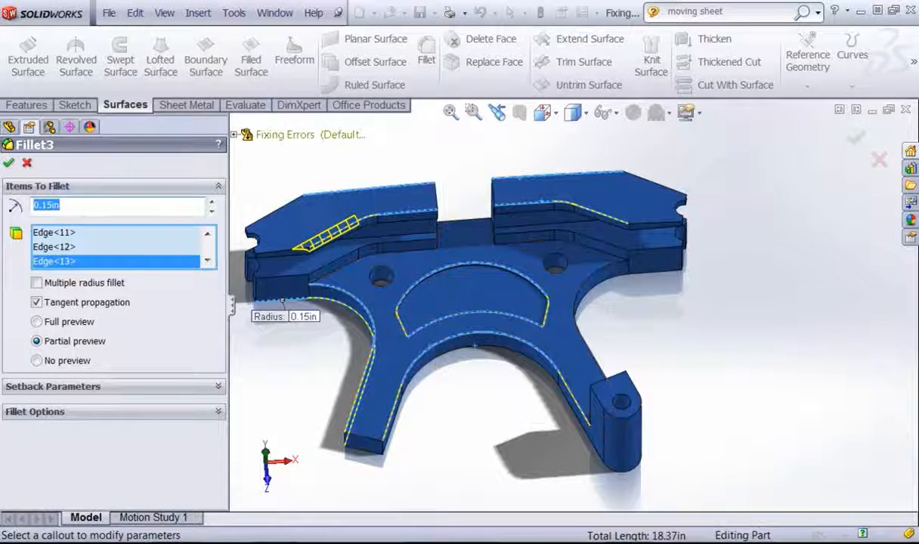
pyautogui.click(8, 164)
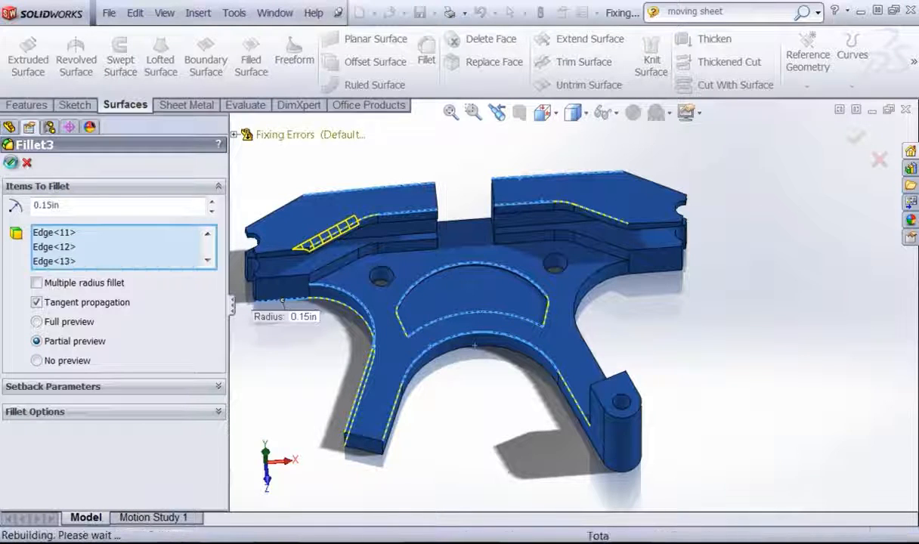
pyautogui.click(288, 363)
pyautogui.press('f')
pyautogui.scroll(-2, 285, 365)
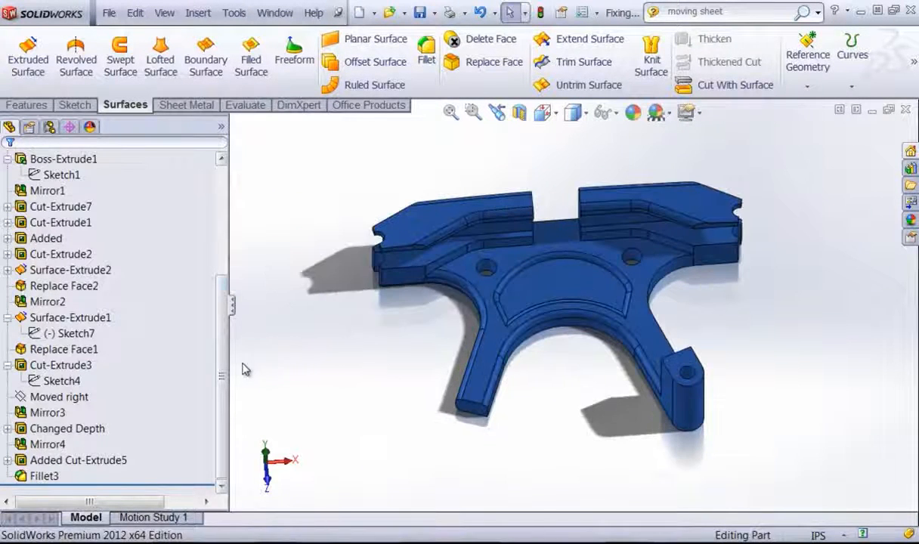
pyautogui.moveTo(222, 370); pyautogui.dragTo(221, 262)
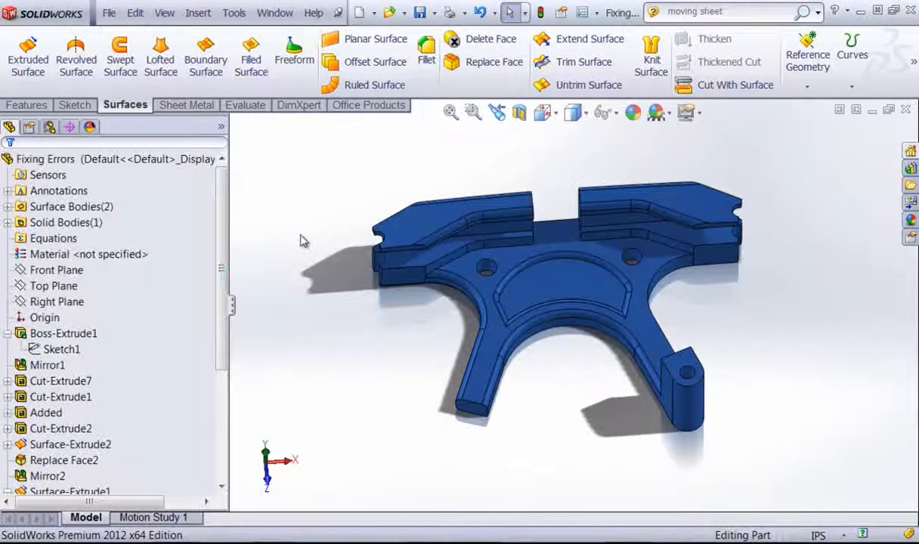